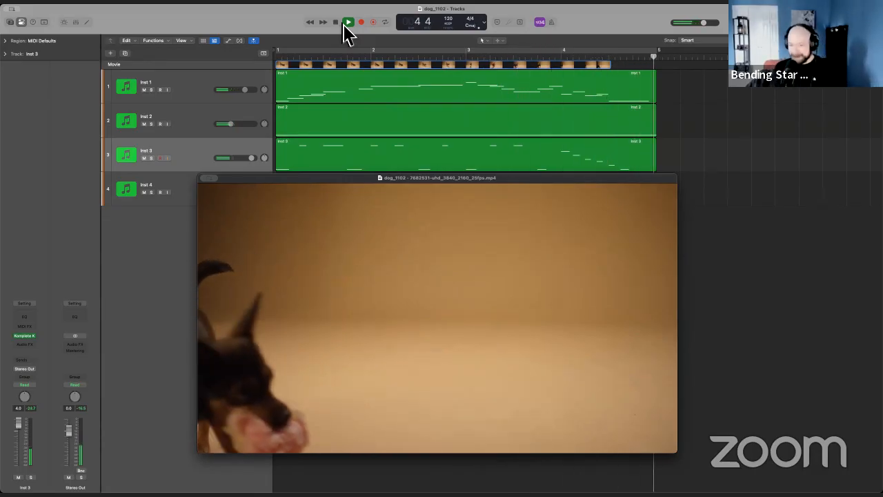
Stop playback and close the floating movie window to uncover the tracks.
{"action": "left_click", "coordinate": [344, 27]}
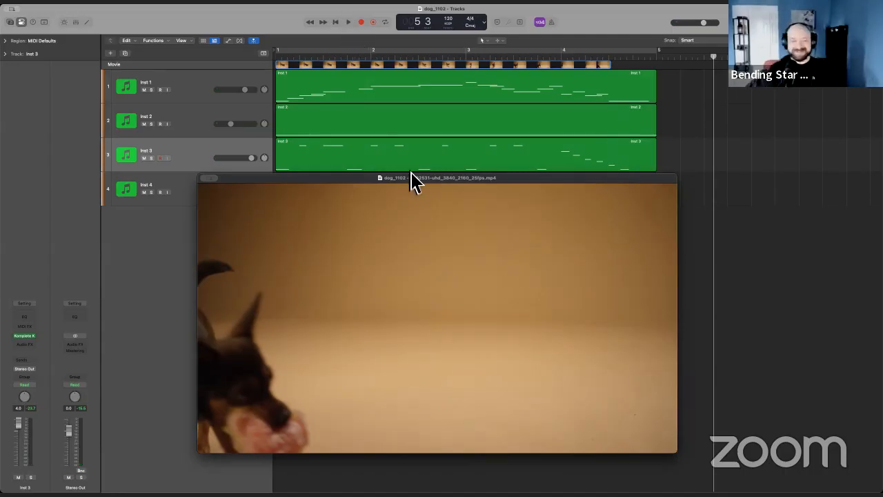
{"action": "left_click_drag", "start_coordinate": [356, 177], "coordinate": [375, 151]}
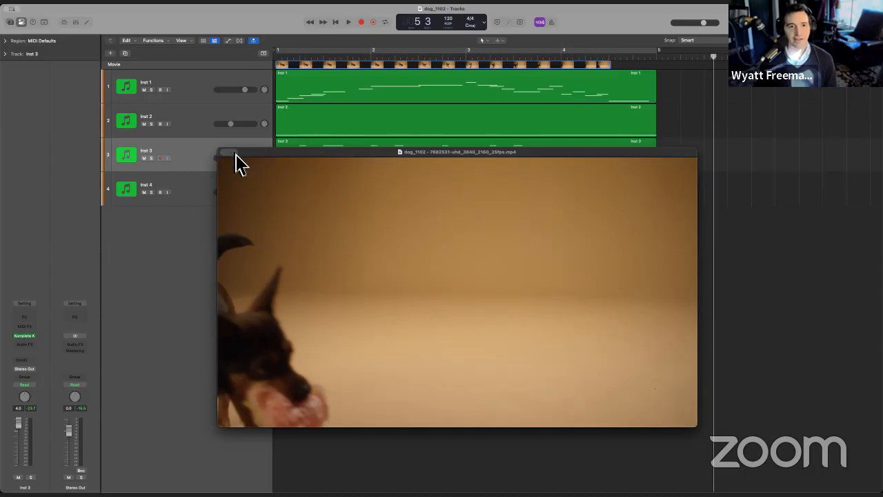
{"action": "key", "text": "super+w"}
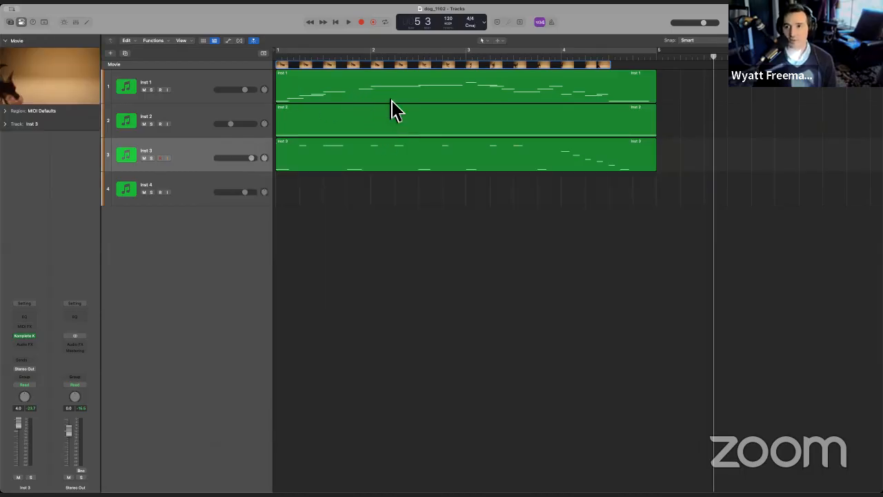
Open the Inst 1 region in the piano roll and examine its melody notes.
{"action": "left_click", "coordinate": [448, 83]}
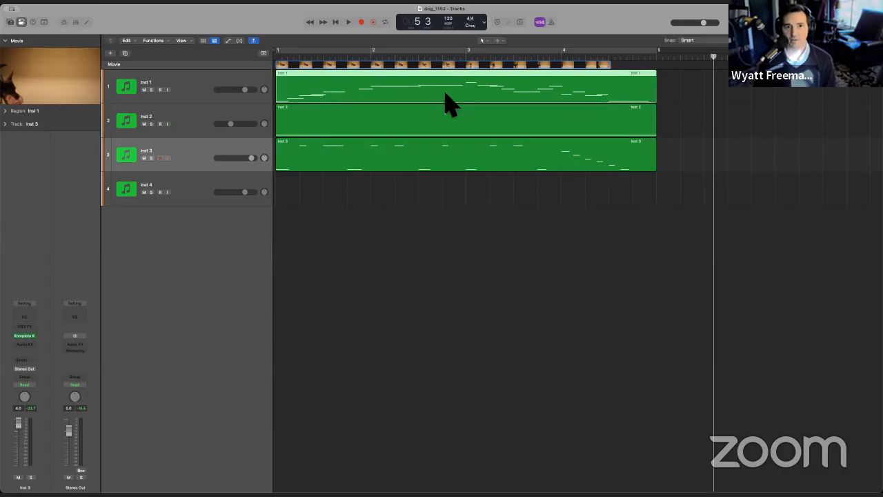
{"action": "key", "text": "e"}
{"action": "scroll", "coordinate": [397, 355], "scroll_direction": "right", "scroll_amount": 5}
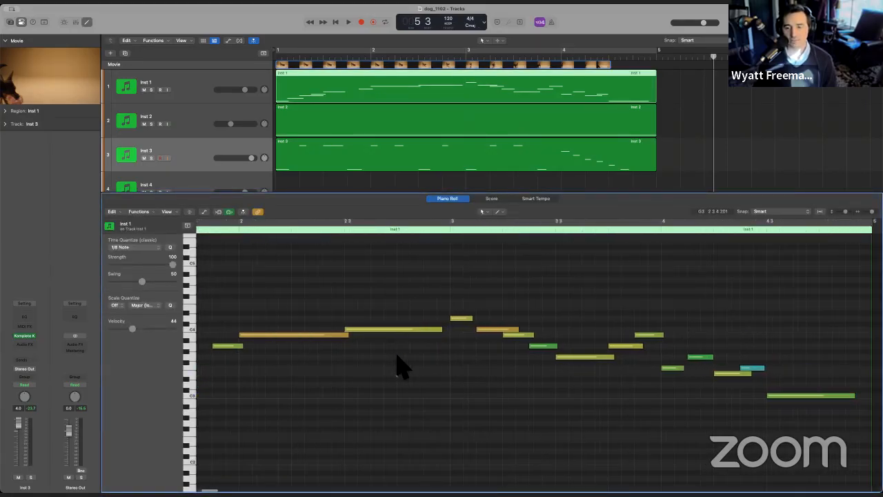
{"action": "scroll", "coordinate": [397, 355], "scroll_direction": "left", "scroll_amount": 7}
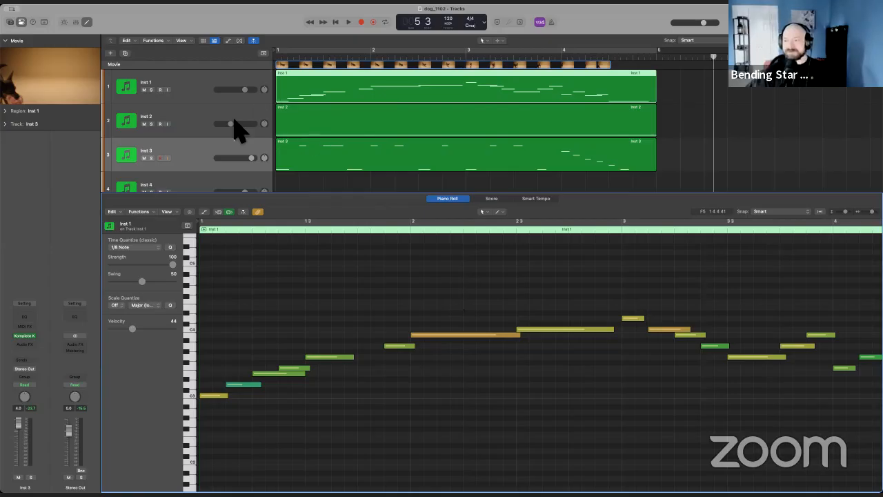
Solo the Inst 1 track and play part of its melody against the movie.
{"action": "left_click", "coordinate": [152, 90]}
{"action": "left_click", "coordinate": [348, 21]}
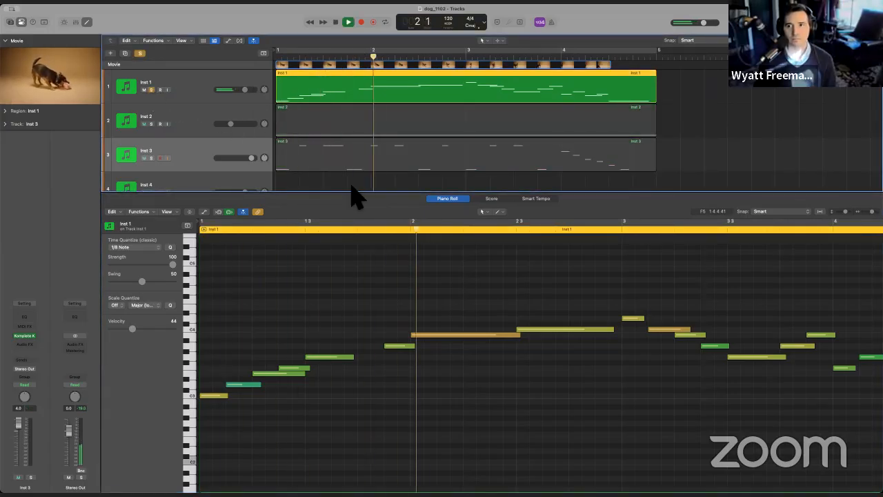
{"action": "key", "text": "space"}
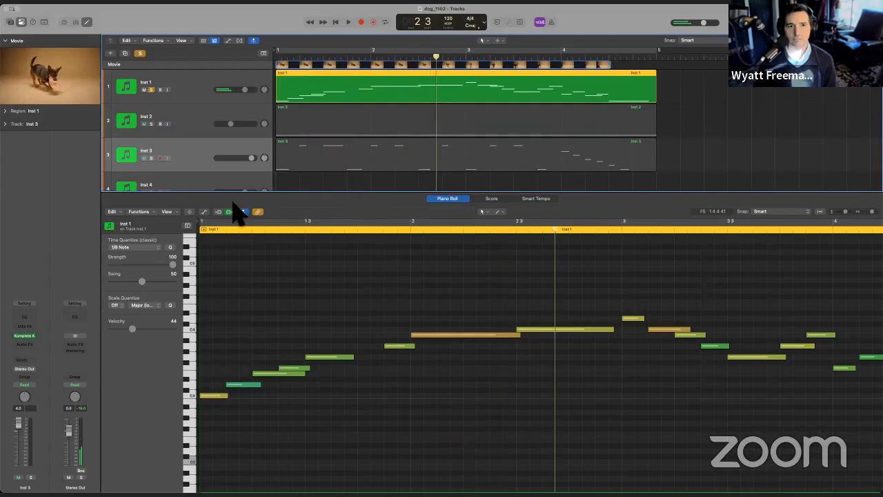
Show the Komplete Kontrol instrument on Inst 1, play the melody with it open, and close it.
{"action": "left_click", "coordinate": [173, 87]}
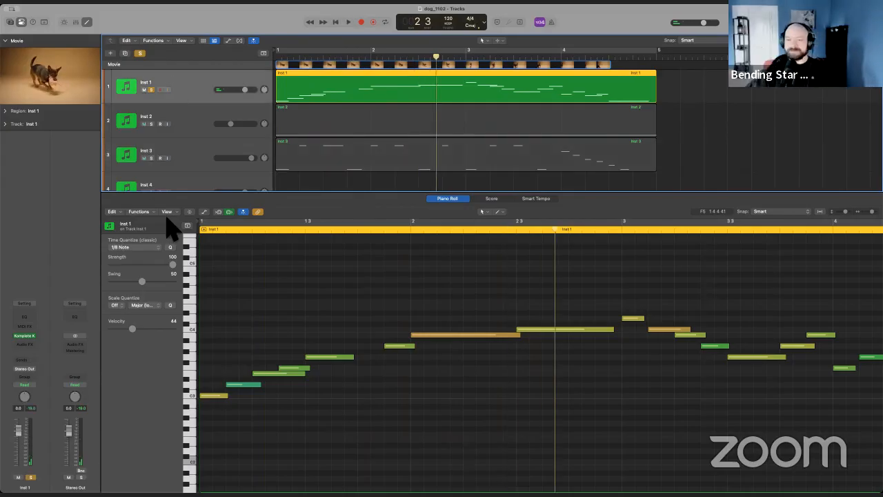
{"action": "left_click", "coordinate": [24, 338]}
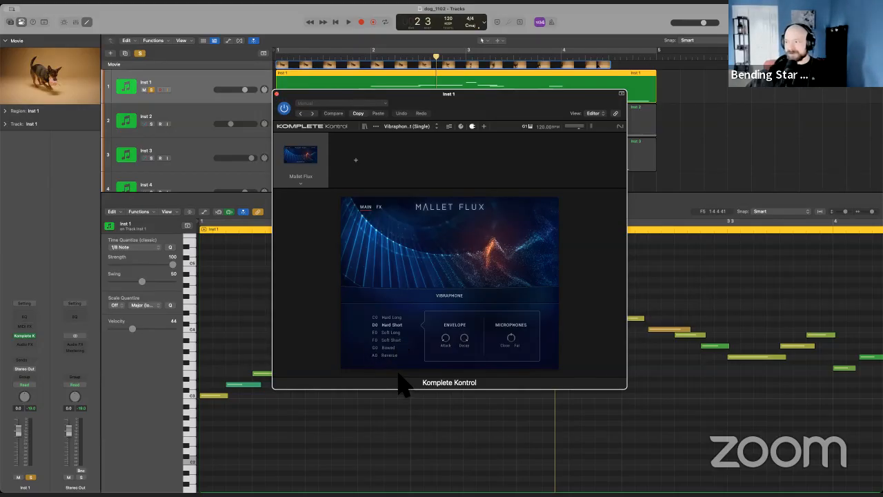
{"action": "left_click", "coordinate": [348, 21]}
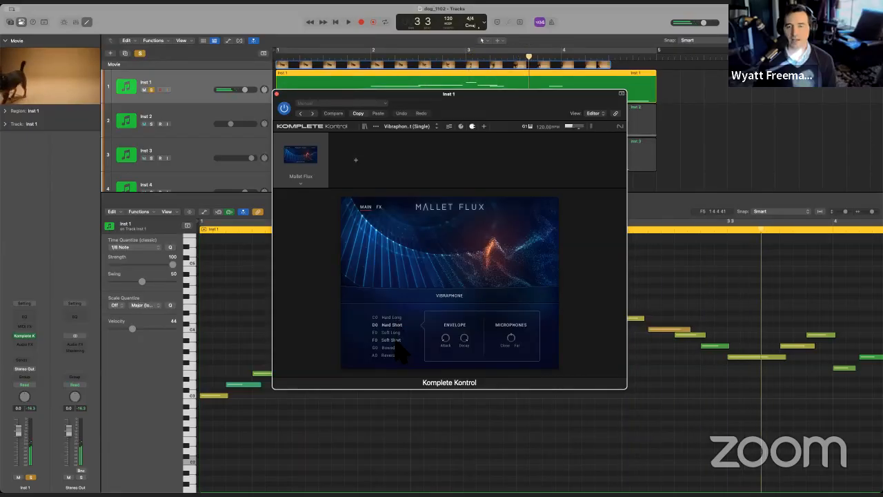
{"action": "left_click", "coordinate": [276, 93]}
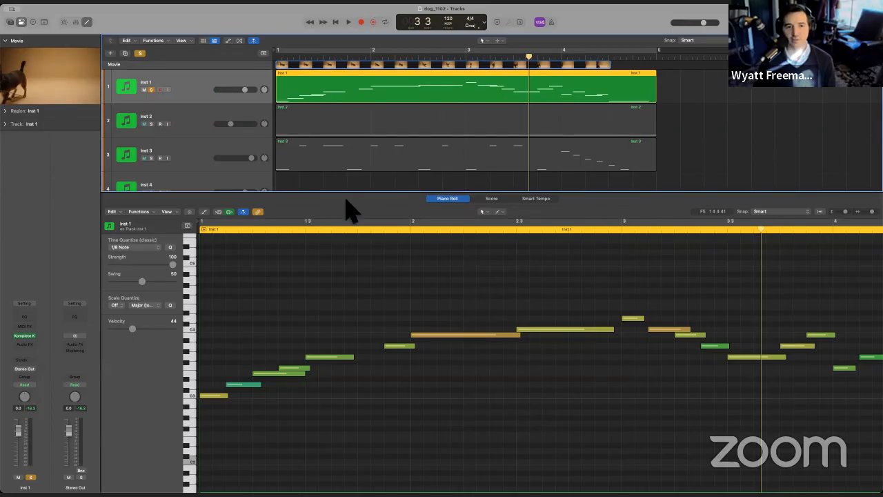
Unsolo Inst 1 and examine the notes of the Inst 2 and Inst 3 regions in the piano roll.
{"action": "left_click_drag", "start_coordinate": [351, 200], "coordinate": [351, 246]}
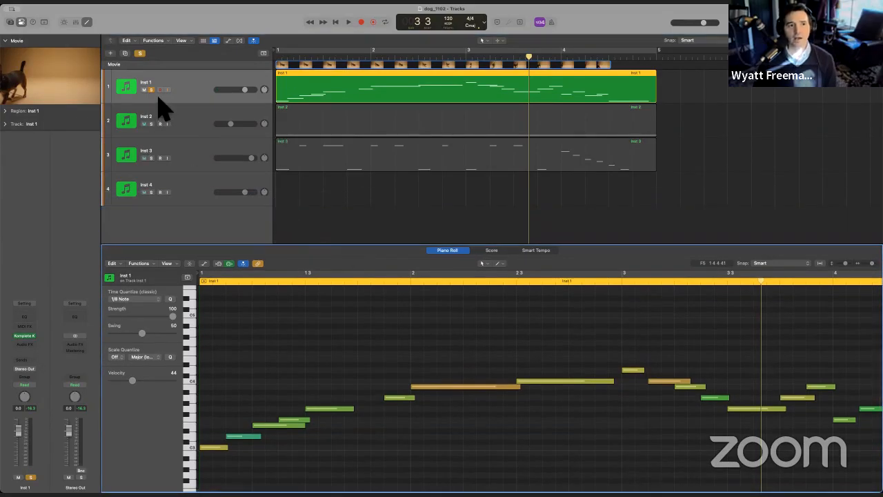
{"action": "left_click", "coordinate": [152, 89]}
{"action": "left_click", "coordinate": [367, 131]}
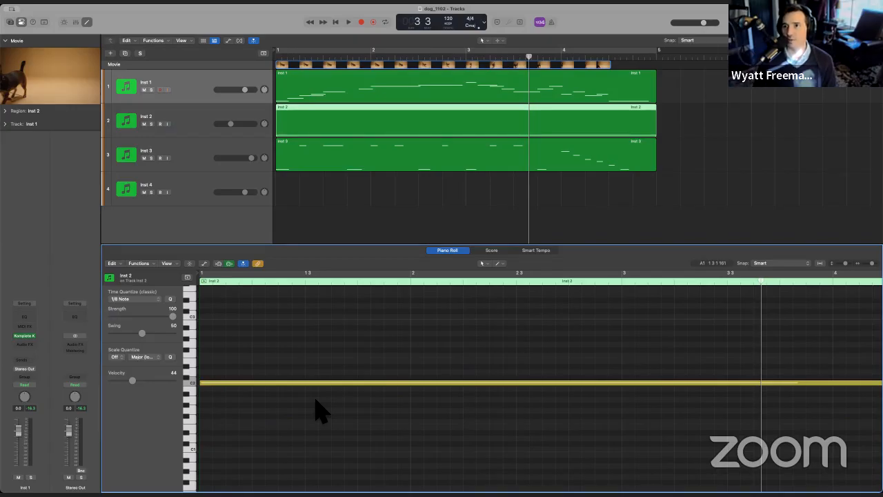
{"action": "left_click", "coordinate": [316, 153]}
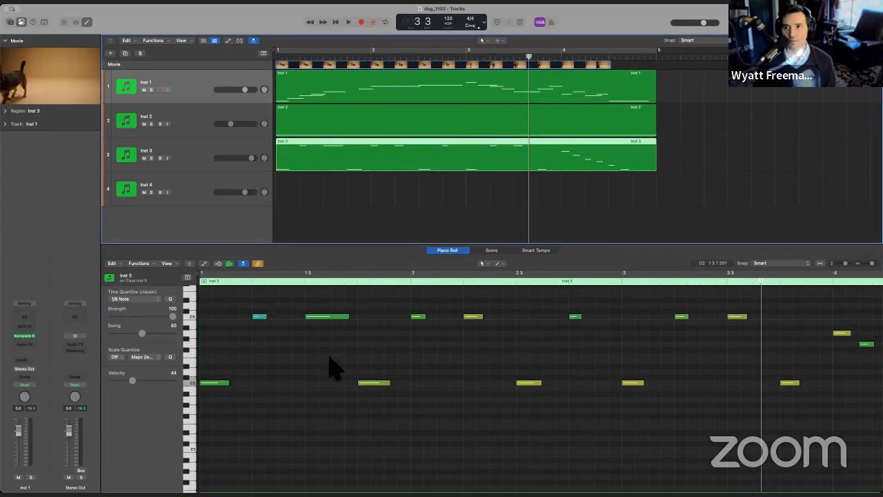
{"action": "scroll", "coordinate": [442, 386], "scroll_direction": "right", "scroll_amount": 10}
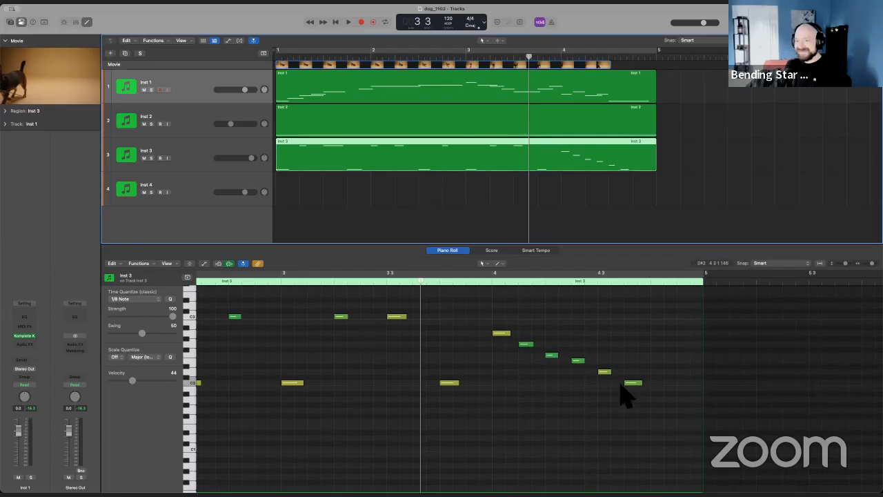
{"action": "scroll", "coordinate": [404, 193], "scroll_direction": "left", "scroll_amount": 2}
{"action": "scroll", "coordinate": [401, 191], "scroll_direction": "right", "scroll_amount": 2}
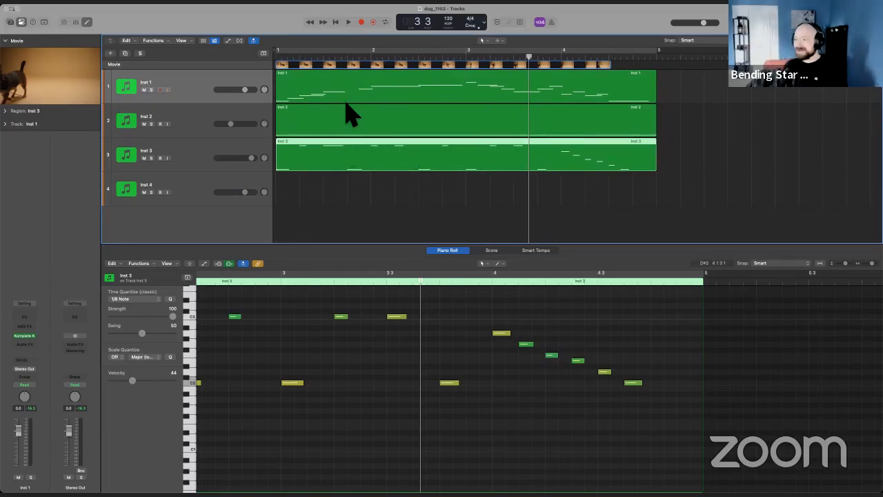
Close the Settings window of the crazy dog comedy project and show its movie in a floating window.
{"action": "left_click", "coordinate": [374, 208]}
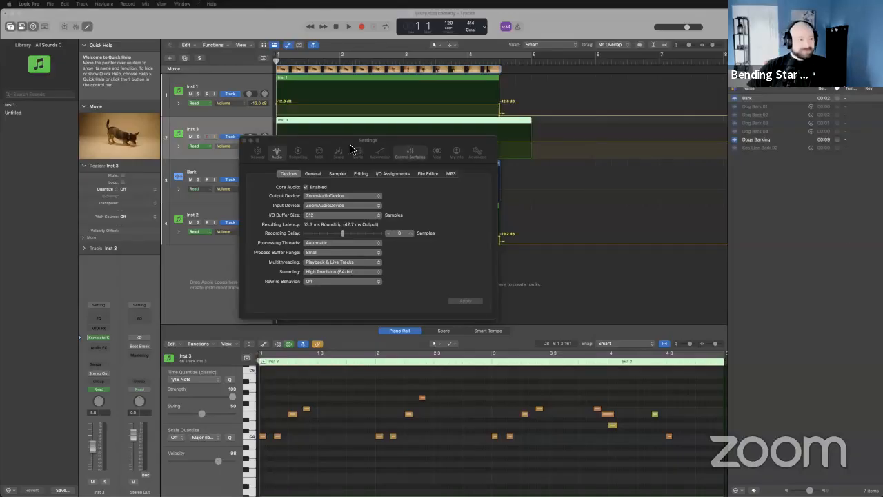
{"action": "left_click", "coordinate": [244, 140]}
{"action": "left_click", "coordinate": [137, 134]}
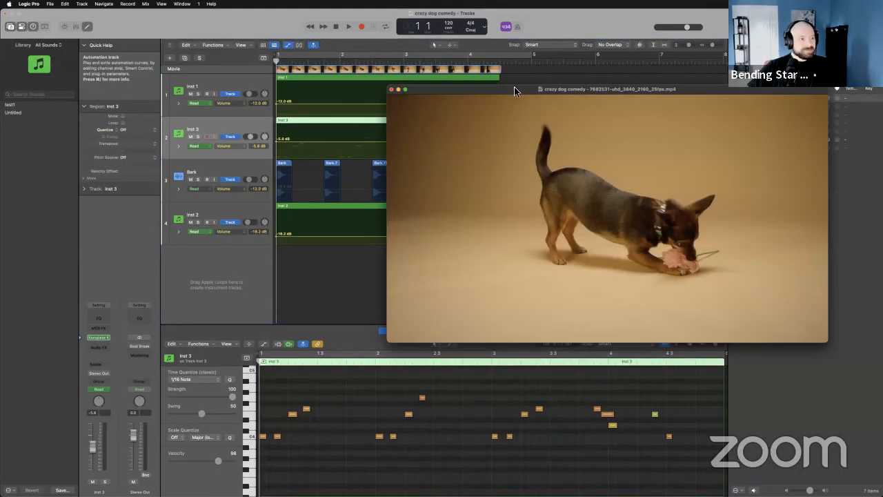
{"action": "left_click_drag", "start_coordinate": [517, 100], "coordinate": [301, 109]}
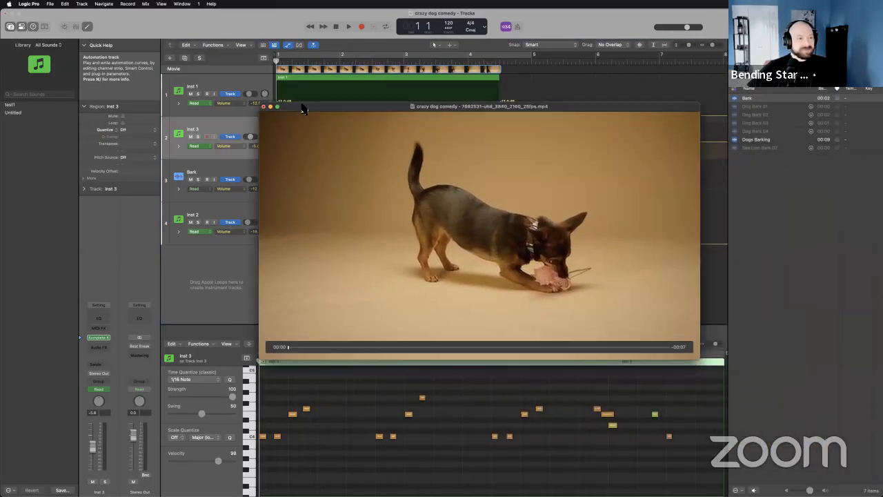
Play the full cue against the movie, stop it, and return the playhead to the beginning.
{"action": "left_click", "coordinate": [349, 28]}
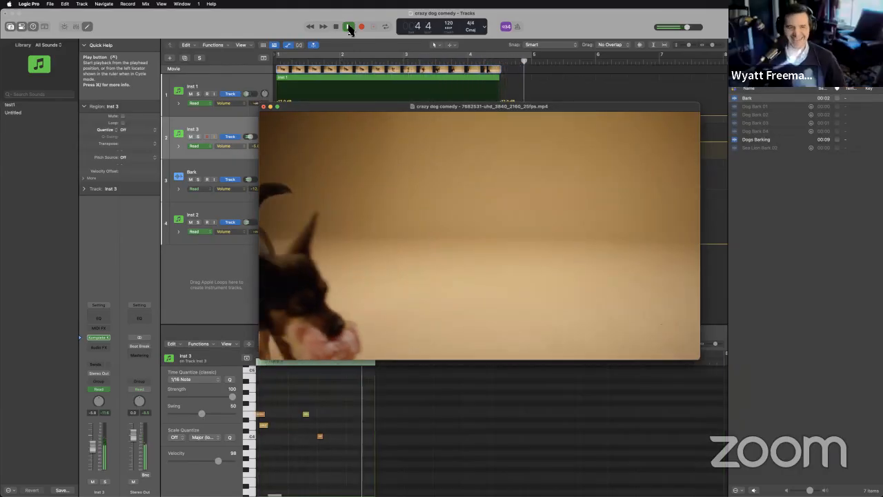
{"action": "left_click", "coordinate": [349, 28]}
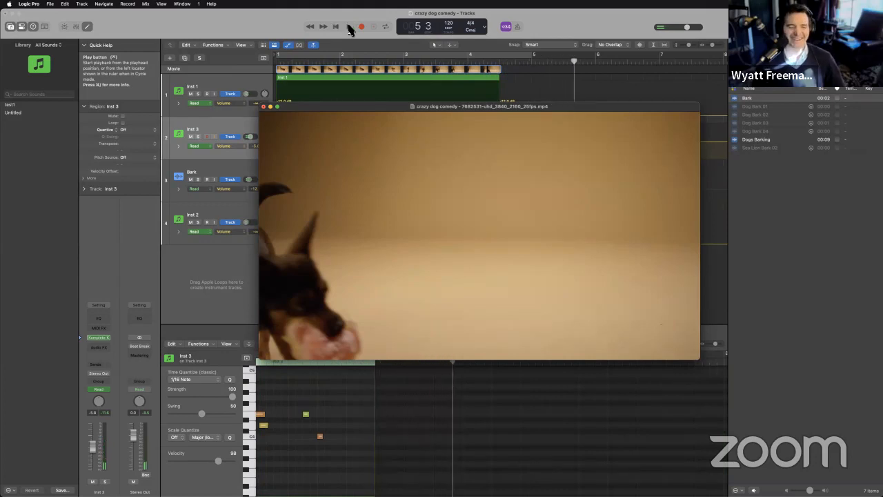
{"action": "left_click_drag", "start_coordinate": [322, 111], "coordinate": [398, 123]}
{"action": "left_click", "coordinate": [336, 26]}
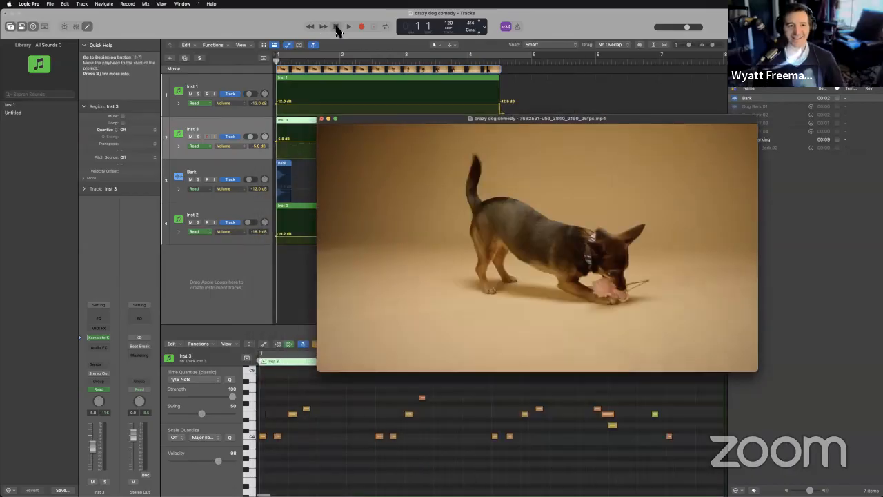
Play the cue with the movie a second time and rewind to the start.
{"action": "left_click", "coordinate": [349, 26]}
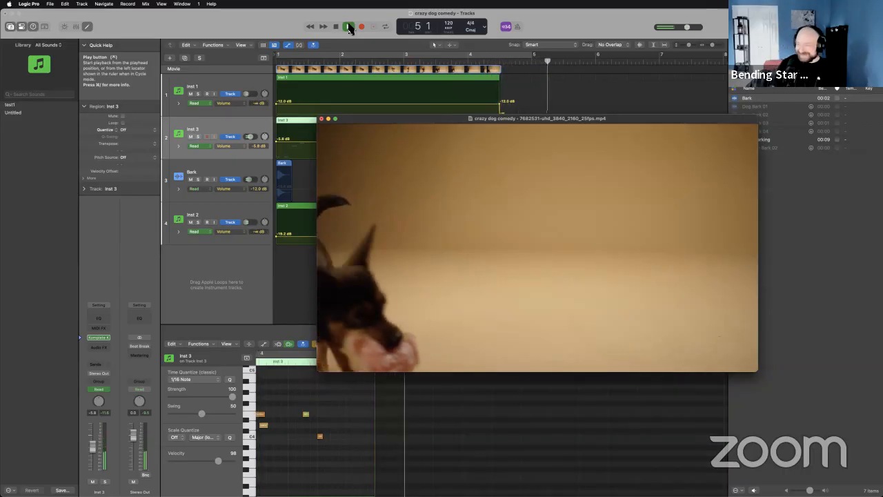
{"action": "left_click", "coordinate": [335, 27]}
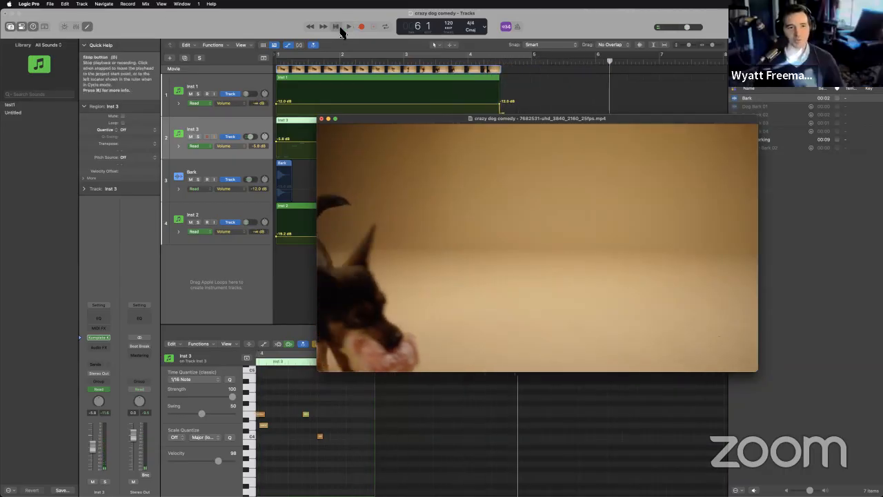
{"action": "left_click", "coordinate": [336, 27]}
Mute the Inst 2 track and play the remaining tracks with the movie.
{"action": "left_click_drag", "start_coordinate": [338, 123], "coordinate": [369, 285]}
{"action": "left_click", "coordinate": [191, 222]}
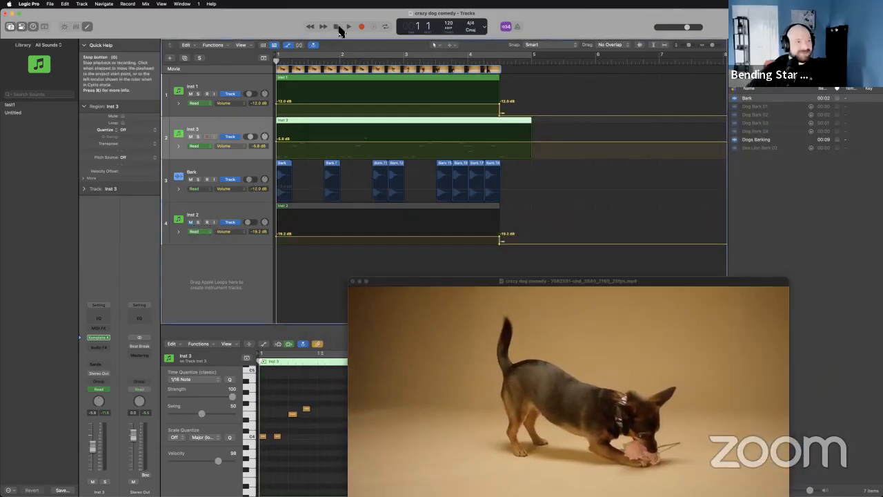
{"action": "left_click_drag", "start_coordinate": [410, 286], "coordinate": [460, 136]}
{"action": "left_click", "coordinate": [349, 27]}
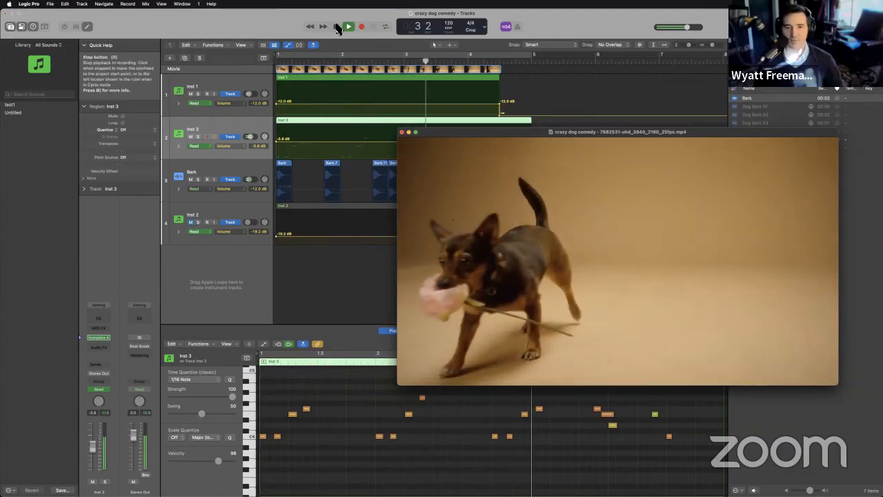
{"action": "key", "text": "space"}
Mute the Inst 1 track as well and play only Inst 3 and Bark against the movie.
{"action": "left_click", "coordinate": [191, 94]}
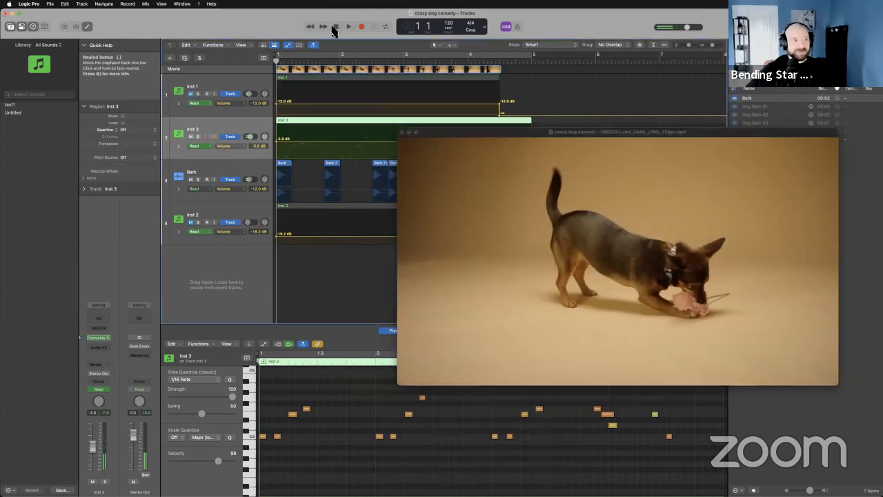
{"action": "left_click", "coordinate": [348, 28]}
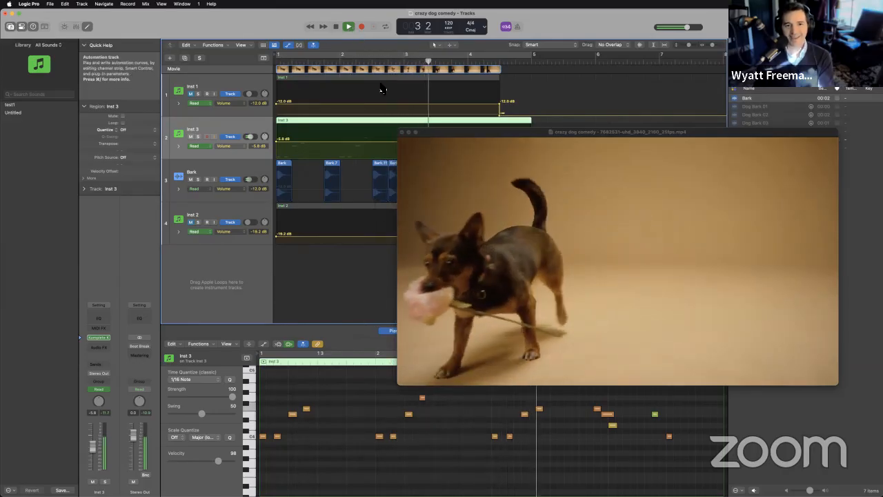
{"action": "left_click", "coordinate": [336, 26]}
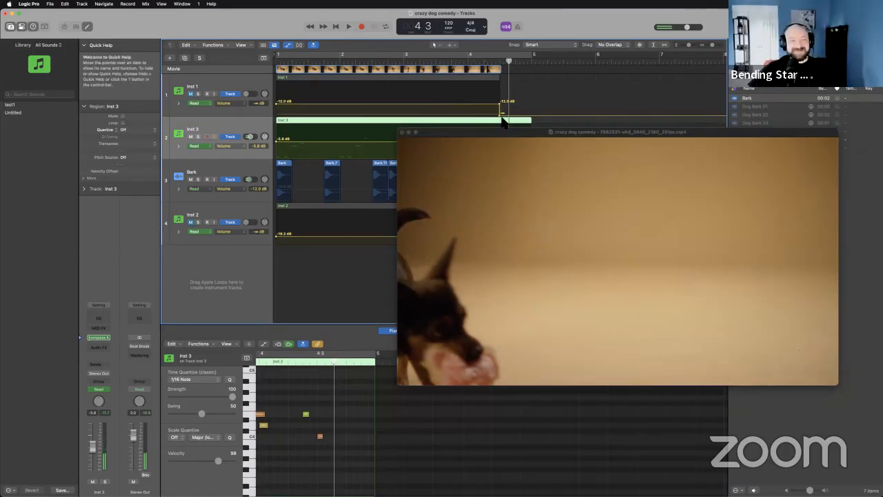
Move the movie window off the tracks and filter the loop browser to the iLife Sound Effects pack.
{"action": "left_click_drag", "start_coordinate": [498, 133], "coordinate": [407, 259]}
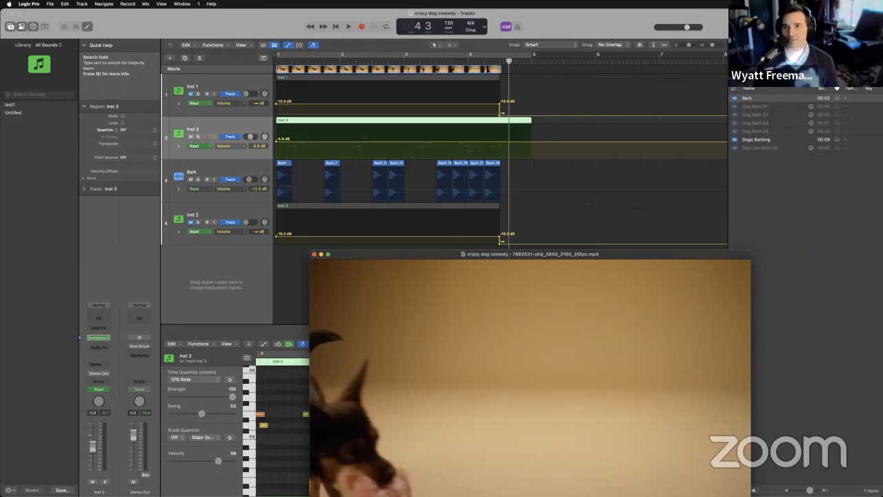
{"action": "left_click", "coordinate": [831, 46]}
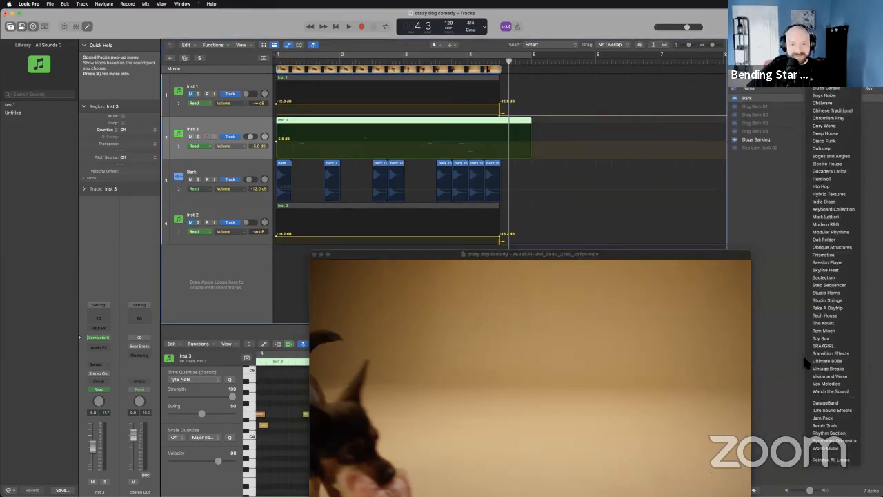
{"action": "left_click", "coordinate": [838, 411]}
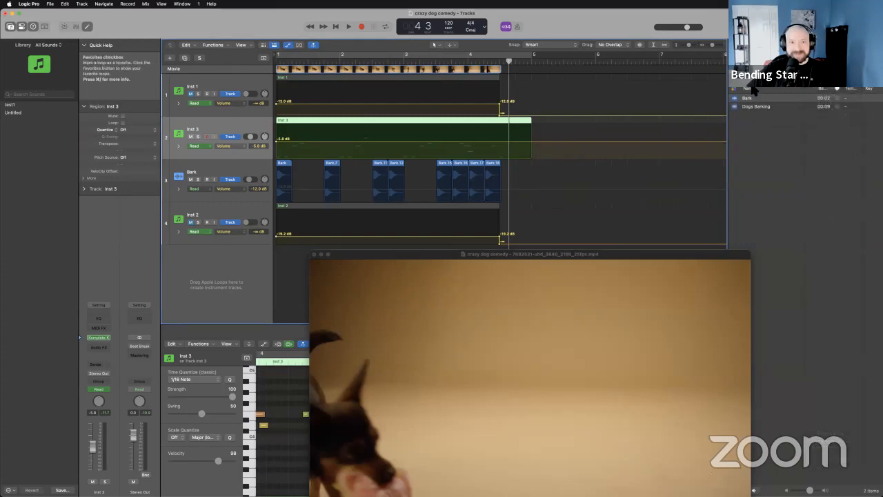
Clear the loop search text and browse the whole list of iLife Sound Effects.
{"action": "left_click", "coordinate": [873, 58]}
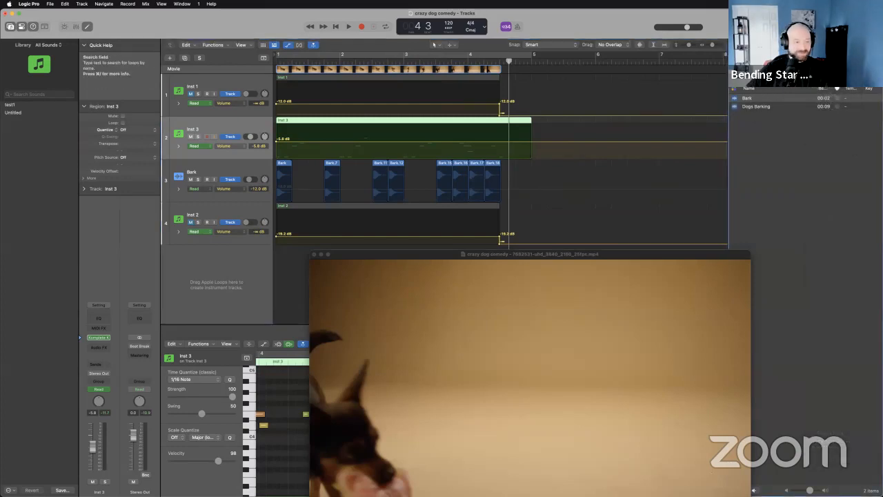
{"action": "scroll", "coordinate": [785, 179], "scroll_direction": "down", "scroll_amount": 15}
{"action": "left_click_drag", "start_coordinate": [693, 271], "coordinate": [629, 224]}
{"action": "scroll", "coordinate": [810, 238], "scroll_direction": "down", "scroll_amount": 10}
{"action": "scroll", "coordinate": [810, 239], "scroll_direction": "down", "scroll_amount": 20}
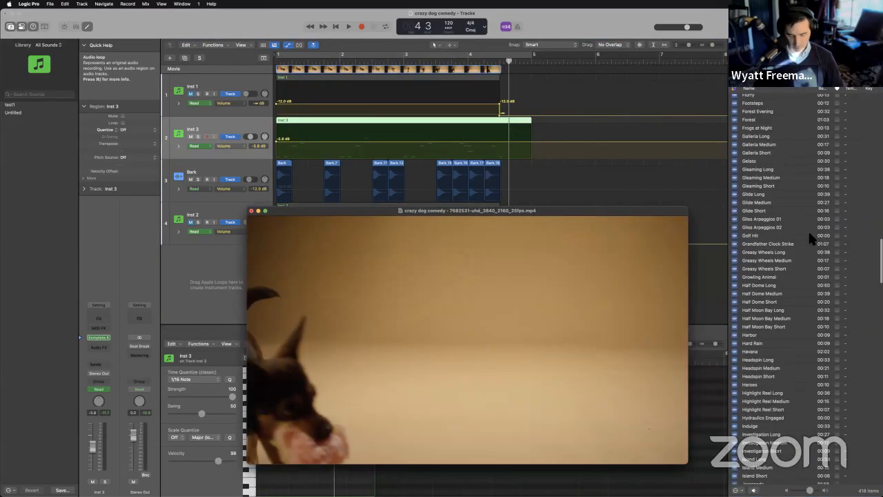
Browse further through the iLife Sound Effects list and move the movie window clear of the Inst 2 track.
{"action": "scroll", "coordinate": [810, 238], "scroll_direction": "down", "scroll_amount": 8}
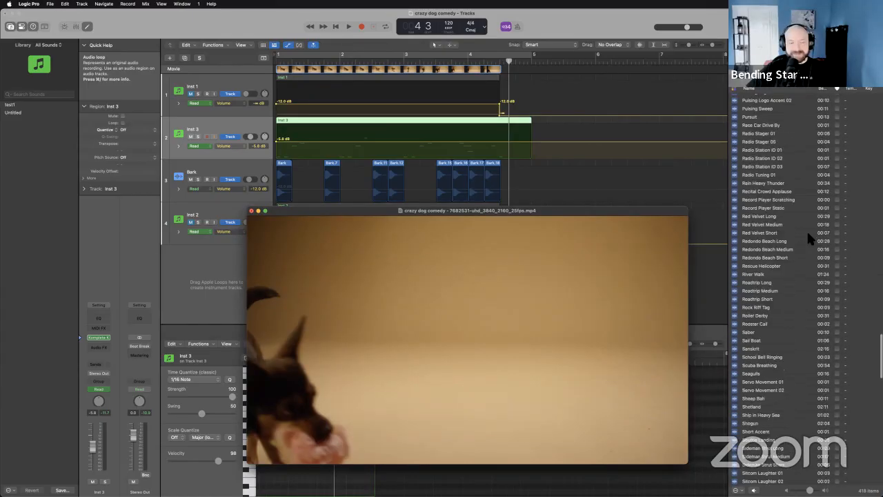
{"action": "scroll", "coordinate": [815, 238], "scroll_direction": "up", "scroll_amount": 20}
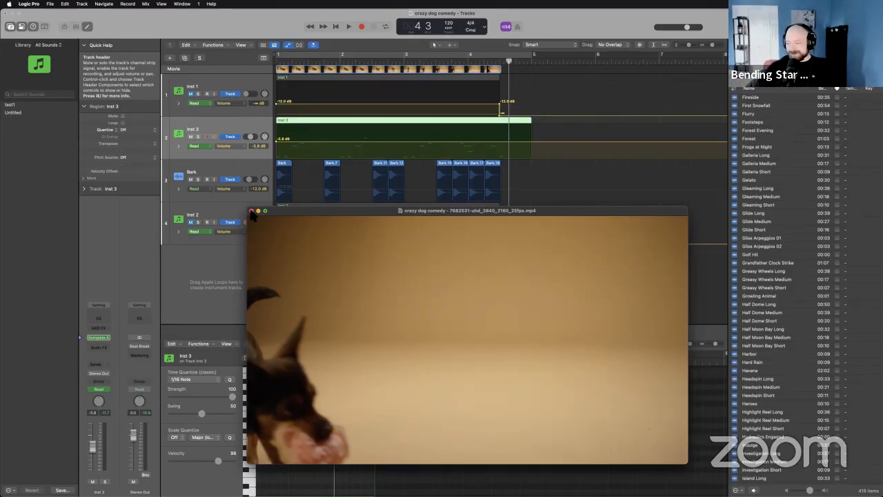
{"action": "mouse_move", "coordinate": [338, 230]}
{"action": "left_click_drag", "start_coordinate": [421, 275], "coordinate": [545, 319]}
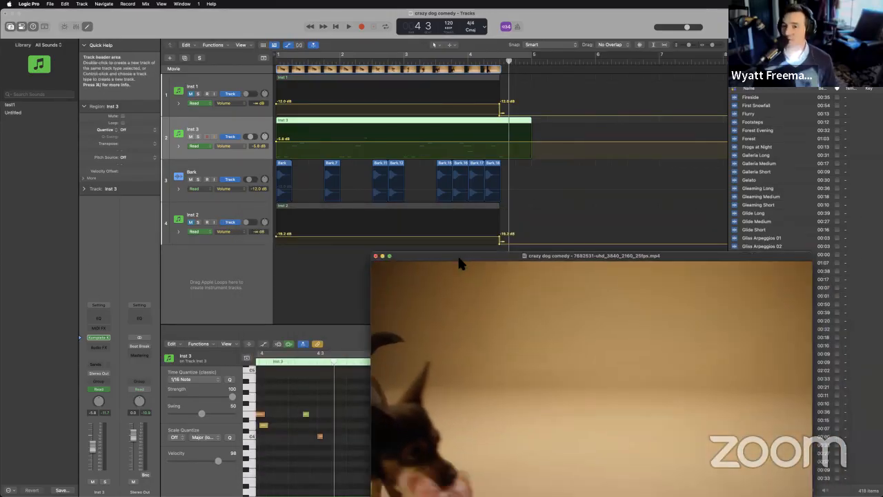
Hide the track automation and unmute the Inst 2 track.
{"action": "left_click", "coordinate": [288, 45]}
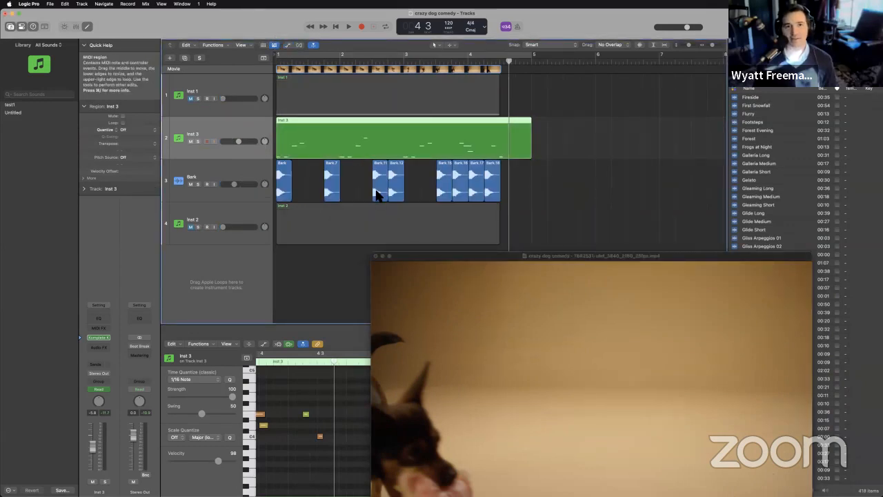
{"action": "left_click", "coordinate": [191, 227]}
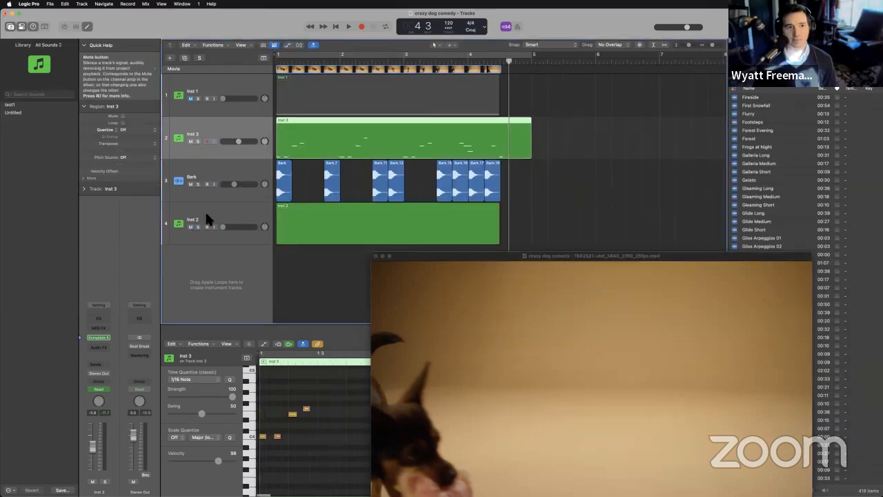
Display the tracks area beside the Live Loops grid, with track automation shown and the playhead at the project start.
{"action": "left_click", "coordinate": [274, 45]}
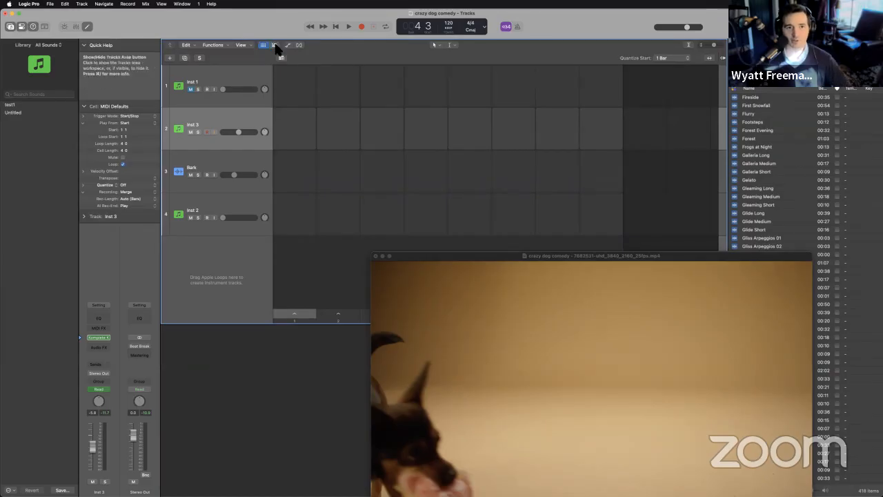
{"action": "left_click", "coordinate": [274, 45]}
{"action": "left_click", "coordinate": [289, 45]}
{"action": "left_click_drag", "start_coordinate": [501, 98], "coordinate": [319, 96]}
Move the movie window up so that it clears the Inst 3 notes in the Piano Roll.
{"action": "left_click_drag", "start_coordinate": [442, 261], "coordinate": [438, 187]}
{"action": "left_click", "coordinate": [380, 381]}
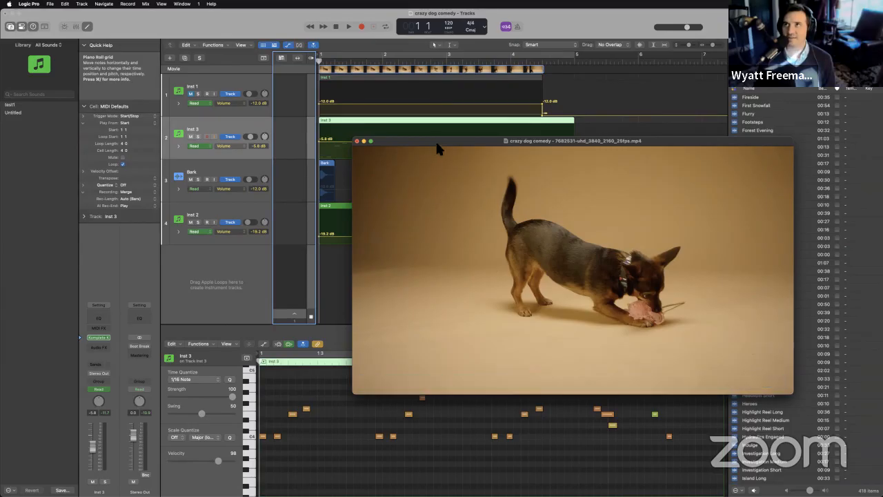
{"action": "left_click_drag", "start_coordinate": [437, 144], "coordinate": [441, 91]}
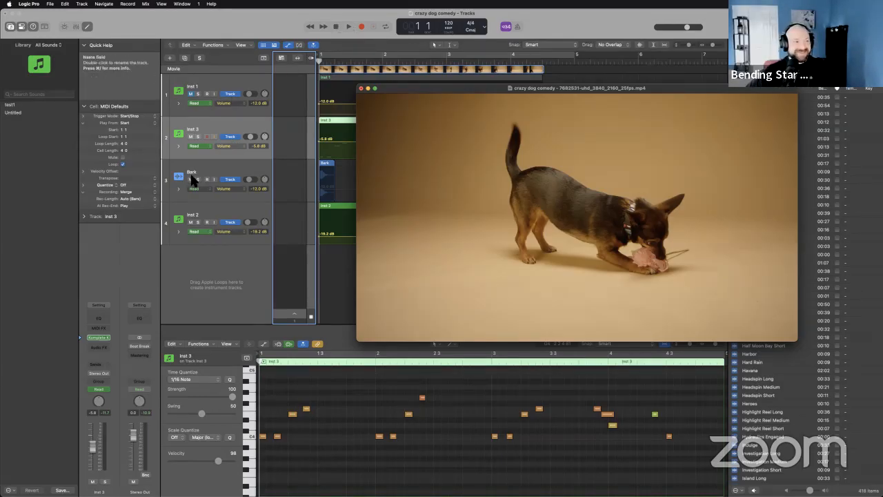
Unmute Inst 1 and play the three instrument tracks with the movie, keeping Bark muted only for the playthrough.
{"action": "left_click", "coordinate": [281, 138]}
{"action": "left_click_drag", "start_coordinate": [384, 95], "coordinate": [433, 144]}
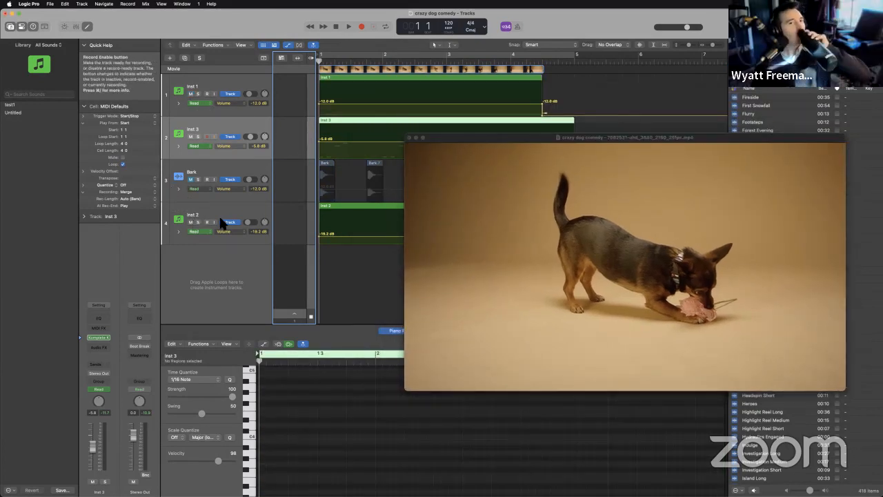
{"action": "left_click", "coordinate": [347, 26]}
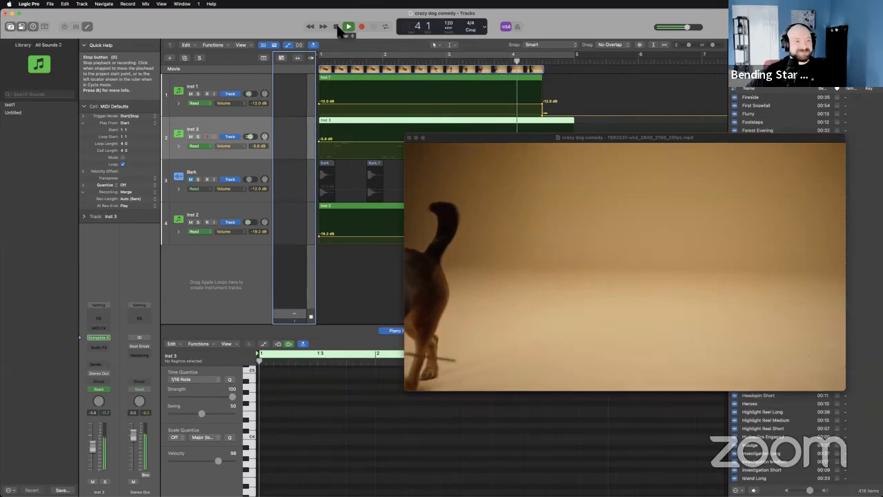
{"action": "left_click", "coordinate": [338, 29]}
{"action": "left_click", "coordinate": [337, 29]}
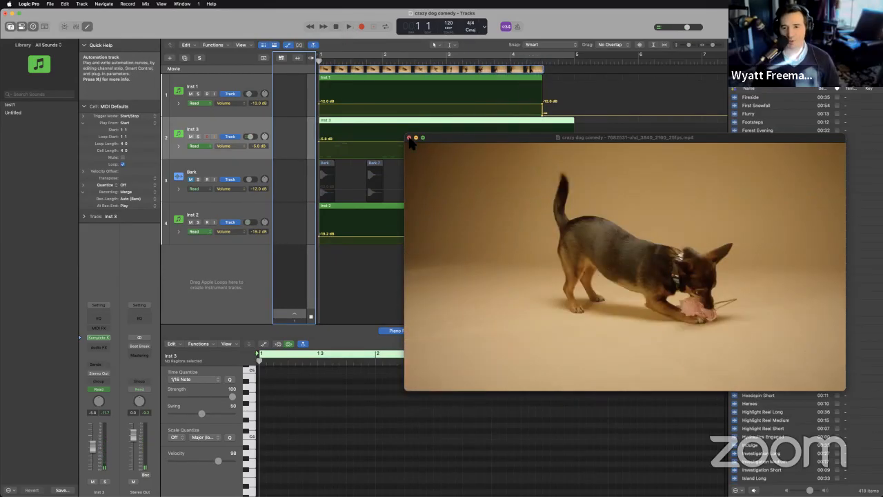
{"action": "left_click", "coordinate": [191, 180]}
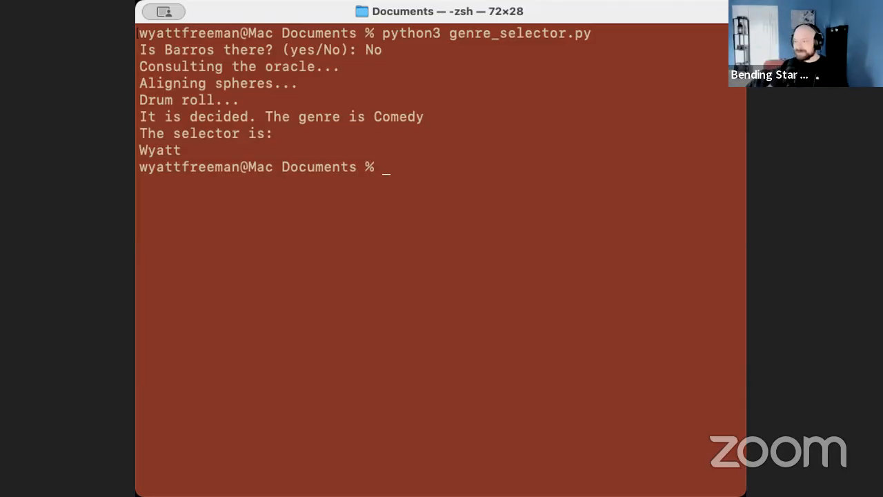
Switch to the Terminal and recall the python3 genre_selector.py command.
{"action": "key", "text": "Up"}
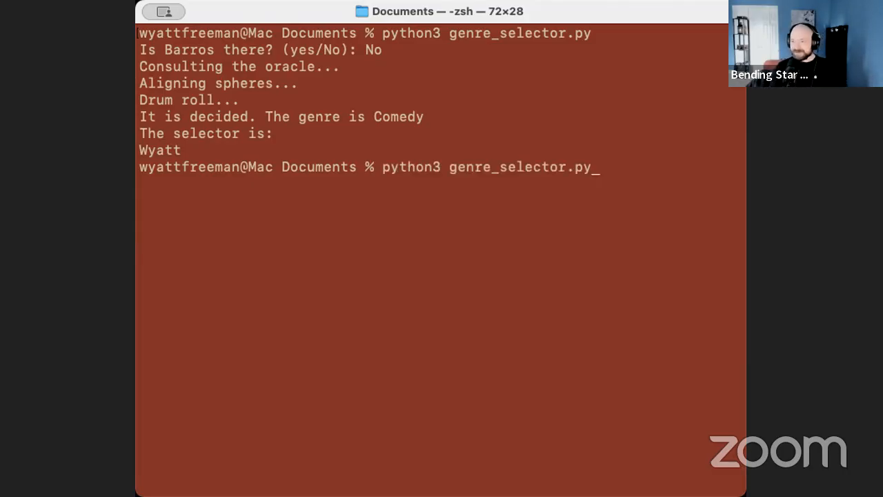
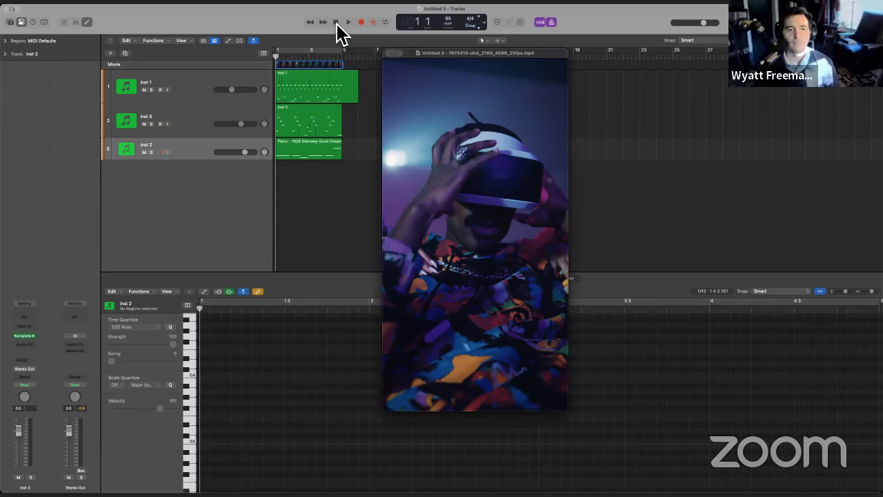
{"action": "left_click", "coordinate": [36, 8]}
{"action": "mouse_move", "coordinate": [65, 23]}
{"action": "left_click", "coordinate": [120, 30]}
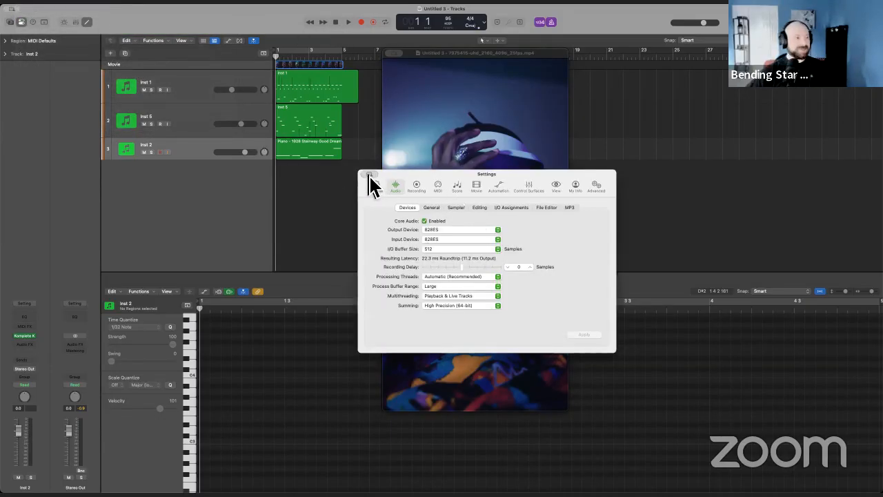
{"action": "left_click", "coordinate": [369, 174]}
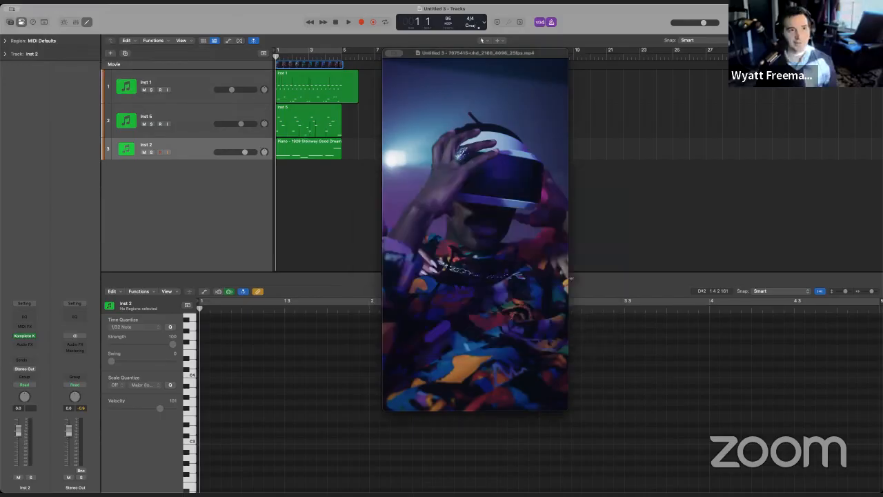
Save the project as hiphop_11_2 in the Logic folder, organized as a package.
{"action": "left_click", "coordinate": [55, 3]}
{"action": "left_click", "coordinate": [70, 69]}
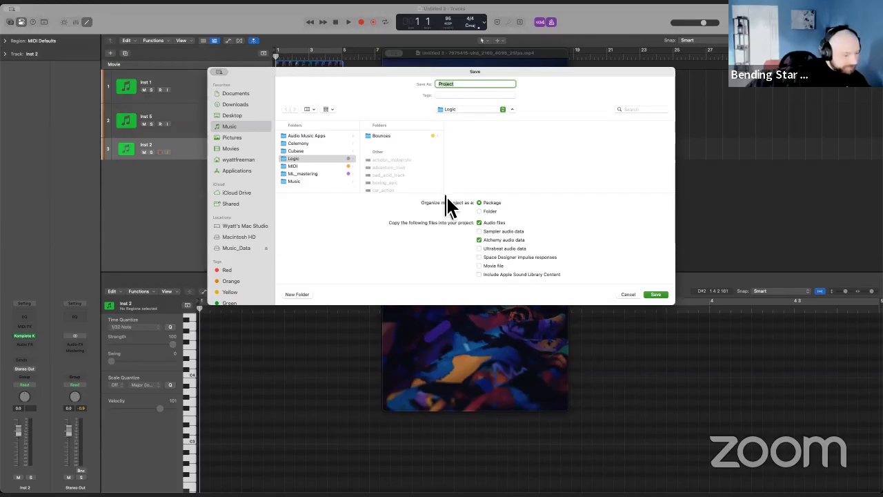
{"action": "key", "text": "BackSpace"}
{"action": "type", "text": "hiphop_"}
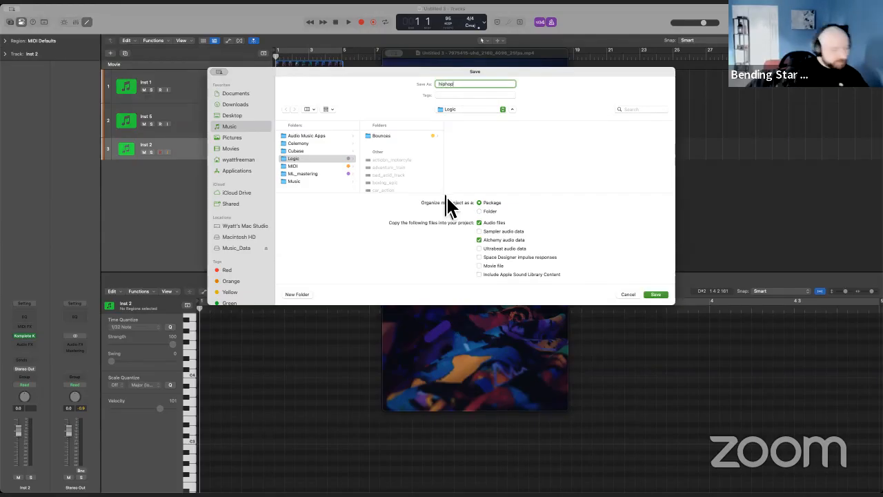
{"action": "type", "text": "11"}
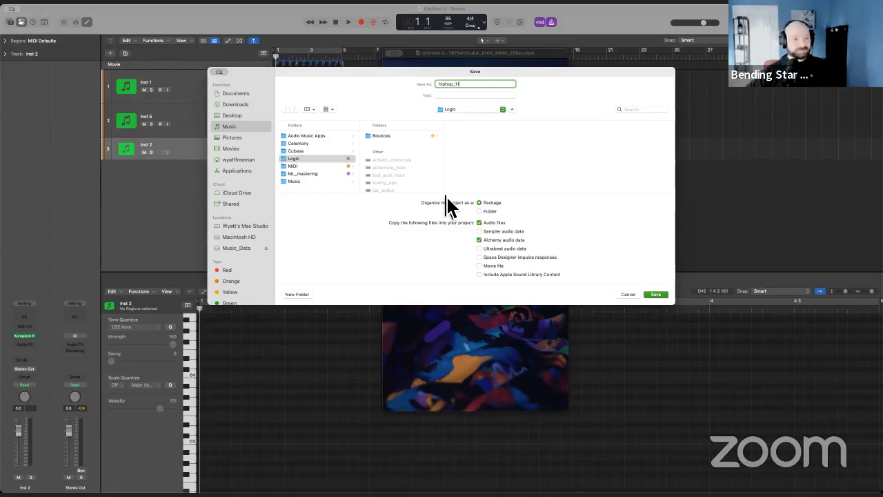
{"action": "type", "text": "_2"}
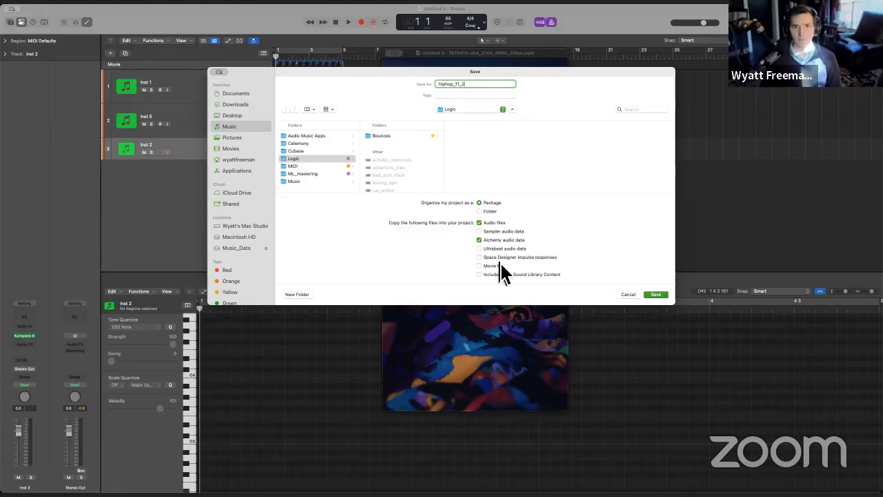
{"action": "left_click", "coordinate": [655, 295]}
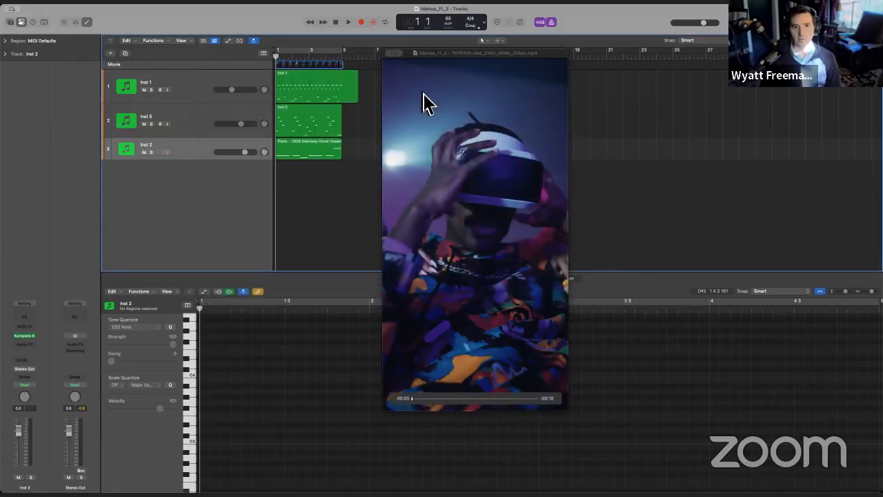
Set the audio output device to ZoomAudioDevice in the audio settings, apply it and close the settings window.
{"action": "left_click", "coordinate": [64, 9]}
{"action": "mouse_move", "coordinate": [45, 21]}
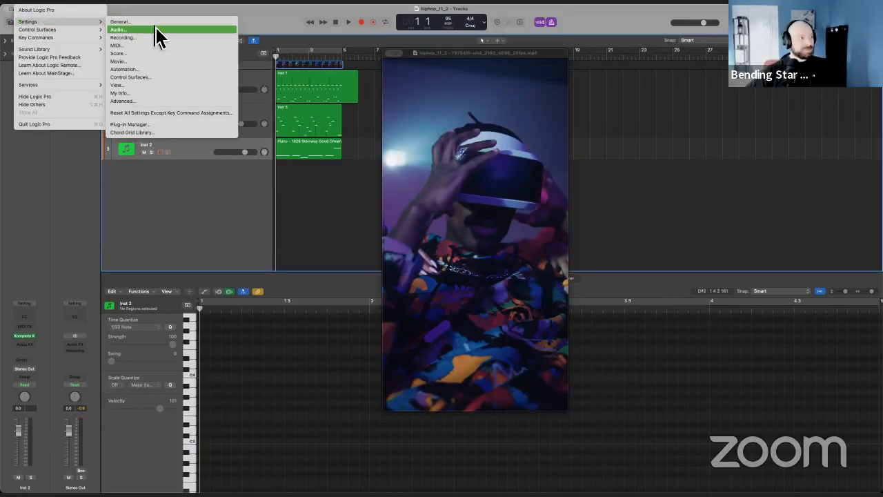
{"action": "left_click", "coordinate": [154, 29]}
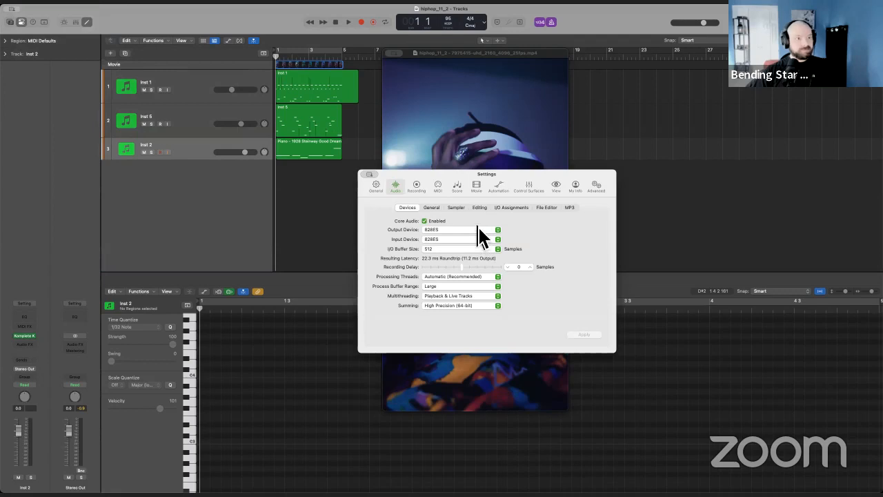
{"action": "left_click", "coordinate": [476, 230]}
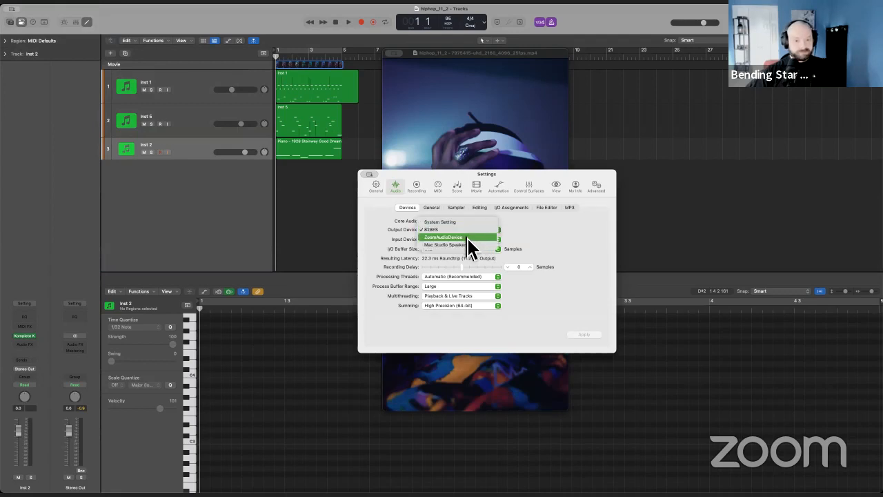
{"action": "left_click", "coordinate": [465, 237]}
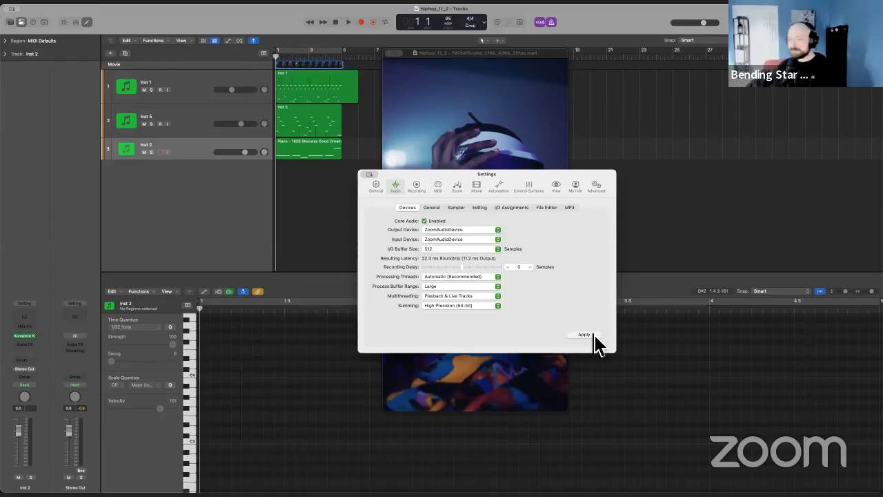
{"action": "left_click", "coordinate": [594, 335]}
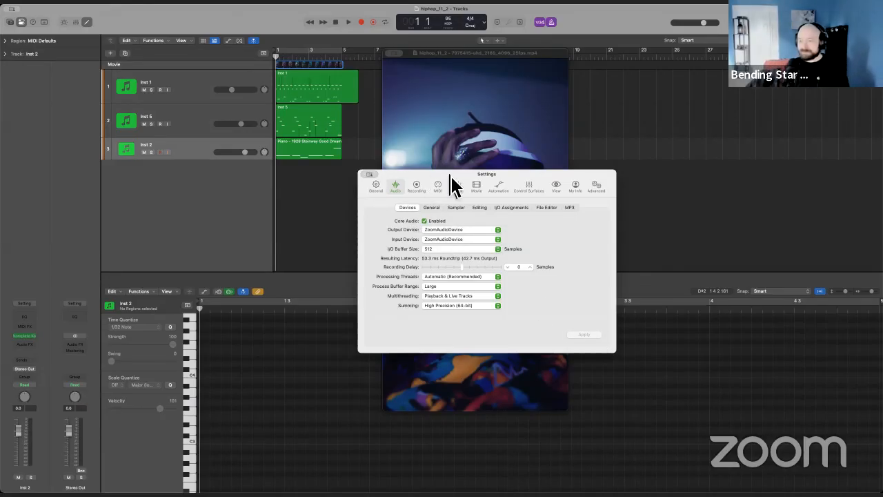
{"action": "left_click_drag", "start_coordinate": [449, 181], "coordinate": [387, 149]}
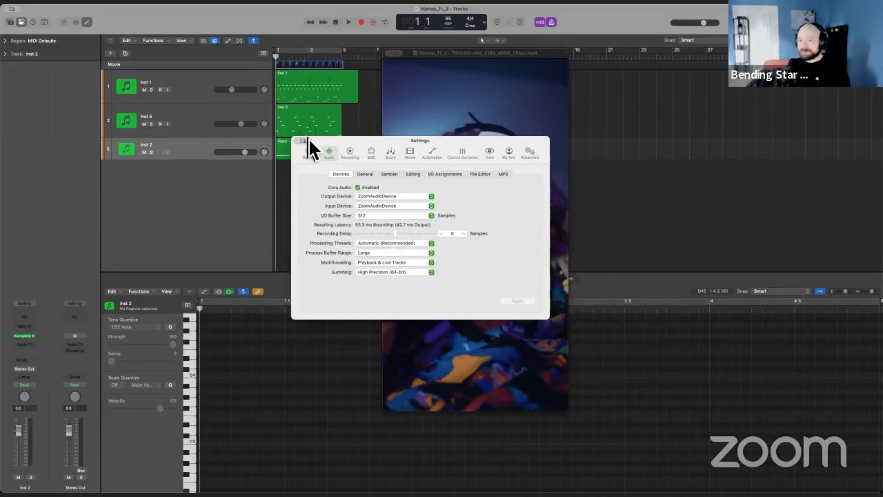
{"action": "key", "text": "super+w"}
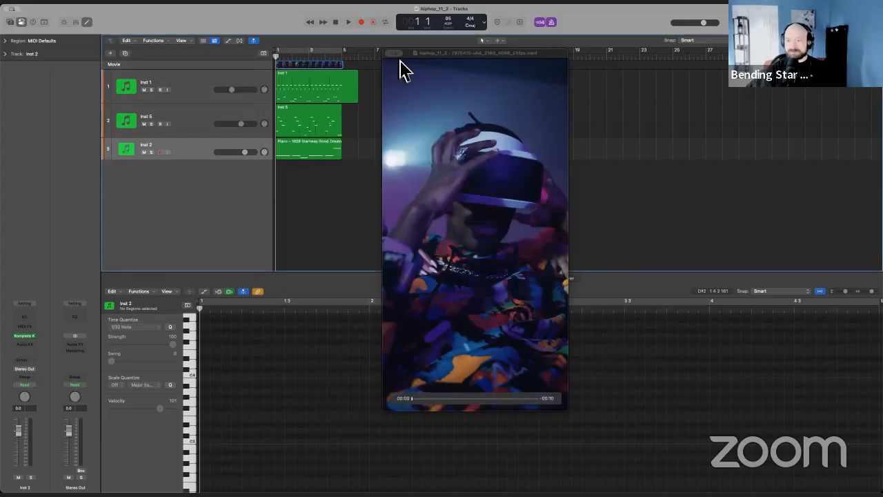
Shift the movie window slightly and play the hip-hop cue with the movie from the project start.
{"action": "left_click", "coordinate": [343, 22]}
{"action": "left_click_drag", "start_coordinate": [453, 57], "coordinate": [440, 57]}
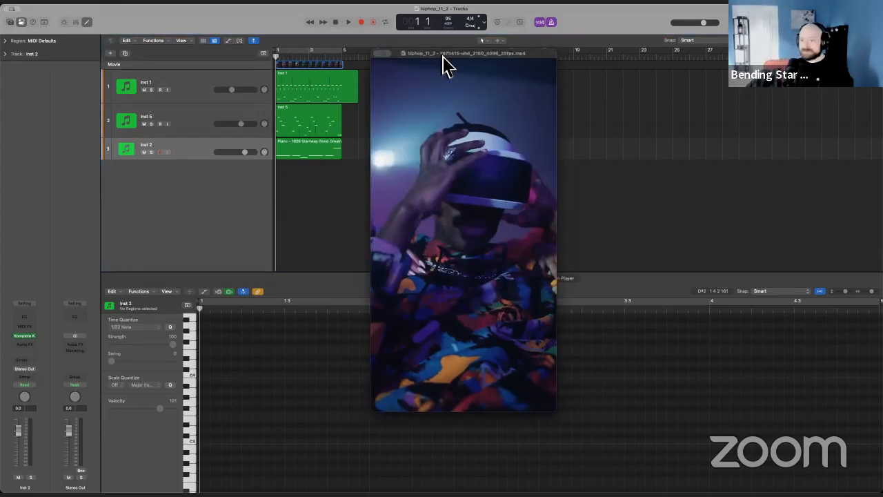
{"action": "key", "text": "space"}
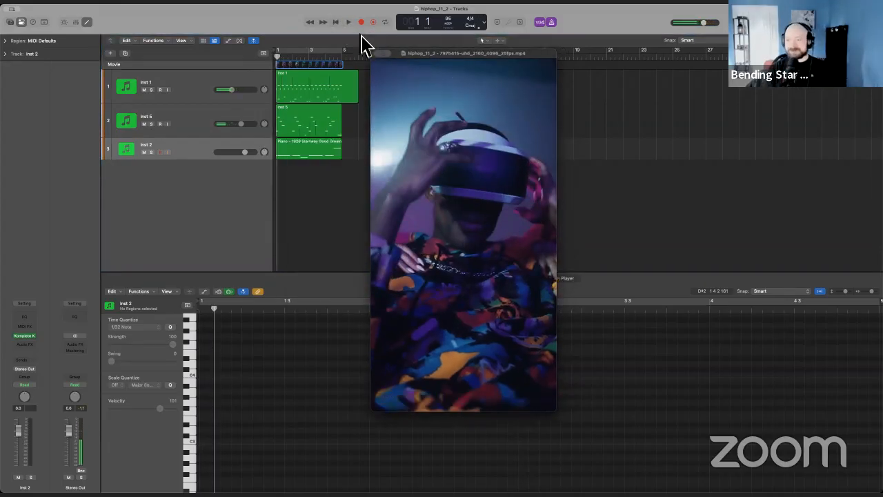
{"action": "left_click", "coordinate": [338, 23]}
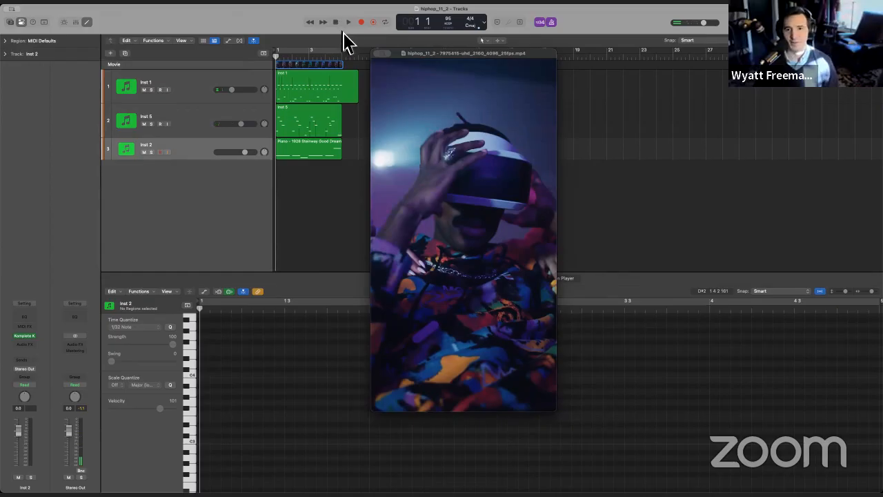
{"action": "key", "text": "space"}
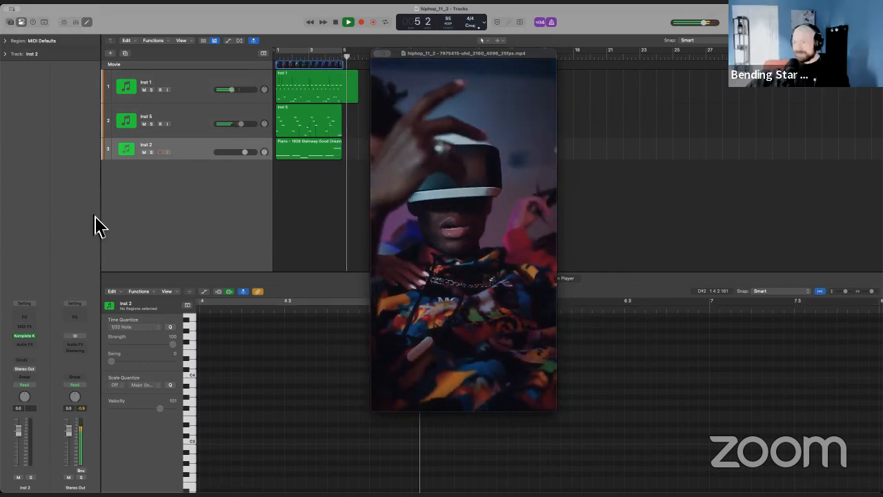
{"action": "key", "text": "space"}
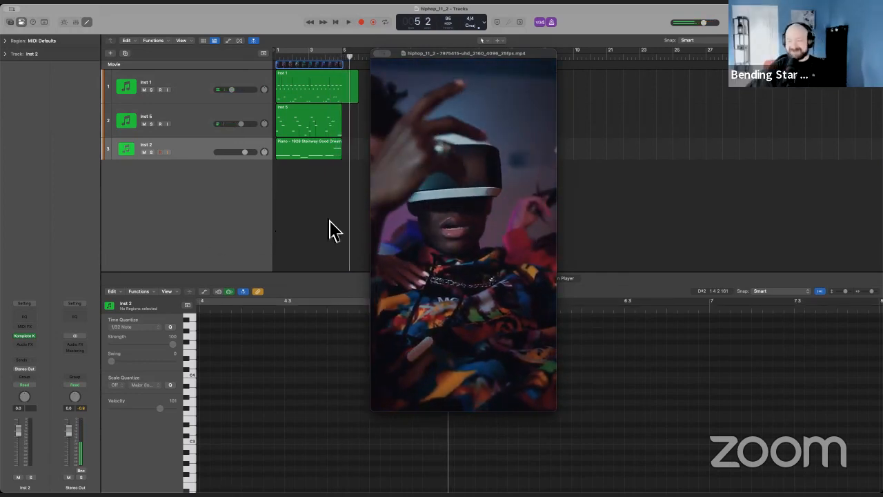
Turn off the metronome click and replay the cue with the movie from the project start.
{"action": "left_click", "coordinate": [551, 23]}
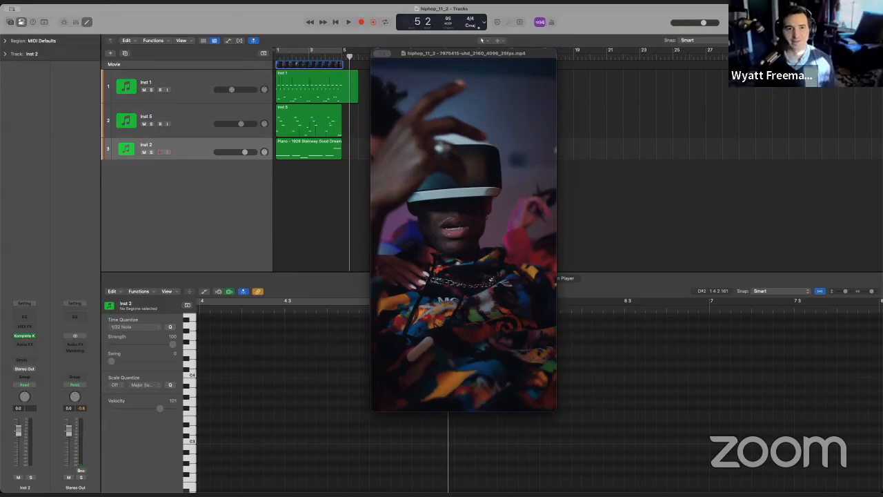
{"action": "key", "text": "Return"}
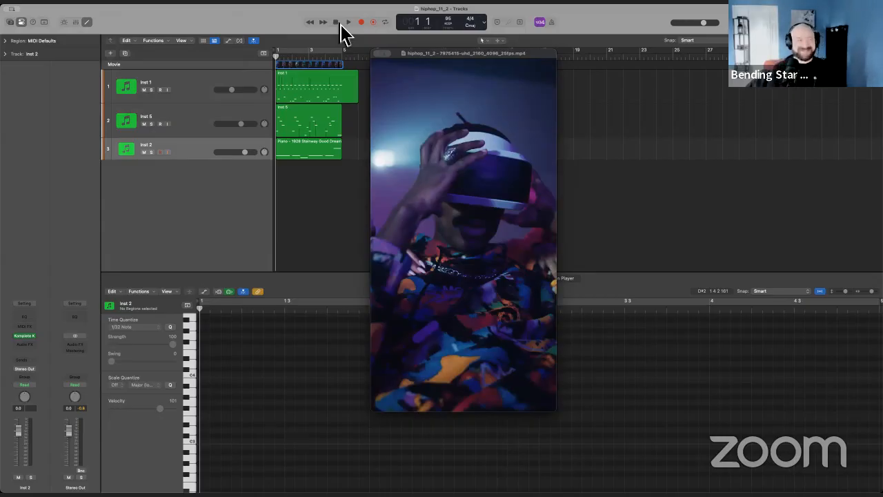
{"action": "left_click", "coordinate": [341, 24]}
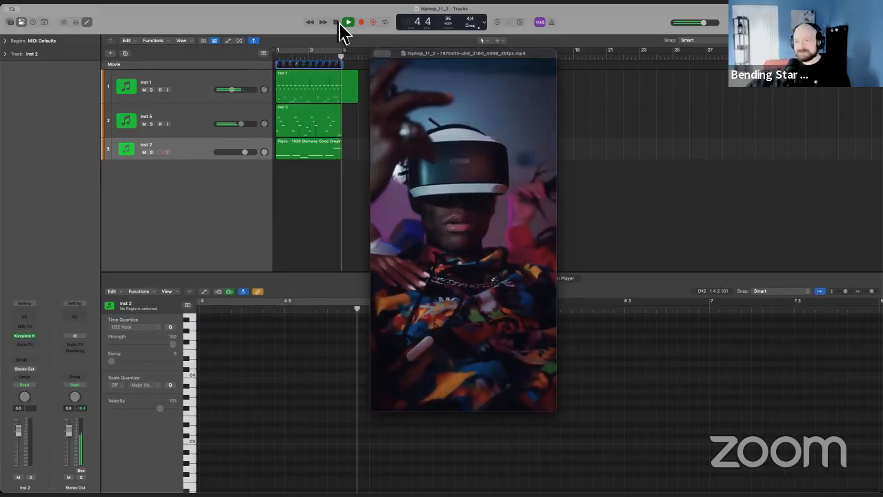
{"action": "left_click", "coordinate": [336, 24]}
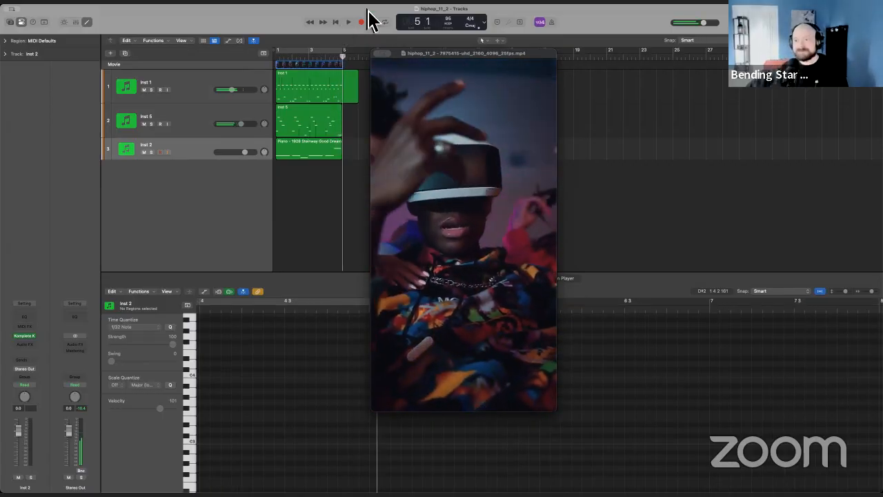
Close the floating movie window and show the Inst 1 notes in the Piano Roll.
{"action": "left_click", "coordinate": [300, 151]}
{"action": "left_click", "coordinate": [308, 128]}
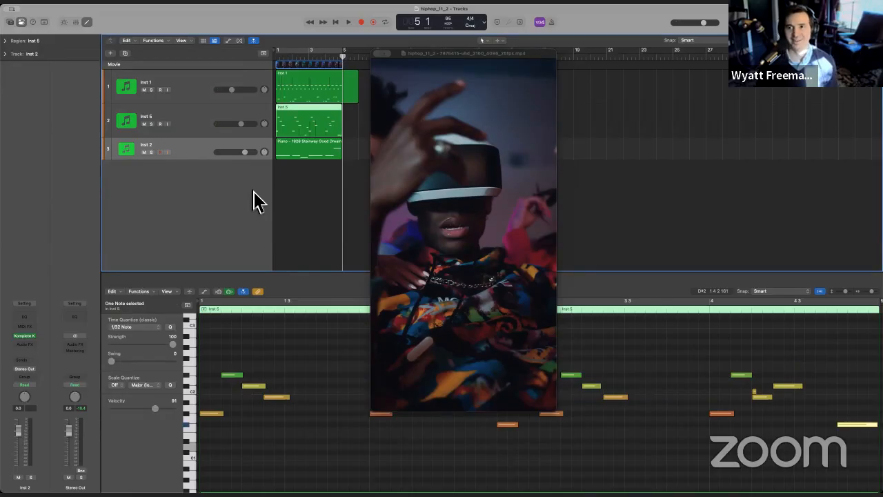
{"action": "left_click", "coordinate": [380, 54]}
{"action": "left_click", "coordinate": [236, 75]}
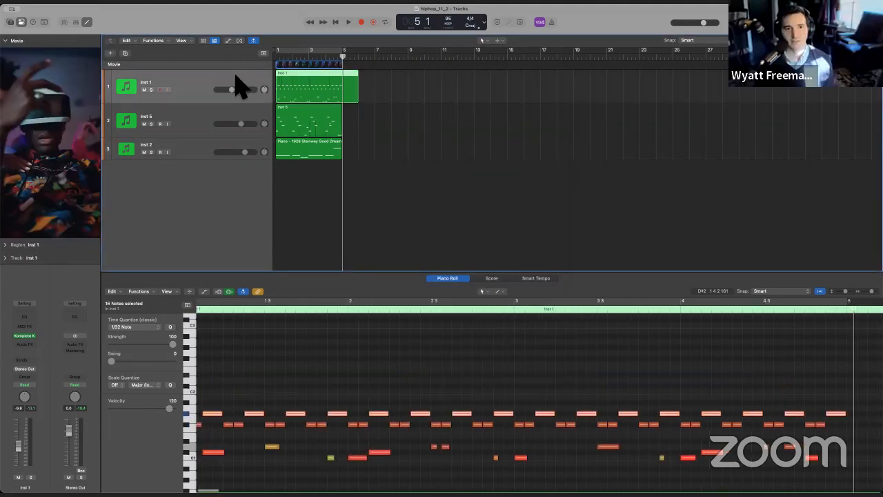
Open Inst 1's Komplete Kontrol drum kit clear of the regions and play from the start, soloing Inst 1 during playback.
{"action": "left_click", "coordinate": [24, 335]}
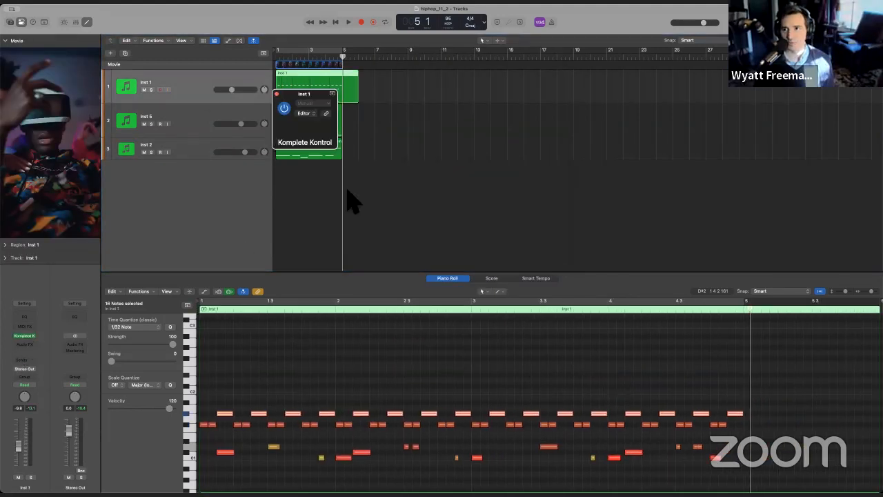
{"action": "left_click_drag", "start_coordinate": [430, 101], "coordinate": [523, 61]}
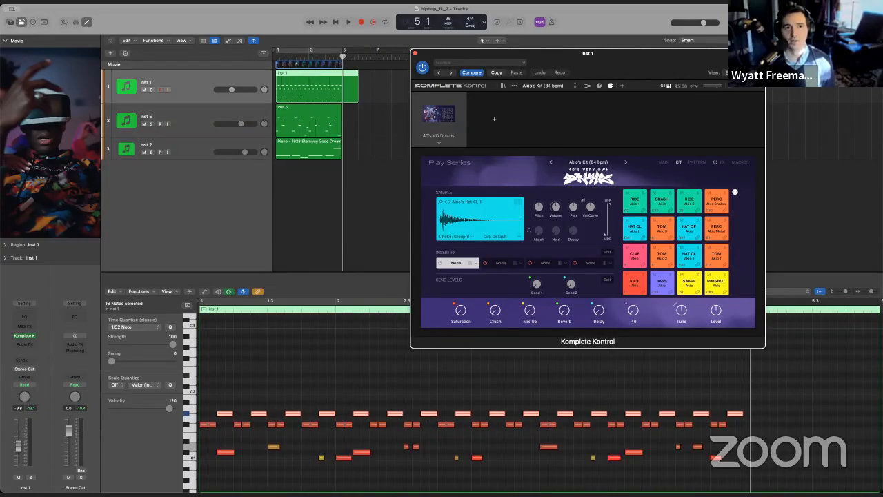
{"action": "left_click", "coordinate": [336, 23]}
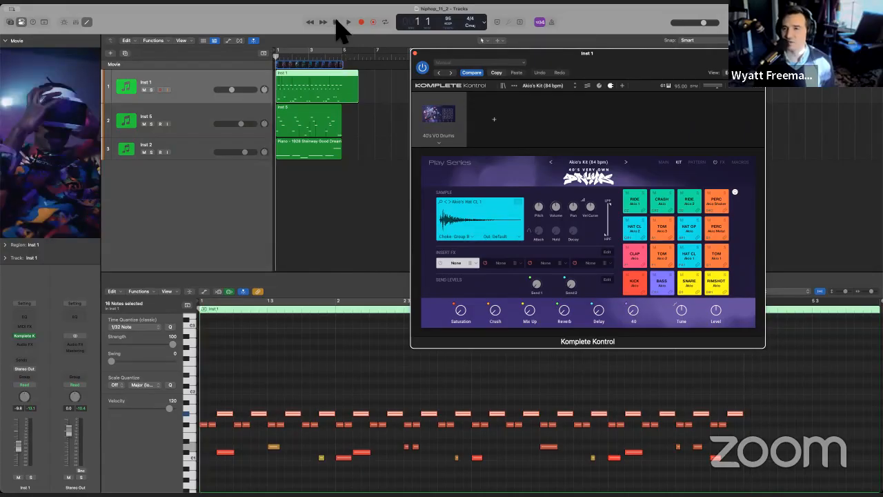
{"action": "key", "text": "space"}
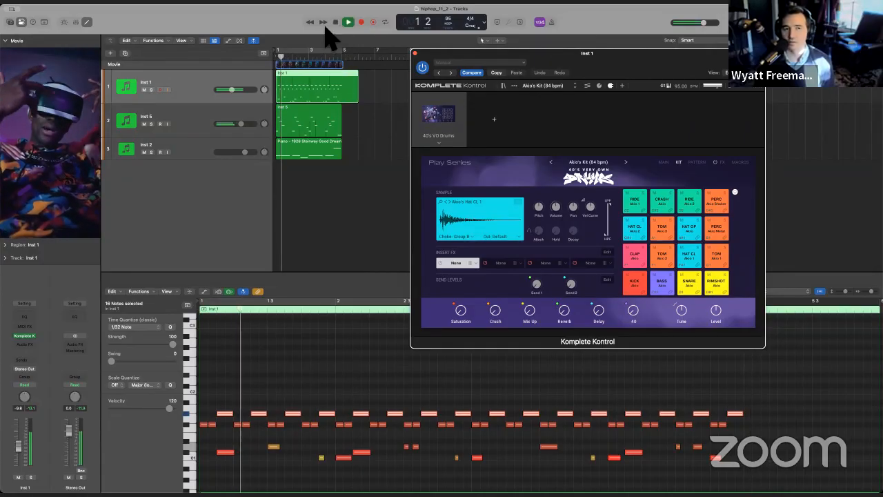
{"action": "left_click", "coordinate": [151, 90]}
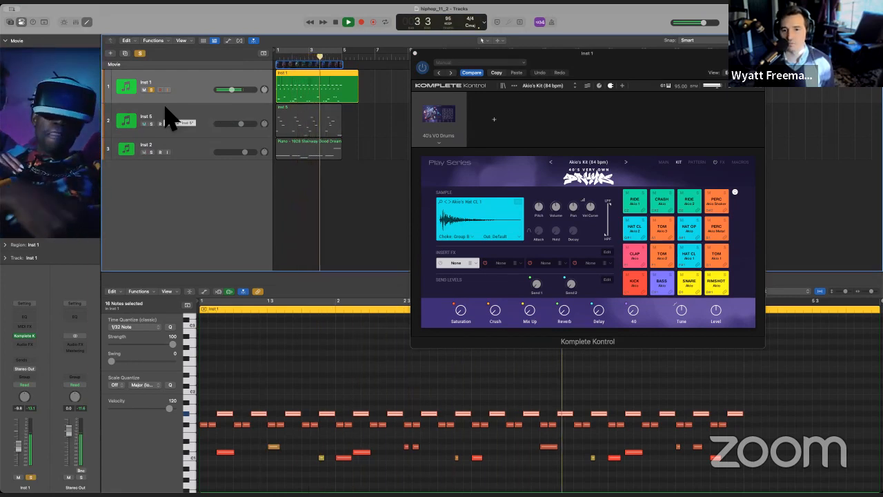
{"action": "key", "text": "space"}
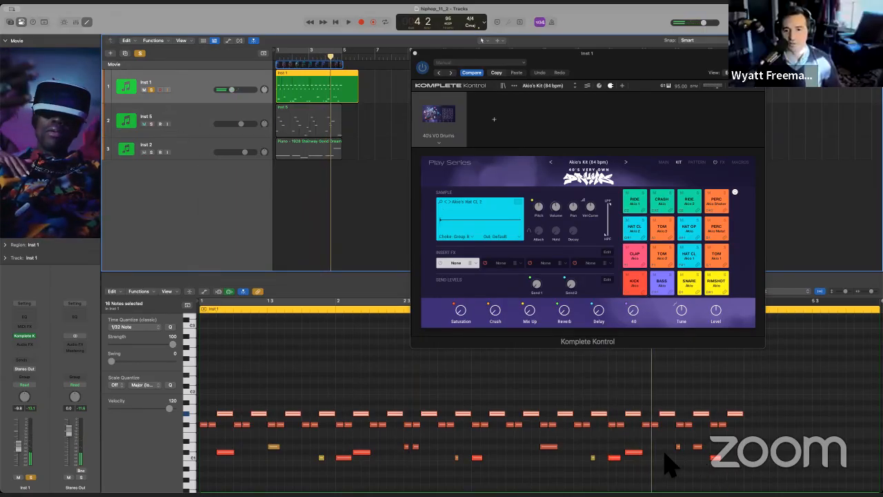
Examine the Inst 1 drum notes in the Piano Roll and close the Komplete Kontrol window.
{"action": "scroll", "coordinate": [638, 452], "scroll_direction": "down", "scroll_amount": 3}
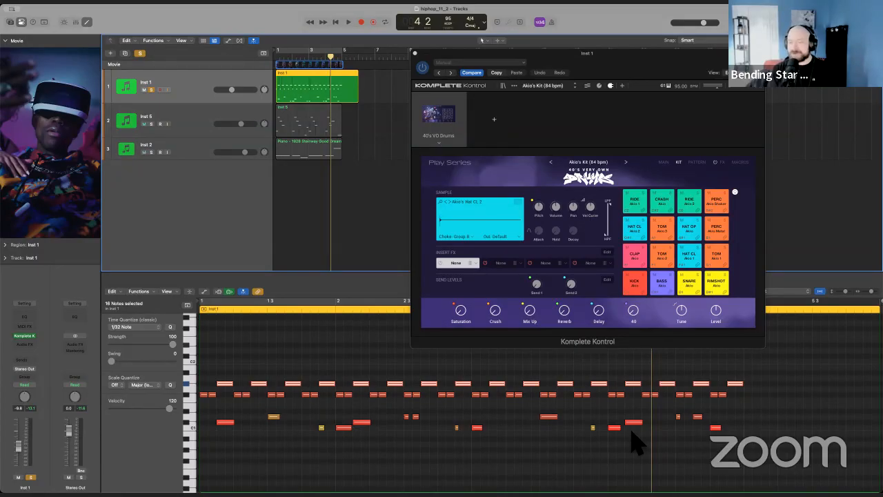
{"action": "scroll", "coordinate": [635, 441], "scroll_direction": "right", "scroll_amount": 3}
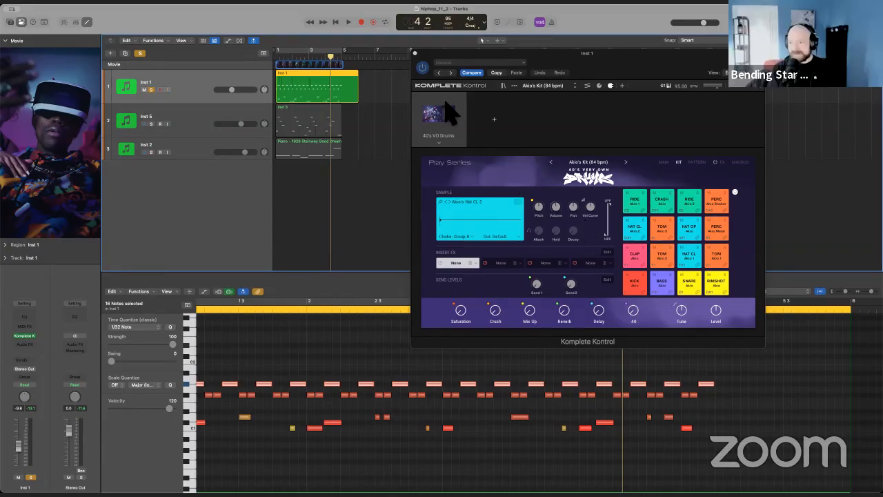
{"action": "left_click", "coordinate": [415, 53]}
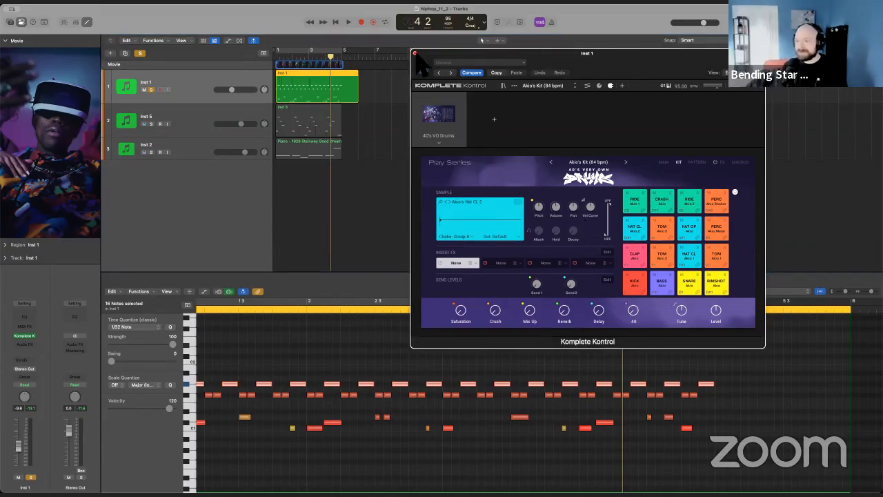
{"action": "left_click", "coordinate": [416, 54]}
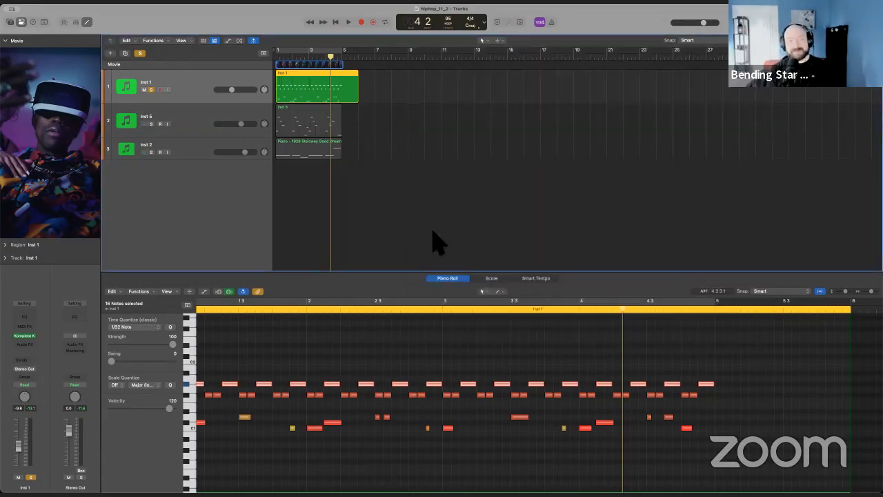
Clear the region selection, return the playhead to the project start and turn off solo on Inst 1.
{"action": "left_click", "coordinate": [386, 229]}
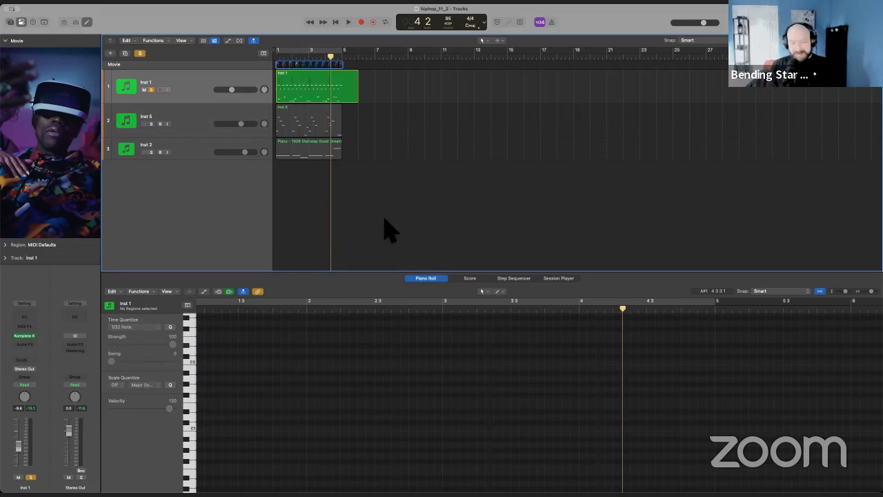
{"action": "left_click", "coordinate": [335, 22]}
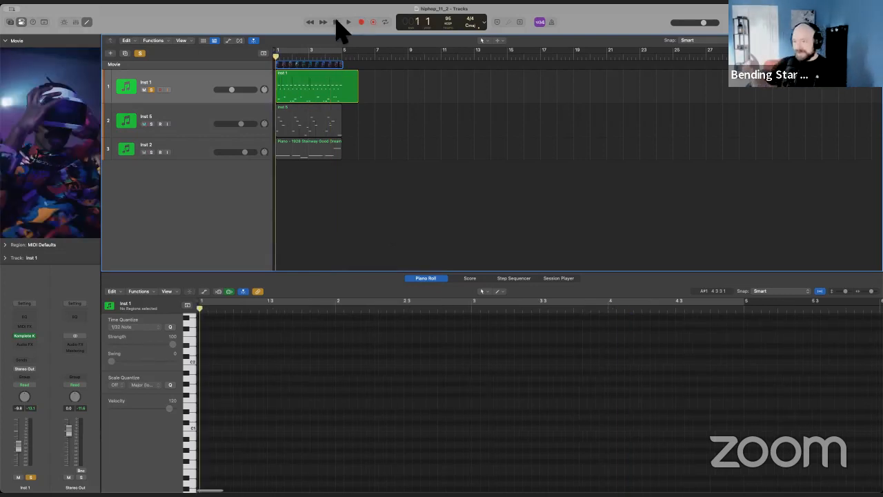
{"action": "left_click", "coordinate": [151, 90]}
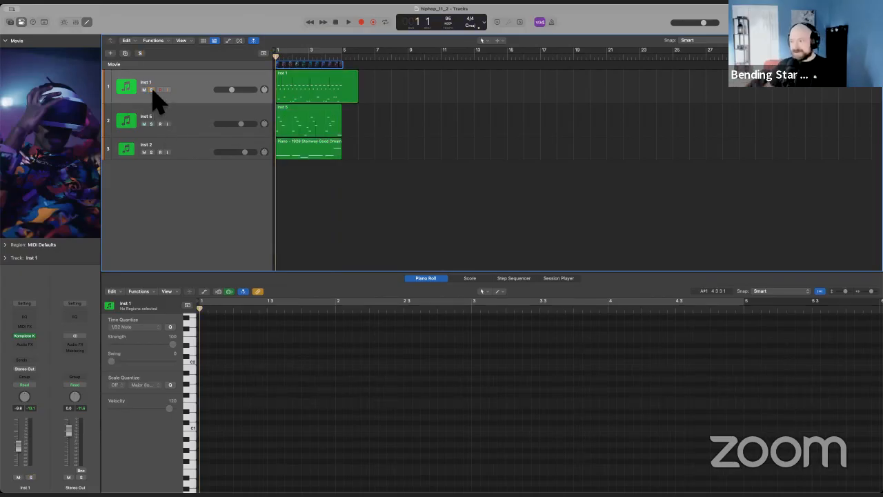
Select Inst 2 and open its Komplete Kontrol instrument, placing the plug-in window clear of the regions.
{"action": "left_click", "coordinate": [186, 156]}
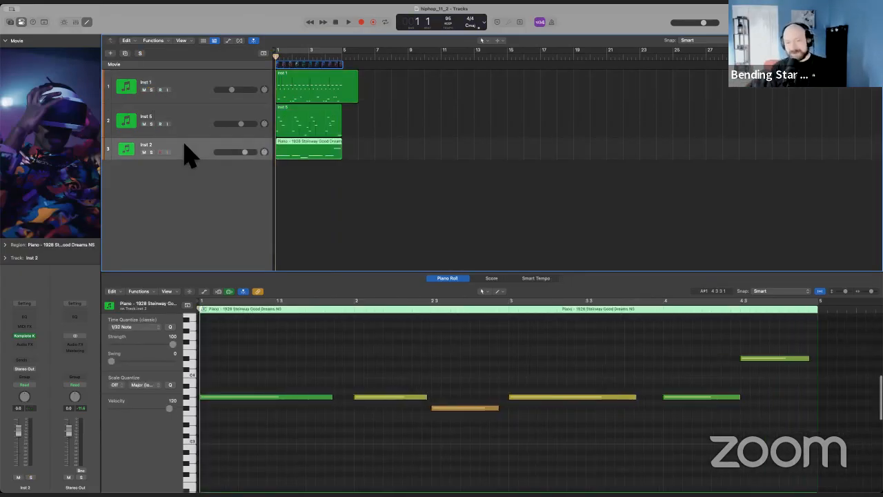
{"action": "left_click", "coordinate": [24, 336]}
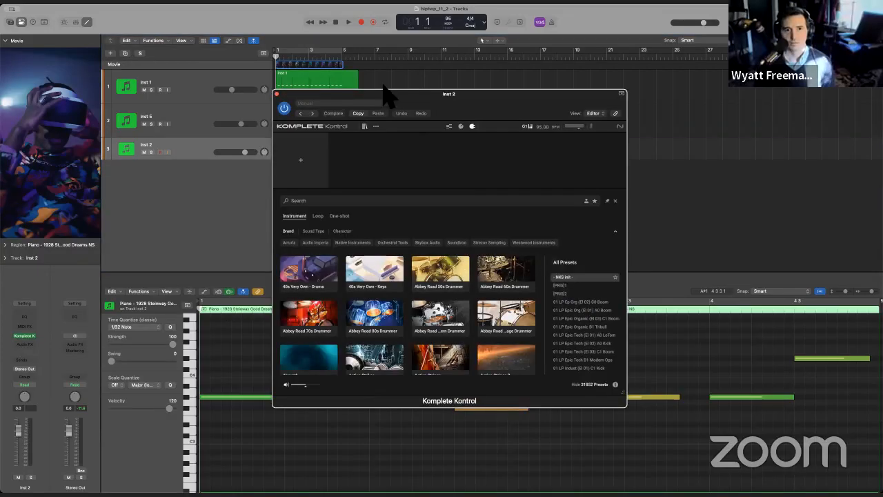
{"action": "left_click_drag", "start_coordinate": [474, 94], "coordinate": [495, 93]}
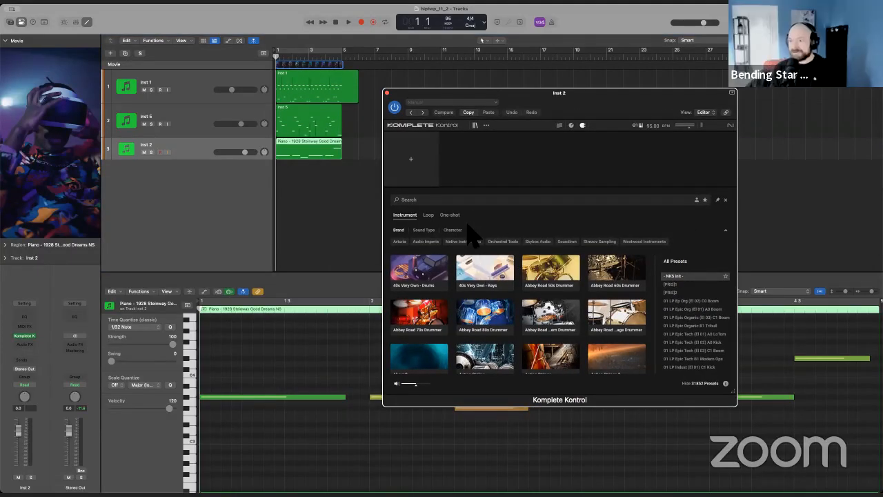
Browse the Komplete Kontrol instrument library for Inst 2 and choose Pharlight to show its presets.
{"action": "scroll", "coordinate": [483, 276], "scroll_direction": "down", "scroll_amount": 5}
{"action": "scroll", "coordinate": [469, 286], "scroll_direction": "up", "scroll_amount": 2}
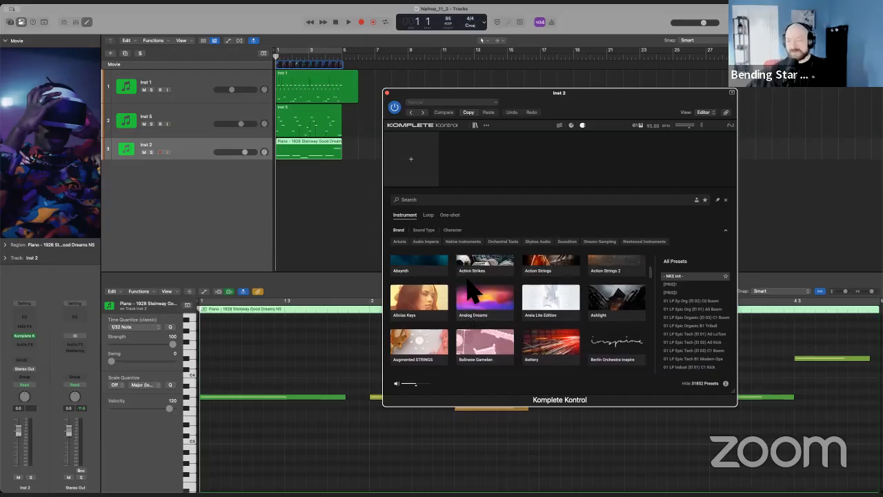
{"action": "scroll", "coordinate": [476, 288], "scroll_direction": "down", "scroll_amount": 3}
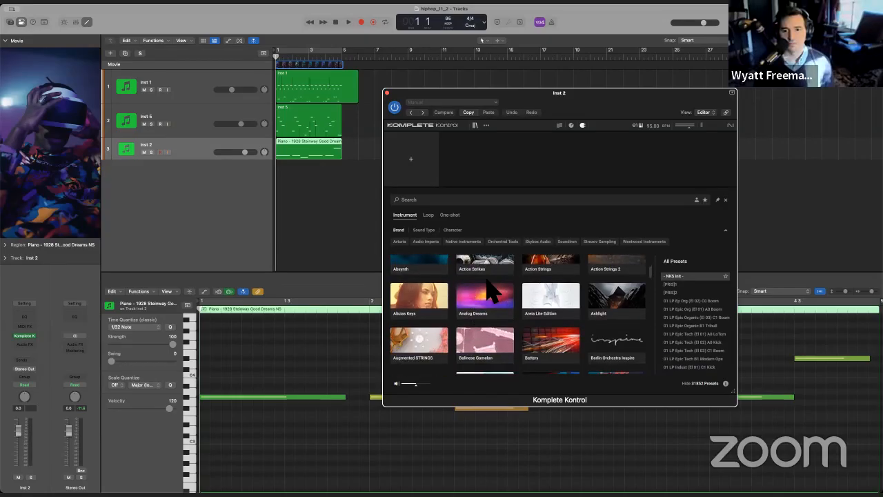
{"action": "scroll", "coordinate": [486, 288], "scroll_direction": "down", "scroll_amount": 10}
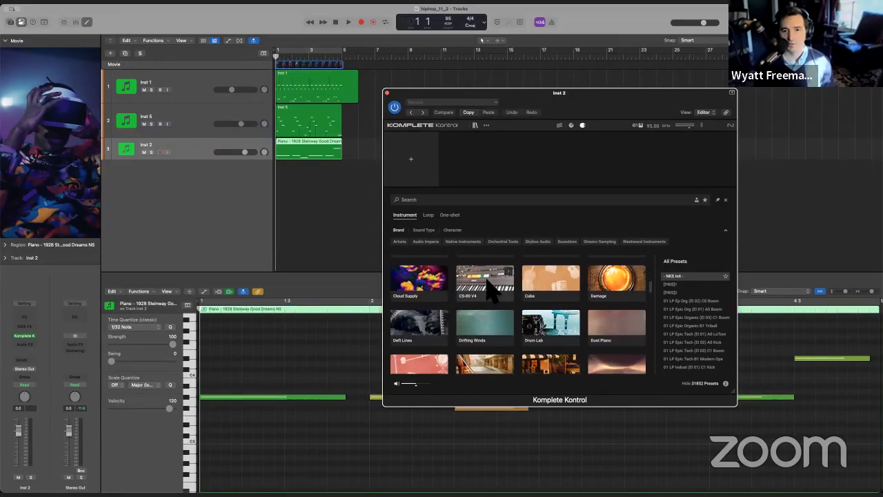
{"action": "scroll", "coordinate": [486, 290], "scroll_direction": "down", "scroll_amount": 10}
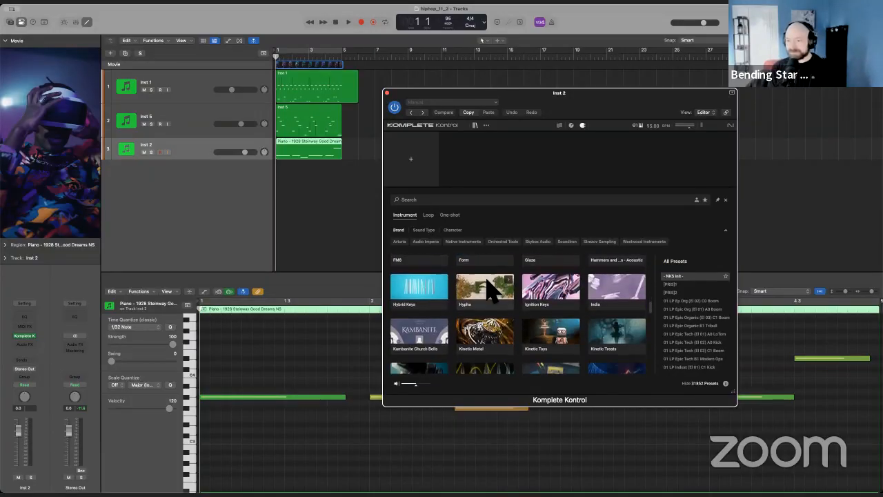
{"action": "scroll", "coordinate": [486, 288], "scroll_direction": "down", "scroll_amount": 3}
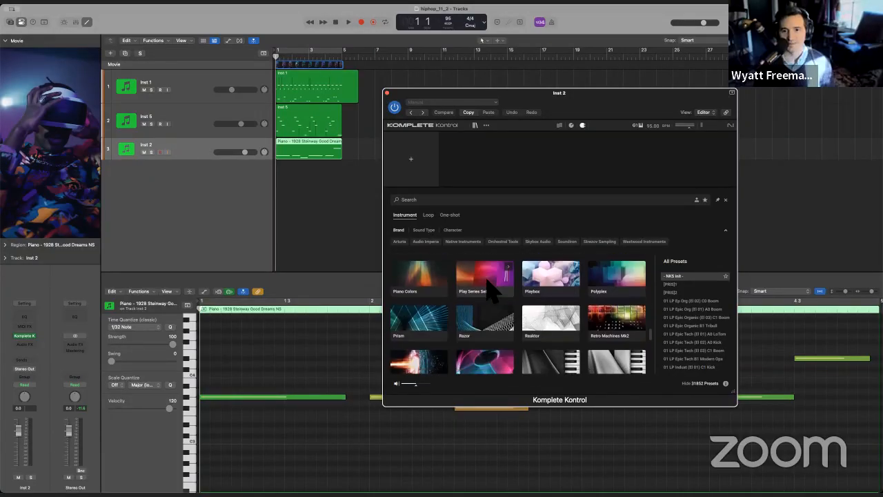
{"action": "scroll", "coordinate": [486, 288], "scroll_direction": "up", "scroll_amount": 3}
{"action": "left_click", "coordinate": [643, 278]}
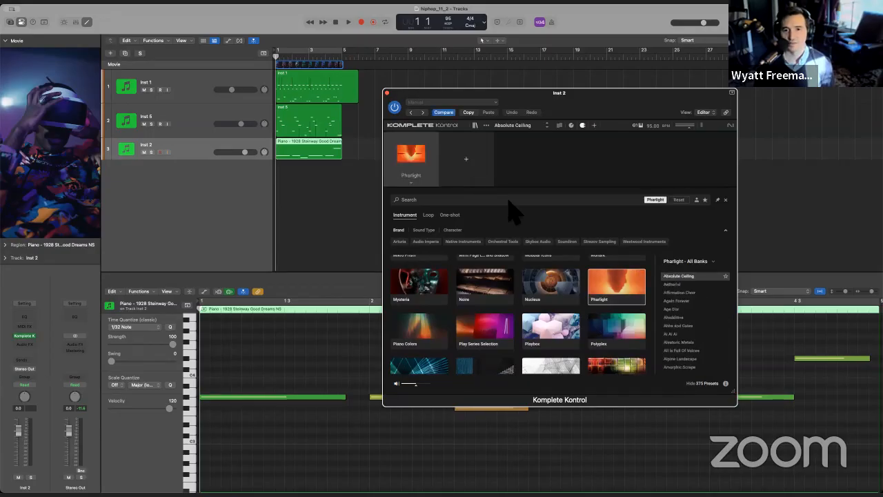
Go through the first Pharlight presets and load Age D'or on Inst 2.
{"action": "left_click", "coordinate": [678, 285]}
{"action": "left_click", "coordinate": [682, 301]}
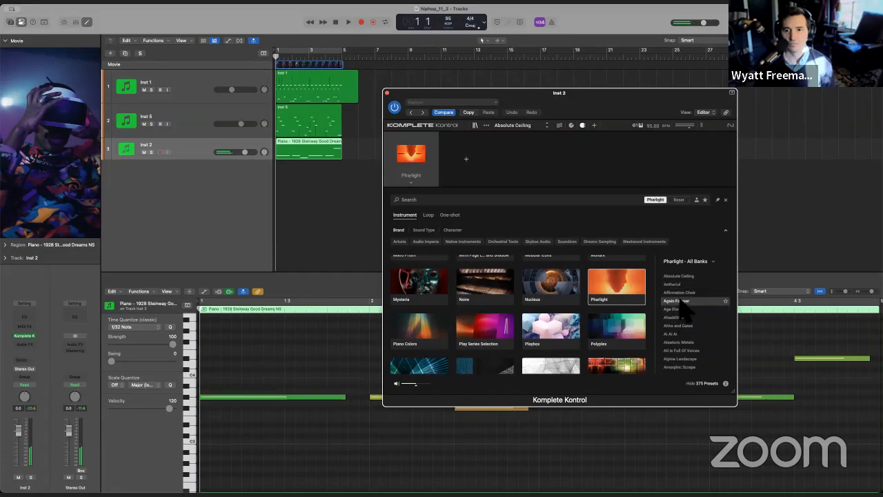
{"action": "left_click", "coordinate": [679, 310]}
{"action": "left_click", "coordinate": [683, 317]}
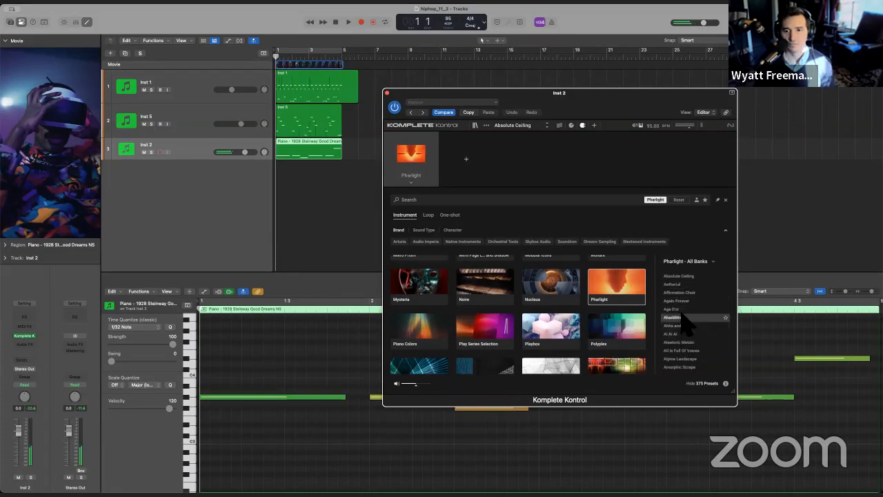
{"action": "double_click", "coordinate": [678, 310]}
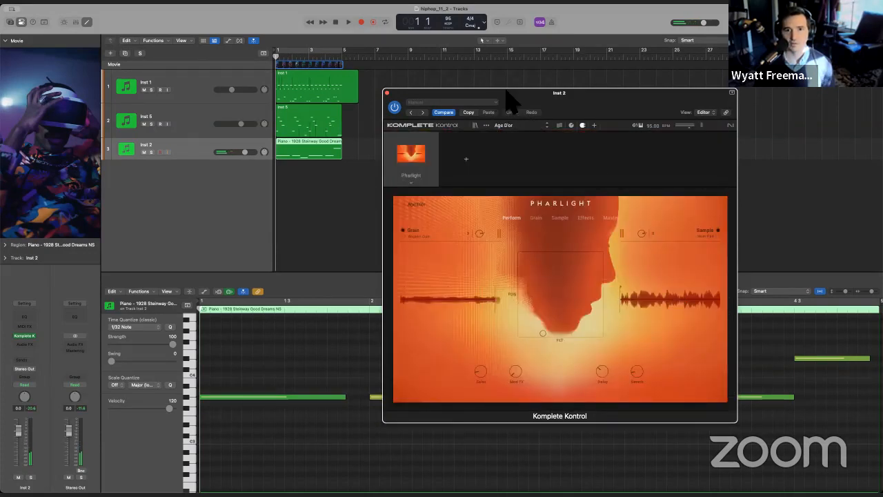
Lower the Inst 2 track volume to about -11 dB and play the cue with the Pharlight sound.
{"action": "left_click_drag", "start_coordinate": [506, 90], "coordinate": [536, 86]}
{"action": "left_click_drag", "start_coordinate": [234, 163], "coordinate": [230, 164]}
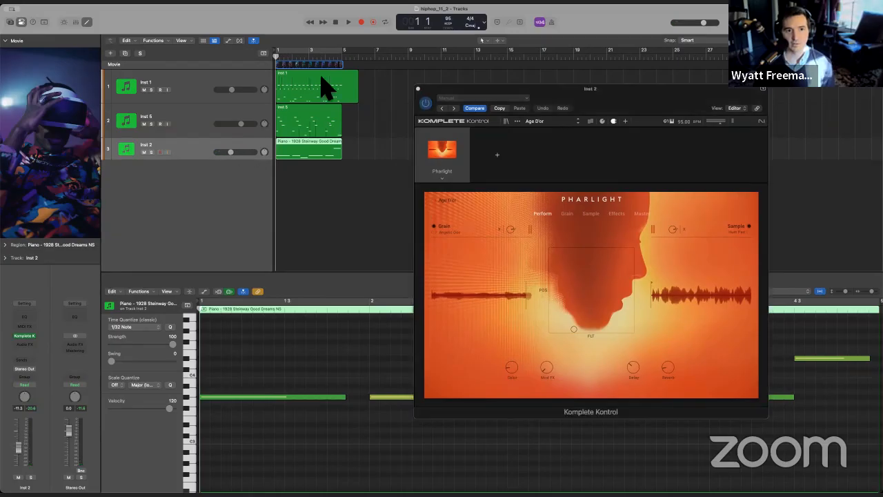
{"action": "left_click", "coordinate": [347, 22]}
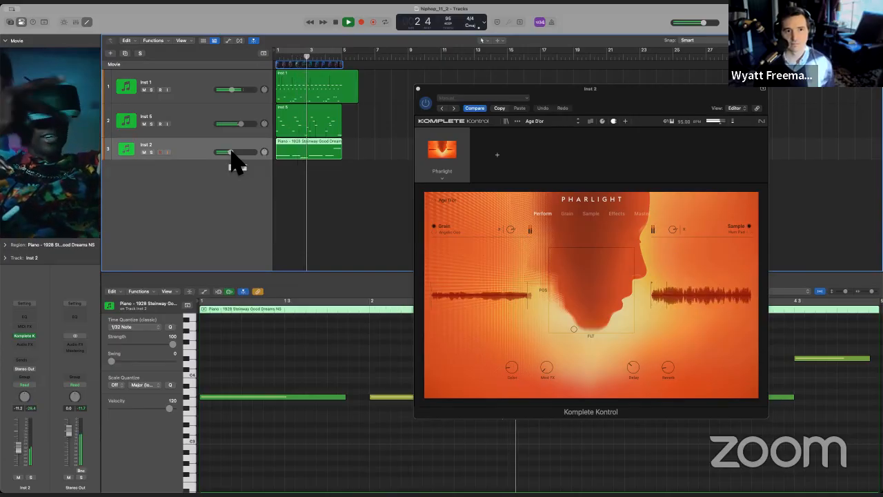
Switch Inst 2 to the next Pharlight preset, Ahadditive, and replay the cue from the start before closing the plug-in window.
{"action": "left_click", "coordinate": [578, 123]}
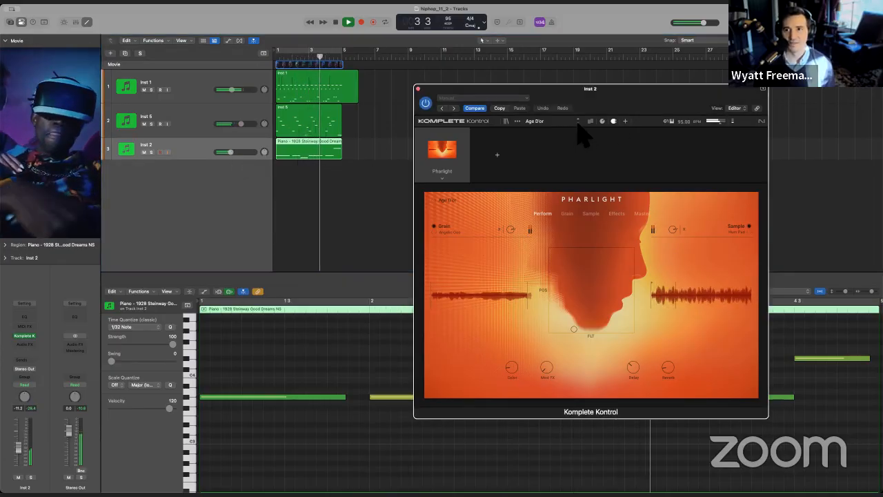
{"action": "key", "text": "space"}
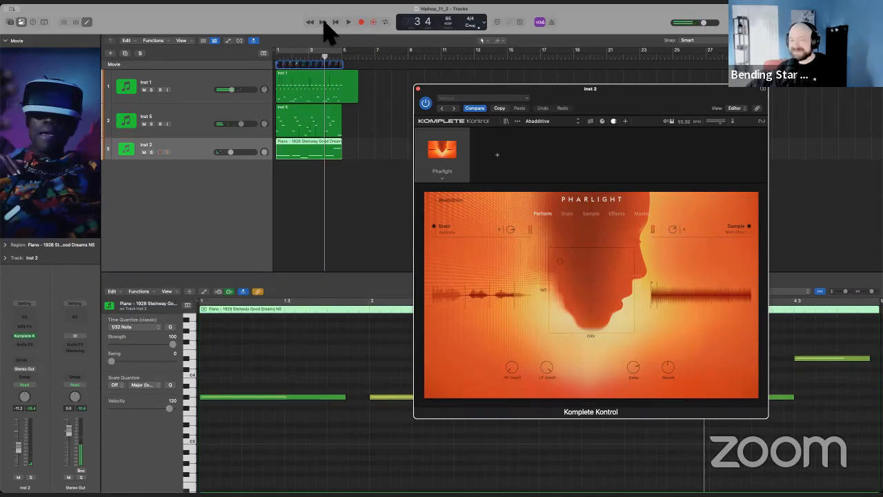
{"action": "left_click", "coordinate": [338, 22]}
{"action": "key", "text": "space"}
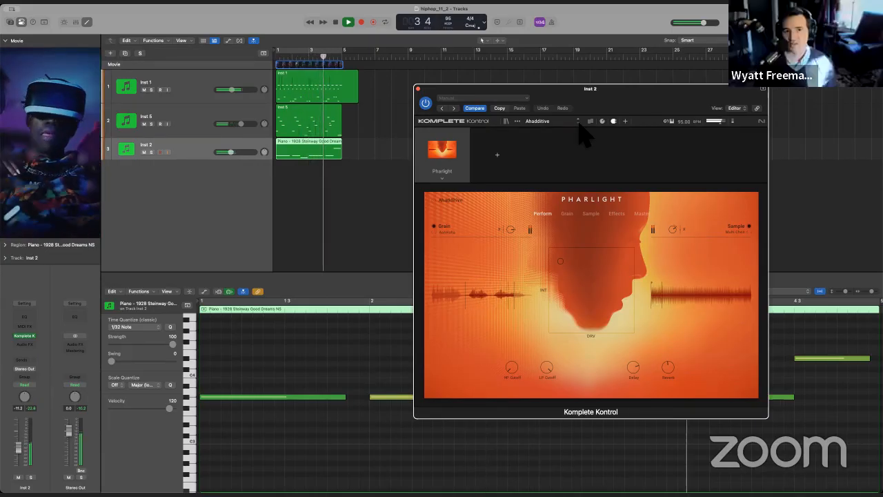
{"action": "key", "text": "space"}
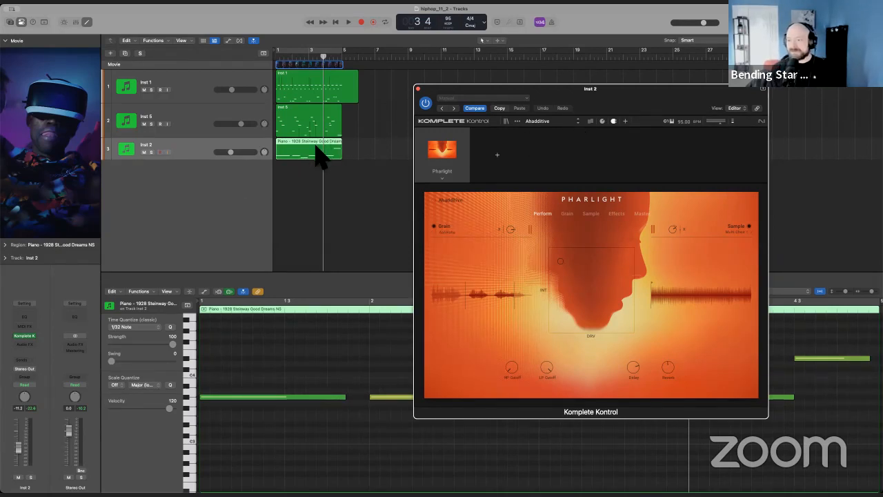
{"action": "left_click", "coordinate": [417, 89]}
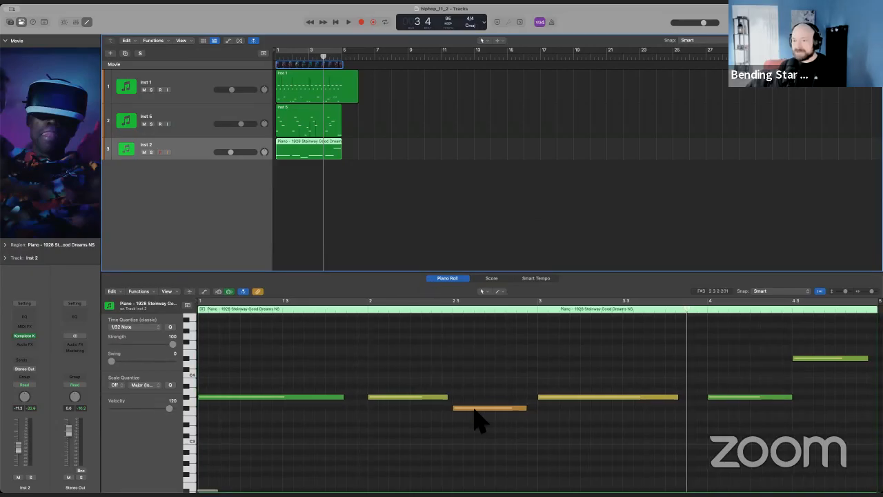
Move the Inst 2 note at bar 2 beat 3 up an octave to F#4 and replay the cue from the start.
{"action": "left_click", "coordinate": [474, 408]}
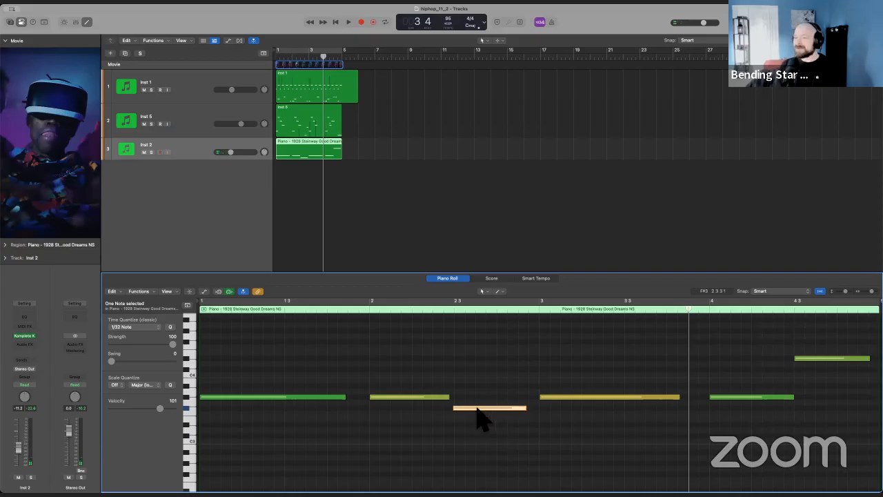
{"action": "left_click_drag", "start_coordinate": [478, 408], "coordinate": [483, 348]}
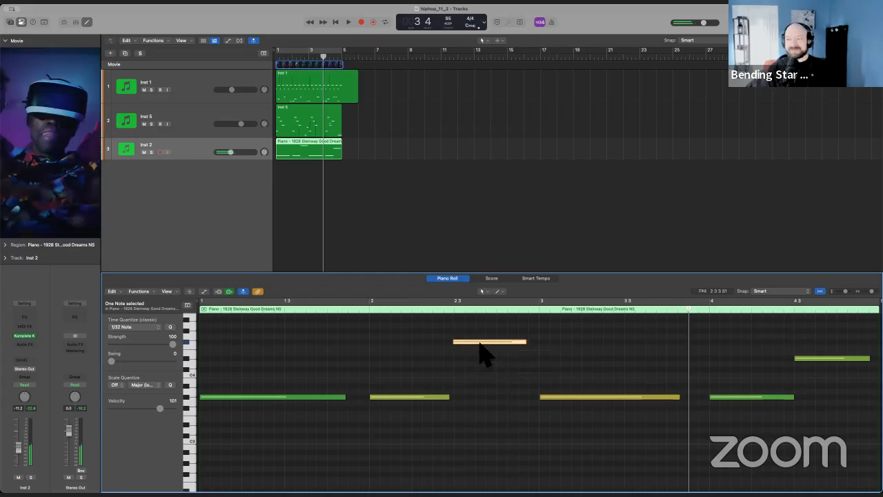
{"action": "left_click", "coordinate": [449, 359]}
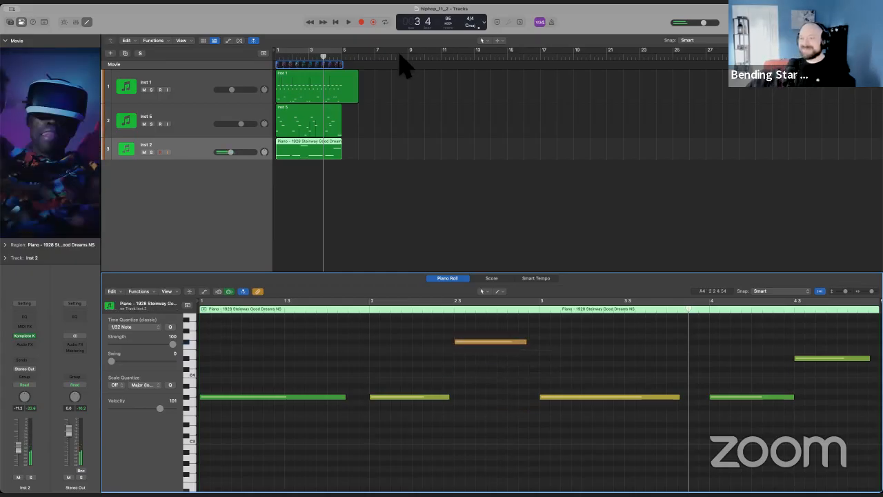
{"action": "left_click", "coordinate": [336, 21]}
{"action": "key", "text": "space"}
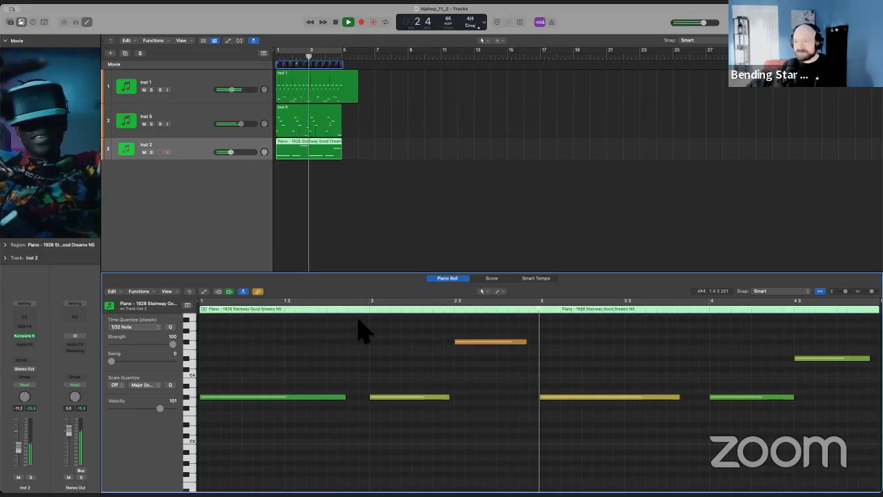
{"action": "key", "text": "space"}
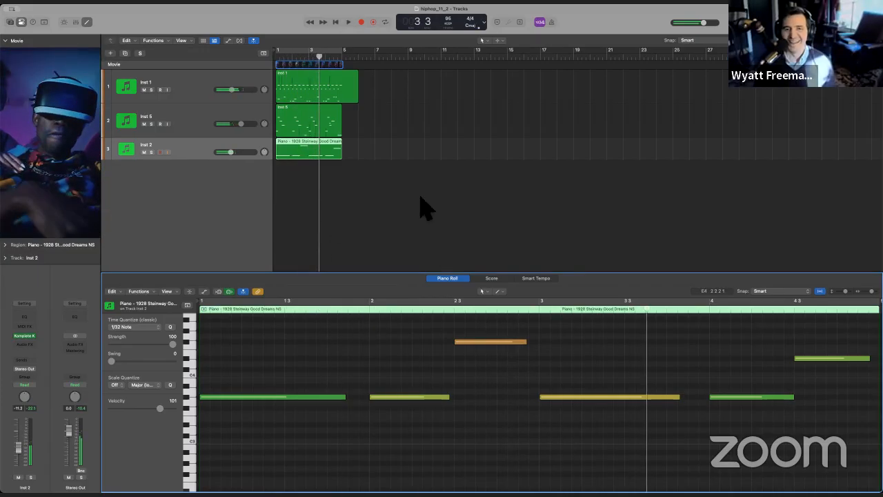
Set the F#4 note's velocity to 58 and shorten the first Inst 2 note to end at about bar 1 beat 3.
{"action": "left_click", "coordinate": [387, 135]}
{"action": "left_click", "coordinate": [335, 22]}
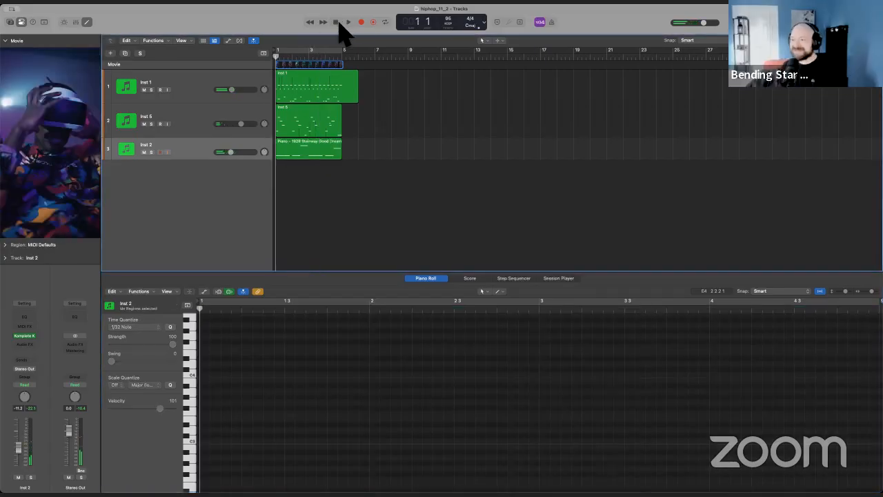
{"action": "left_click", "coordinate": [329, 152]}
{"action": "left_click", "coordinate": [498, 343]}
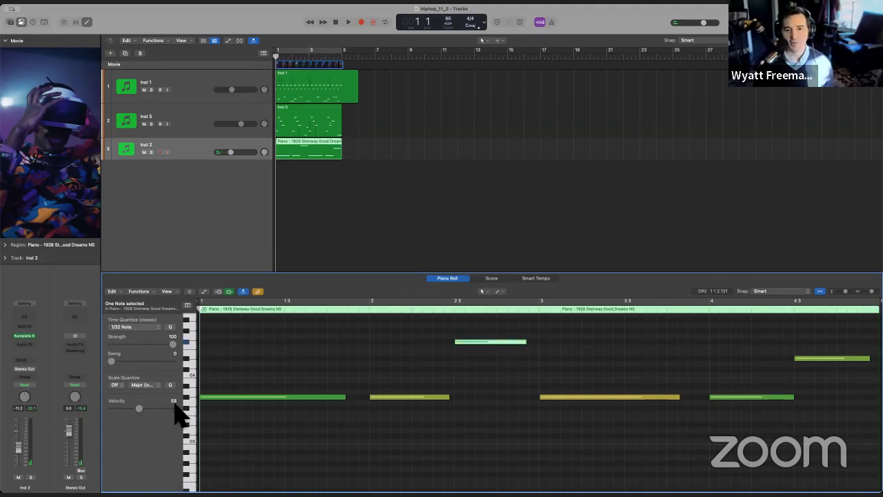
{"action": "left_click", "coordinate": [330, 353]}
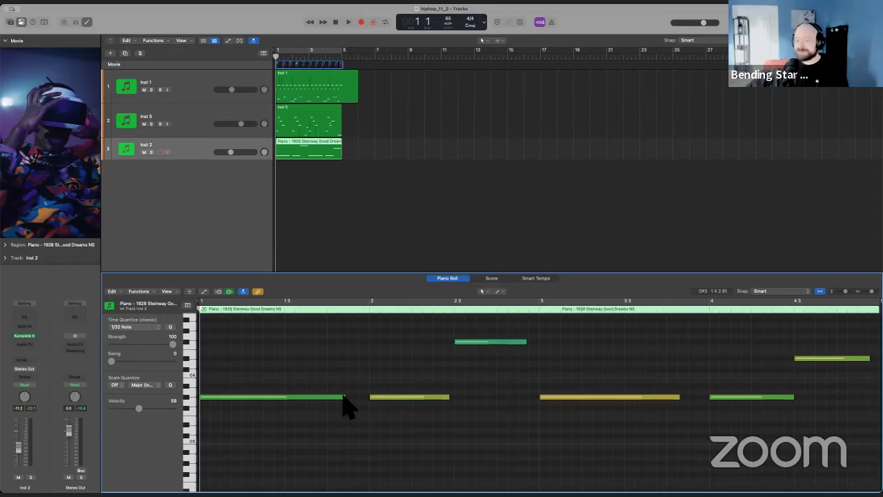
{"action": "left_click_drag", "start_coordinate": [357, 404], "coordinate": [293, 423]}
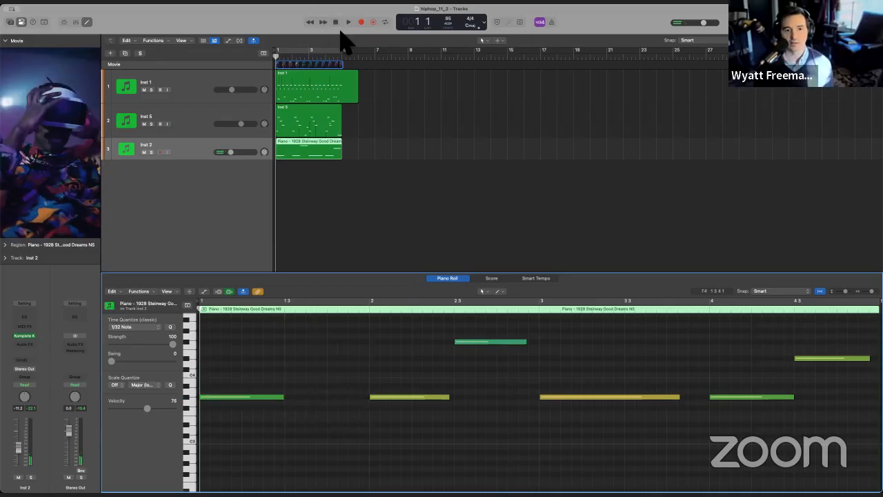
Play the cue, raise the Inst 2 track volume slightly during playback and return the playhead to the start.
{"action": "key", "text": "space"}
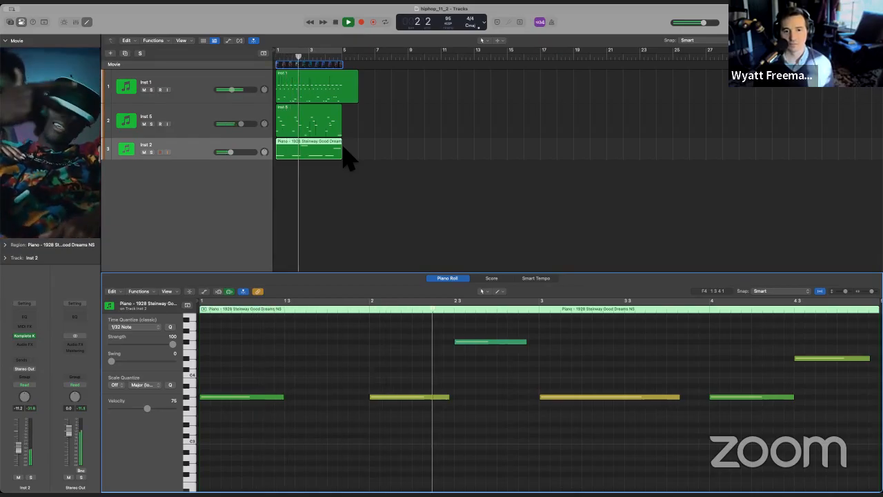
{"action": "left_click", "coordinate": [247, 162]}
{"action": "left_click_drag", "start_coordinate": [240, 155], "coordinate": [253, 156]}
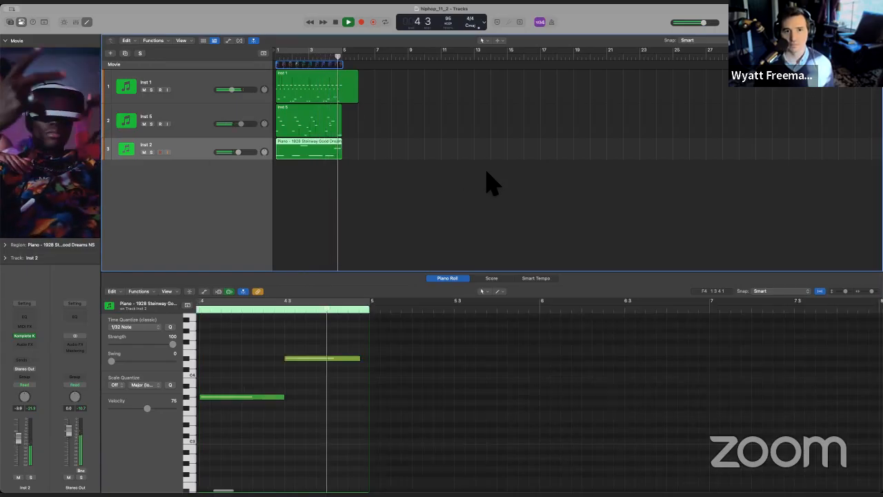
{"action": "left_click", "coordinate": [337, 21]}
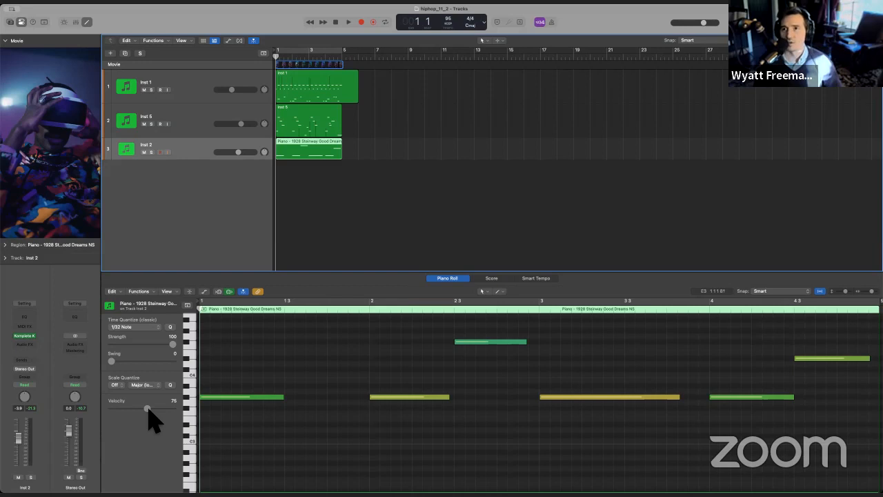
{"action": "left_click", "coordinate": [349, 363]}
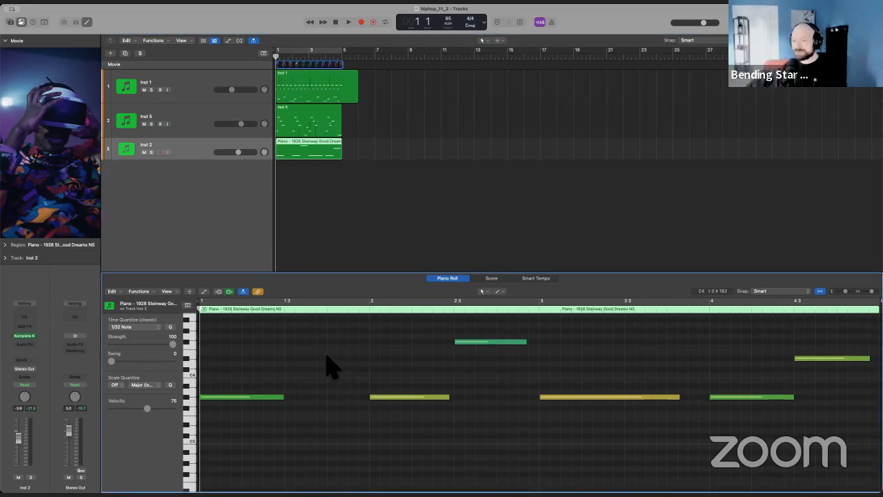
Switch to the hiphoptrackcd project, move the floating movie window clear of the track regions and play the cue from the start.
{"action": "left_click", "coordinate": [224, 212]}
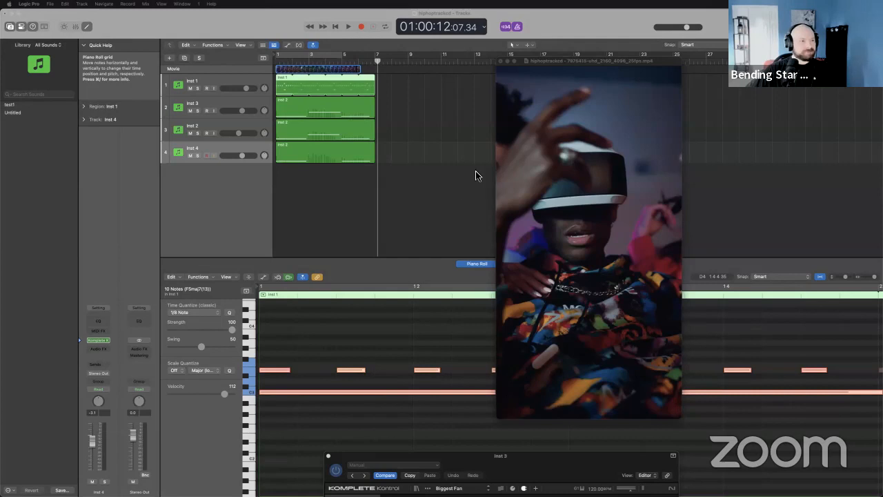
{"action": "left_click_drag", "start_coordinate": [562, 62], "coordinate": [453, 53]}
{"action": "left_click", "coordinate": [334, 27]}
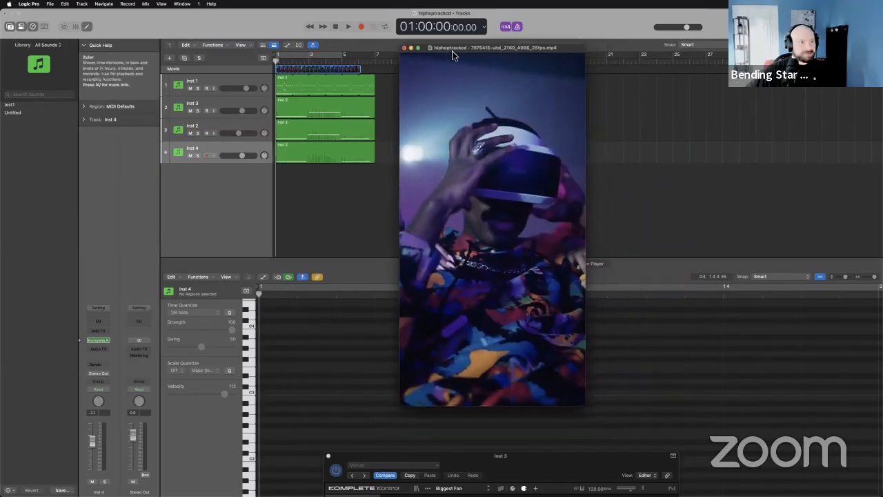
{"action": "left_click", "coordinate": [350, 26]}
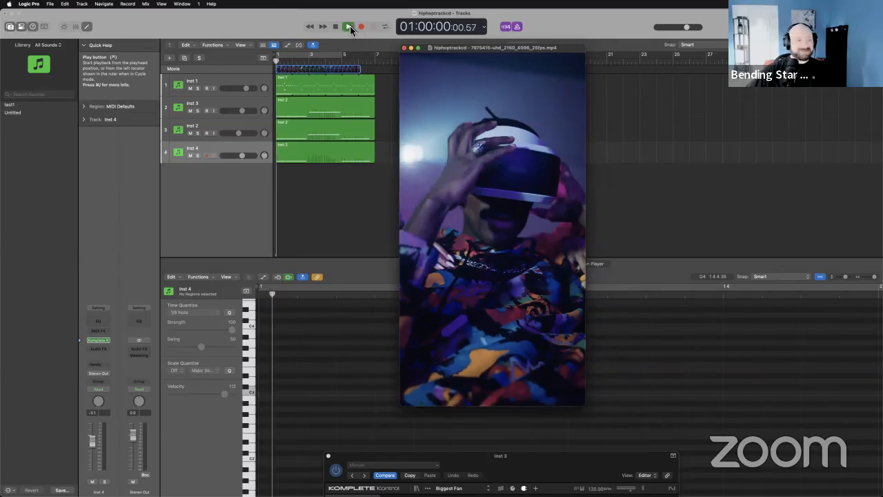
{"action": "left_click", "coordinate": [336, 27]}
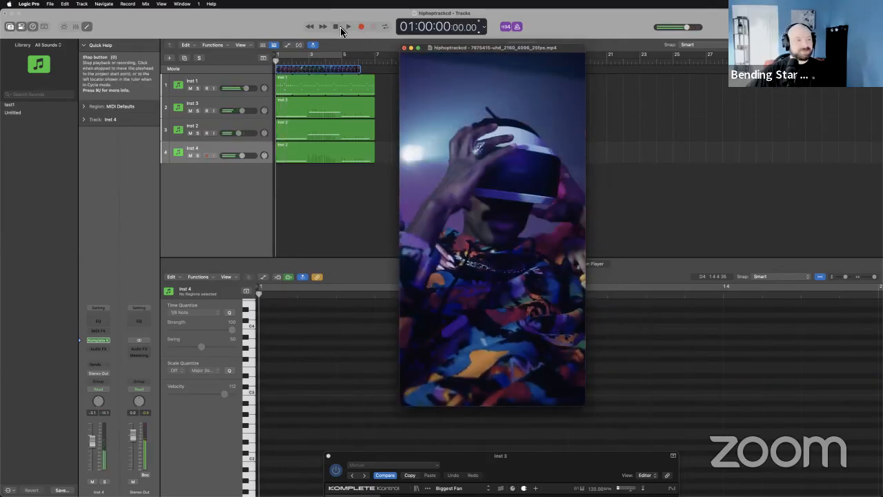
{"action": "left_click", "coordinate": [349, 27]}
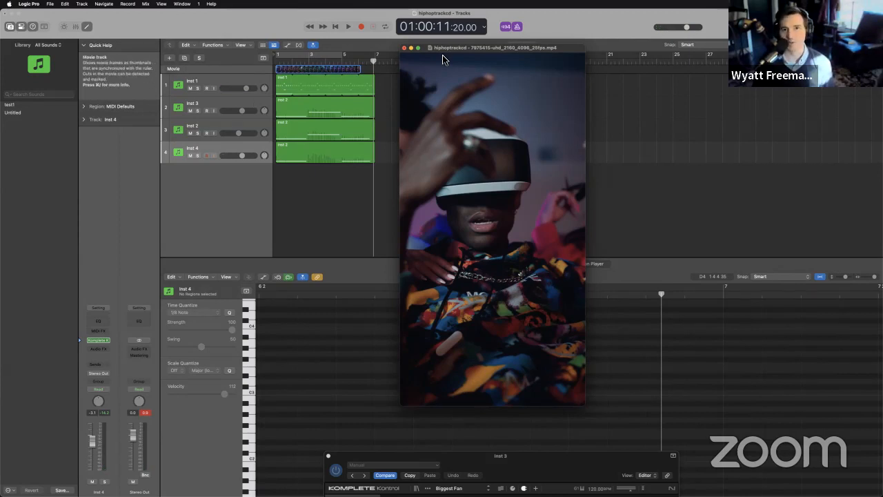
Open Inst 1's Komplete Kontrol instrument with the Playbox Drums Drip preset and position its window clear of the track regions.
{"action": "left_click_drag", "start_coordinate": [444, 59], "coordinate": [499, 77]}
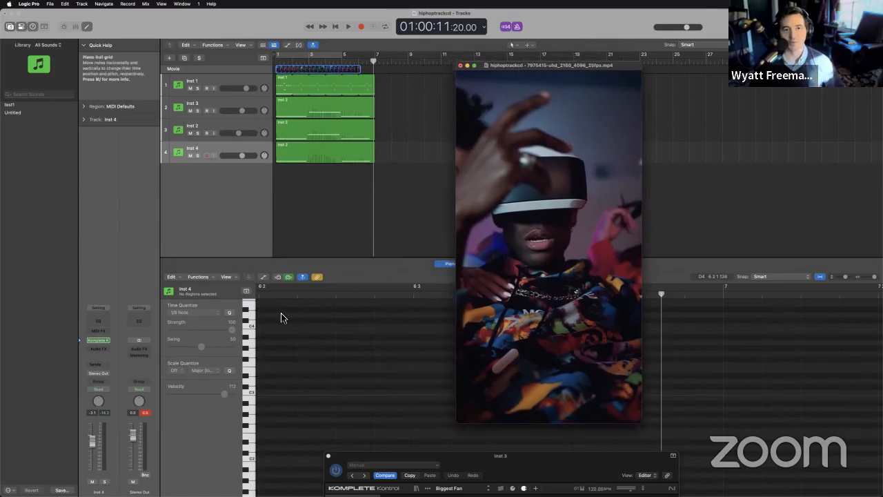
{"action": "left_click", "coordinate": [252, 81]}
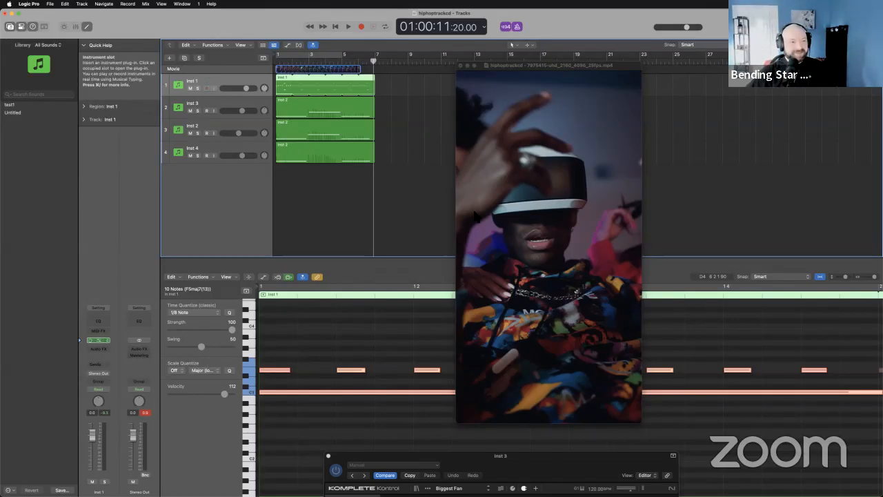
{"action": "left_click", "coordinate": [98, 340]}
{"action": "left_click_drag", "start_coordinate": [467, 98], "coordinate": [587, 57]}
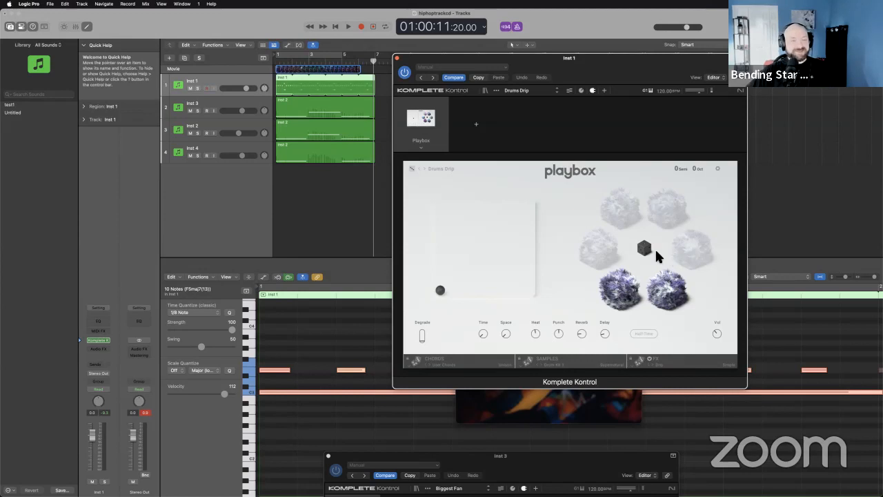
{"action": "left_click_drag", "start_coordinate": [542, 61], "coordinate": [616, 86]}
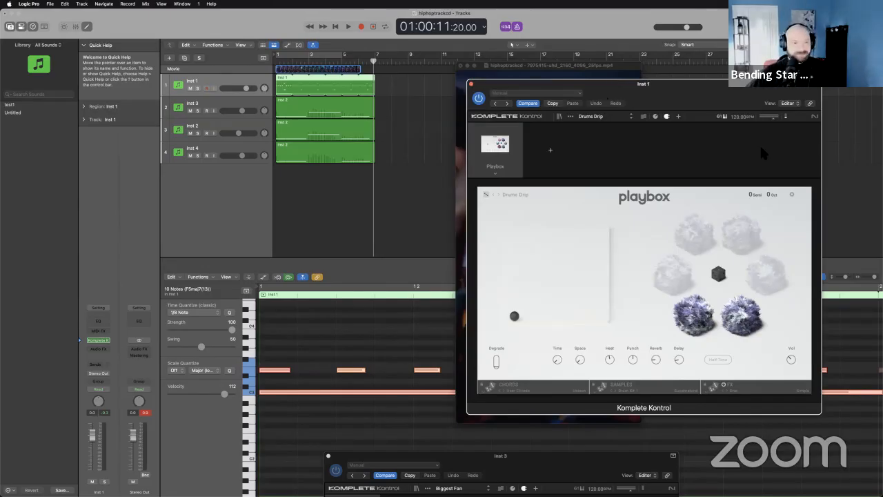
{"action": "left_click_drag", "start_coordinate": [668, 88], "coordinate": [633, 98]}
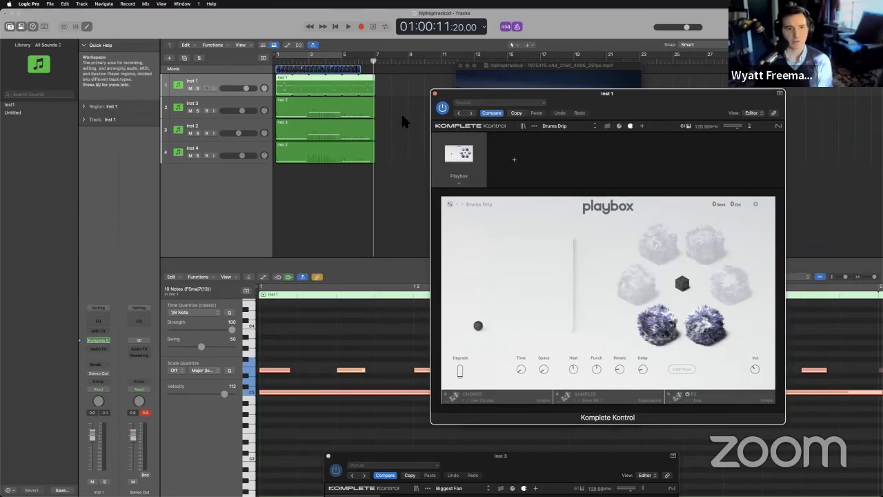
Open Inst 4's Komplete Kontrol instrument to show the Picked Nylon Milonga preset and close its window.
{"action": "left_click", "coordinate": [235, 107]}
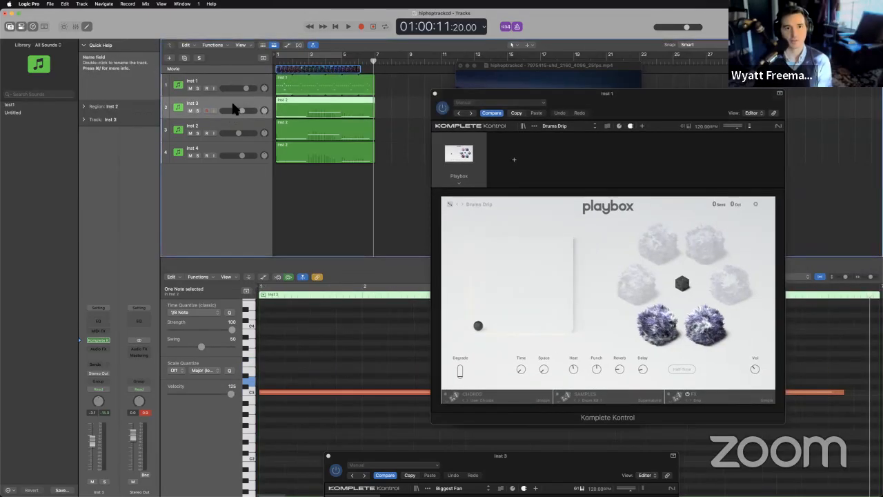
{"action": "left_click", "coordinate": [231, 148]}
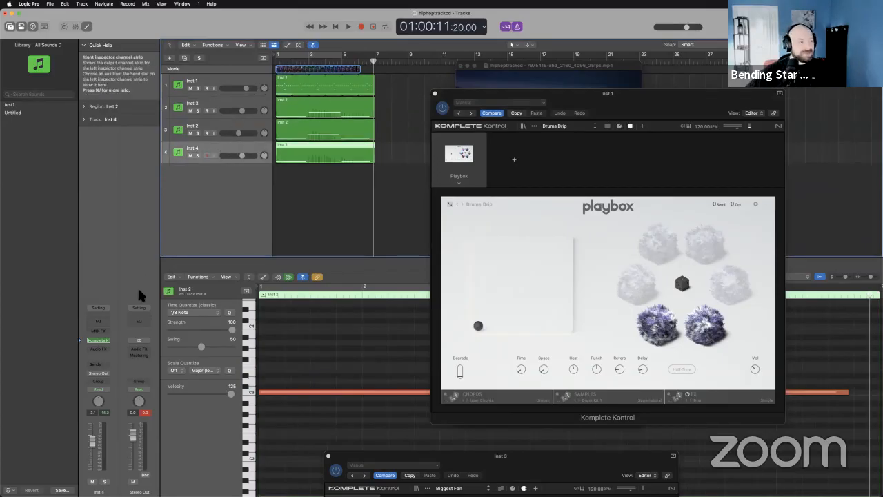
{"action": "left_click", "coordinate": [102, 345]}
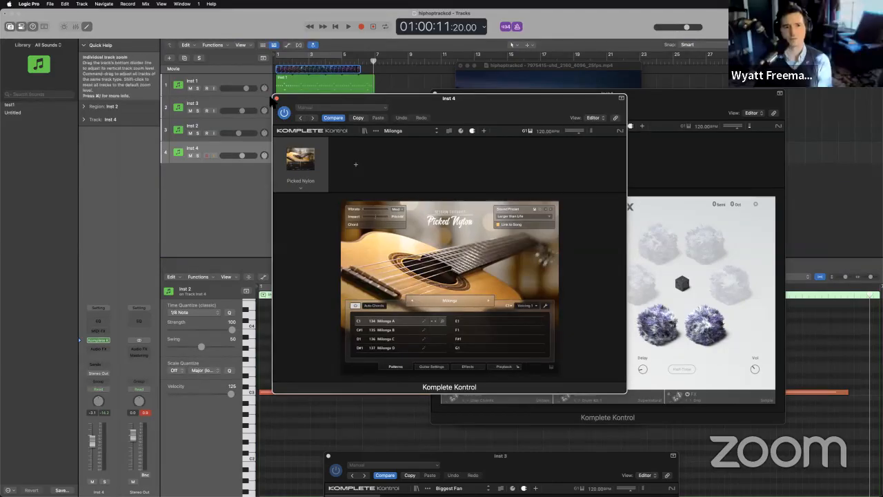
{"action": "left_click", "coordinate": [277, 98]}
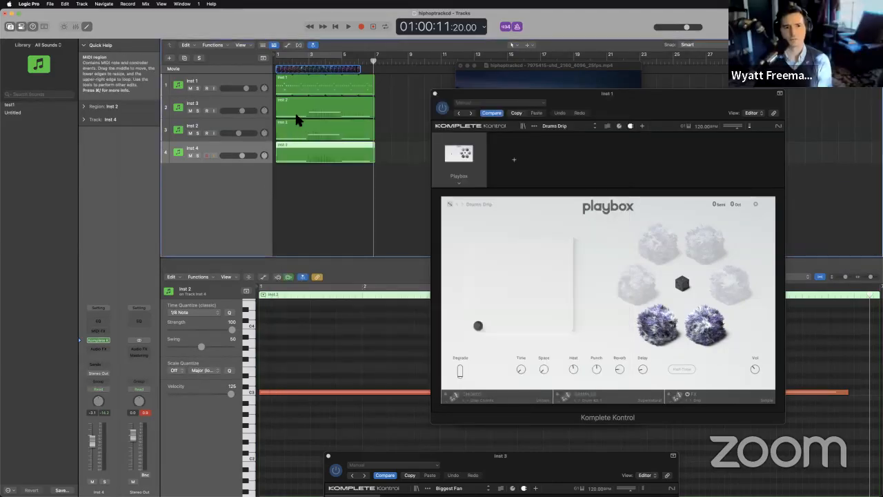
Solo Inst 4 and play it, turn off the metronome, replay from the start and unsolo the track.
{"action": "left_click", "coordinate": [198, 153]}
{"action": "left_click", "coordinate": [338, 63]}
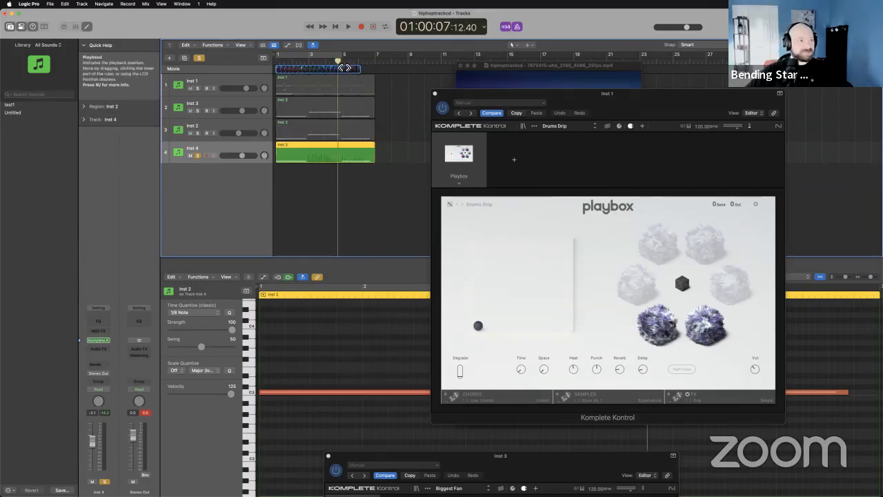
{"action": "key", "text": "space"}
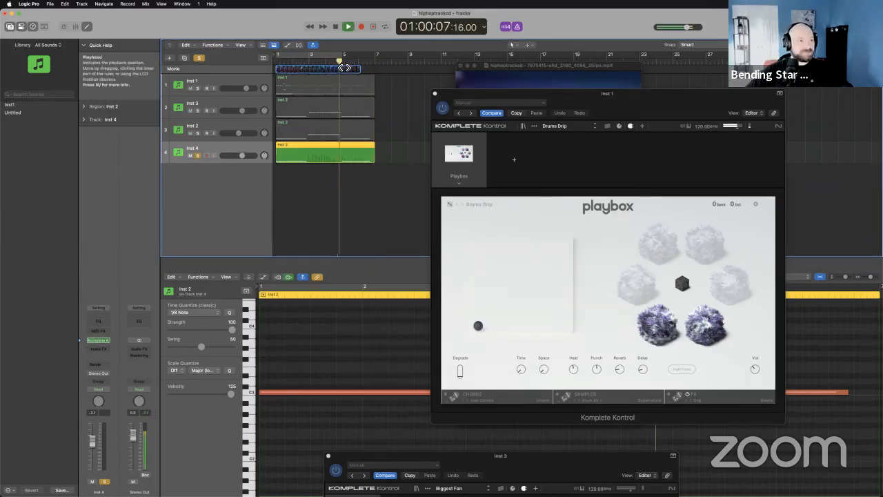
{"action": "left_click", "coordinate": [518, 27]}
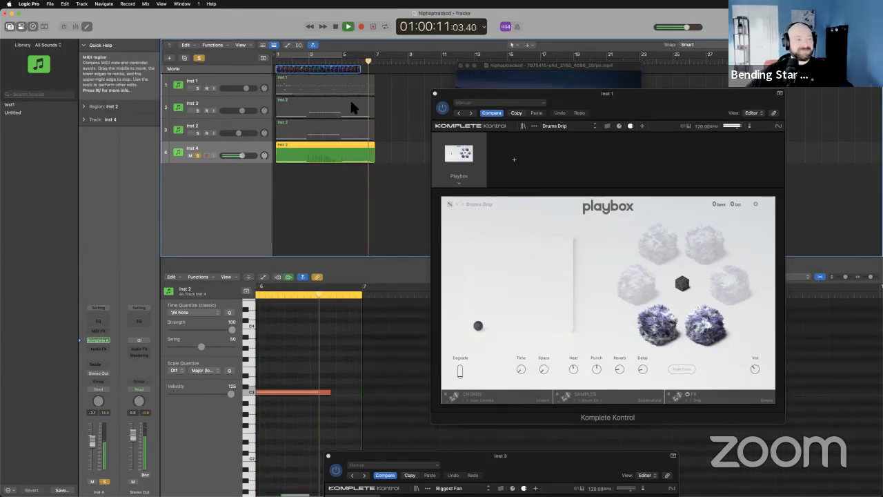
{"action": "left_click", "coordinate": [335, 26]}
{"action": "key", "text": "space"}
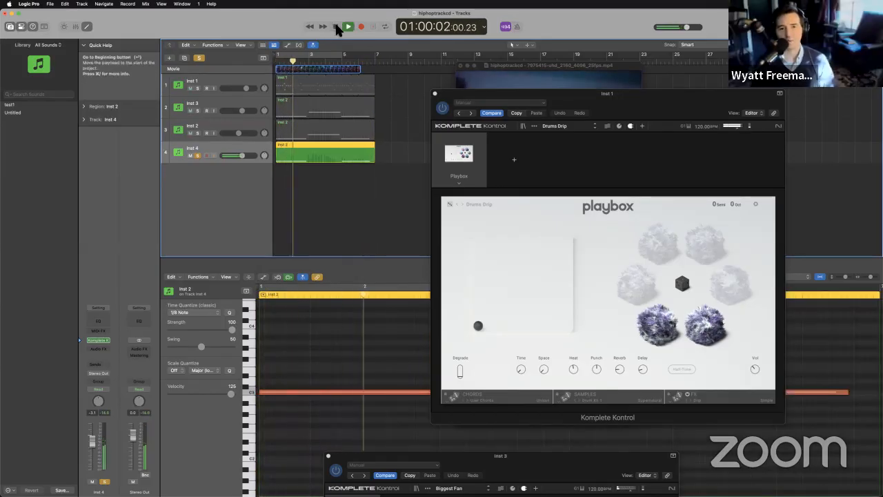
{"action": "left_click", "coordinate": [335, 27]}
{"action": "left_click", "coordinate": [198, 155]}
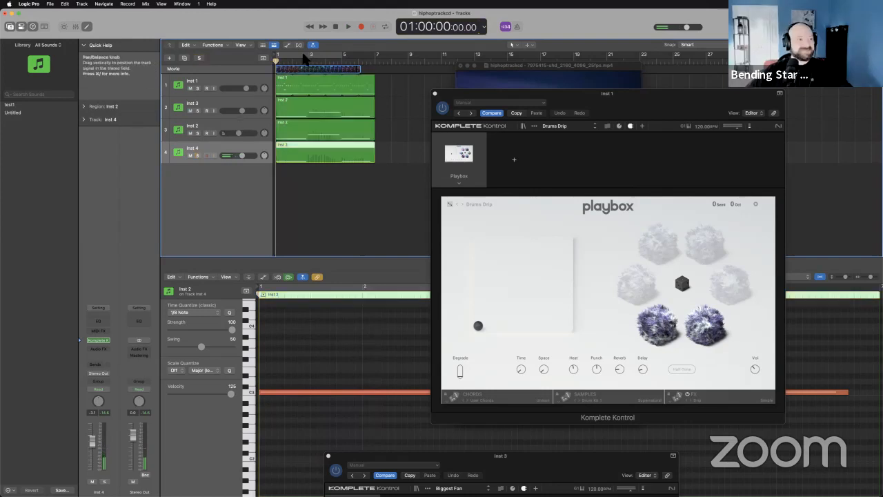
Play the full mix from the start, stop partway through and check the notes in the Inst 2 track's region.
{"action": "key", "text": "space"}
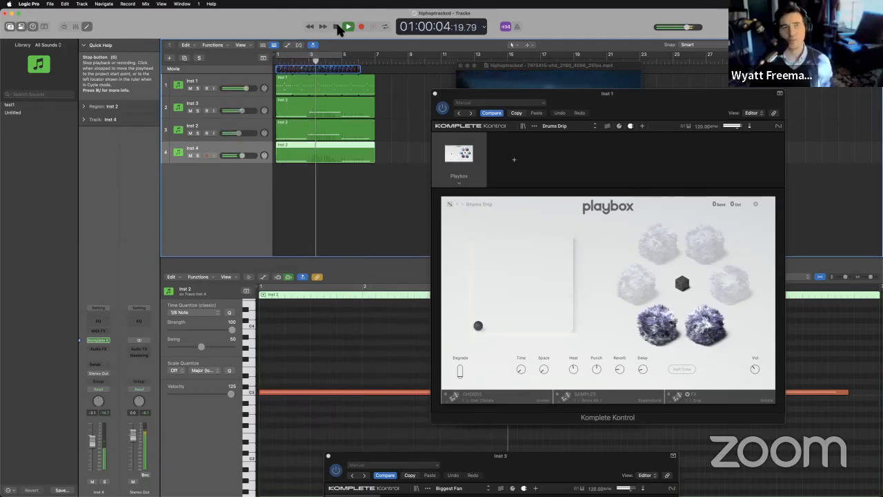
{"action": "left_click", "coordinate": [336, 26]}
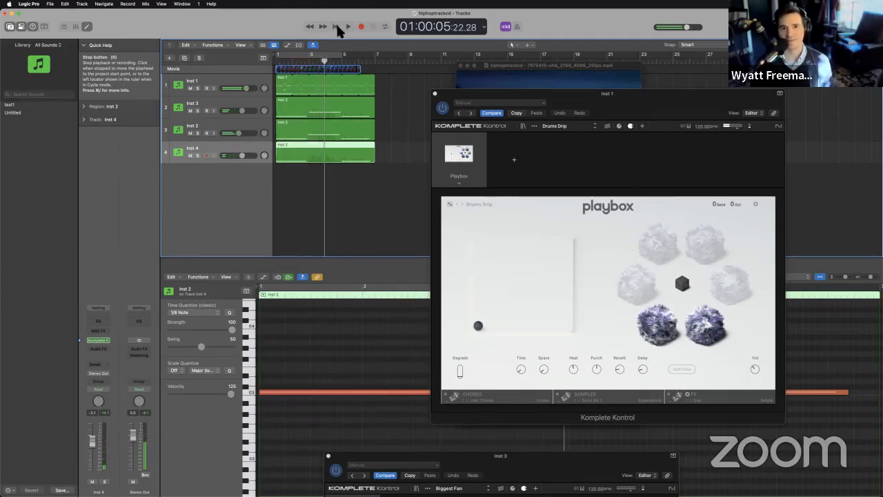
{"action": "left_click", "coordinate": [368, 174]}
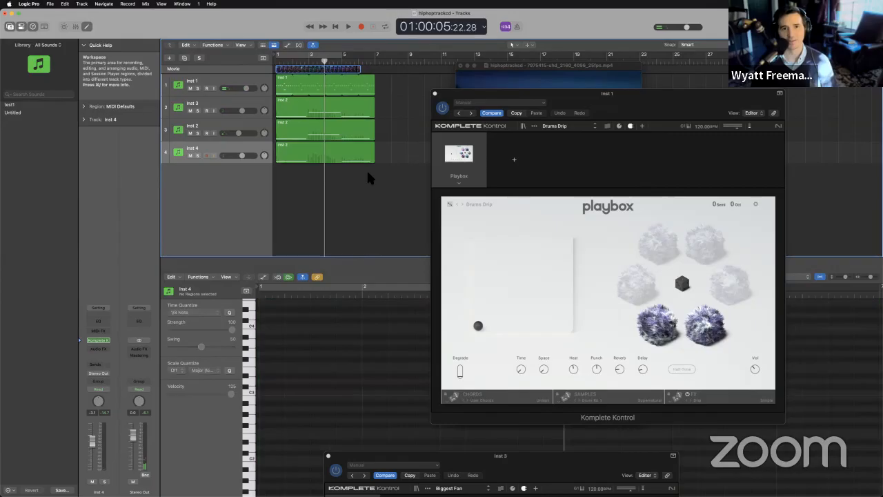
{"action": "left_click", "coordinate": [320, 128]}
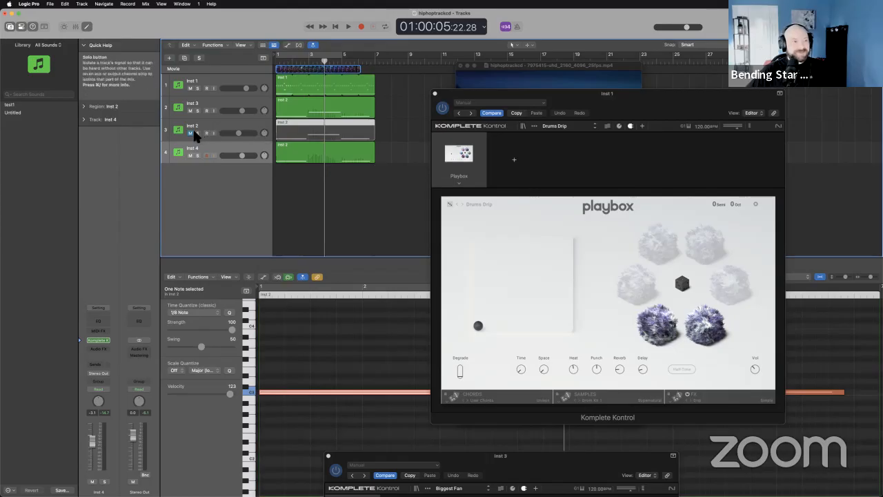
{"action": "left_click", "coordinate": [405, 208]}
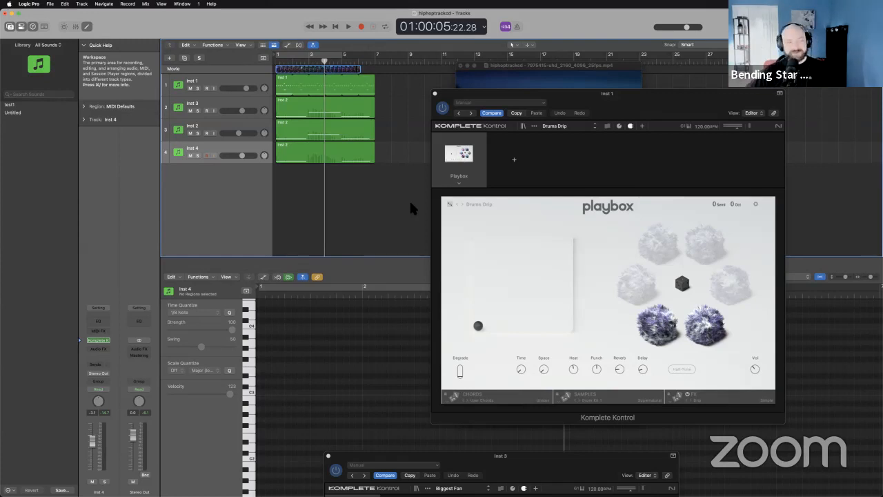
Examine the semitone and octave transposition options in Inst 1's Playbox instrument without changing them, and close the plug-in window.
{"action": "left_click", "coordinate": [238, 84]}
{"action": "left_click", "coordinate": [99, 340]}
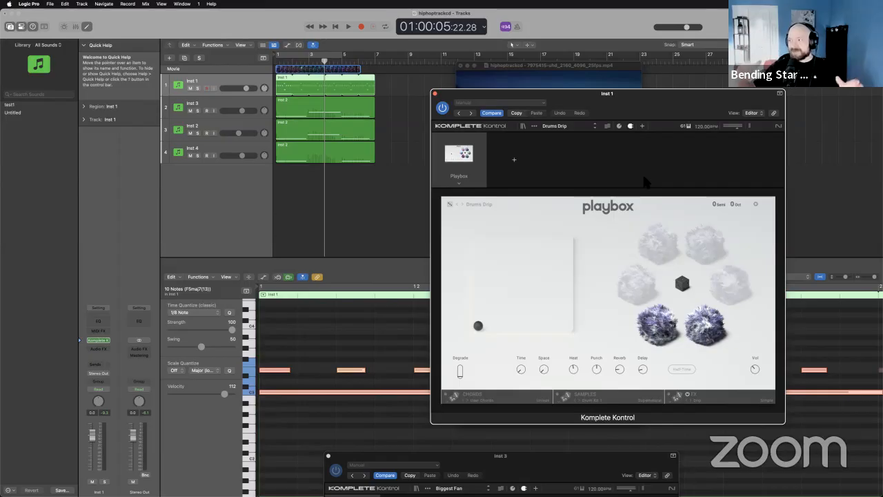
{"action": "left_click", "coordinate": [715, 205]}
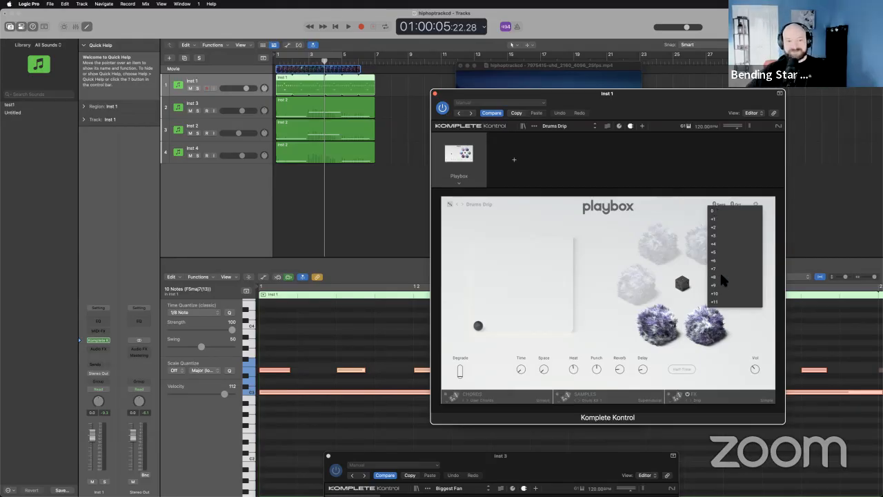
{"action": "left_click", "coordinate": [704, 201]}
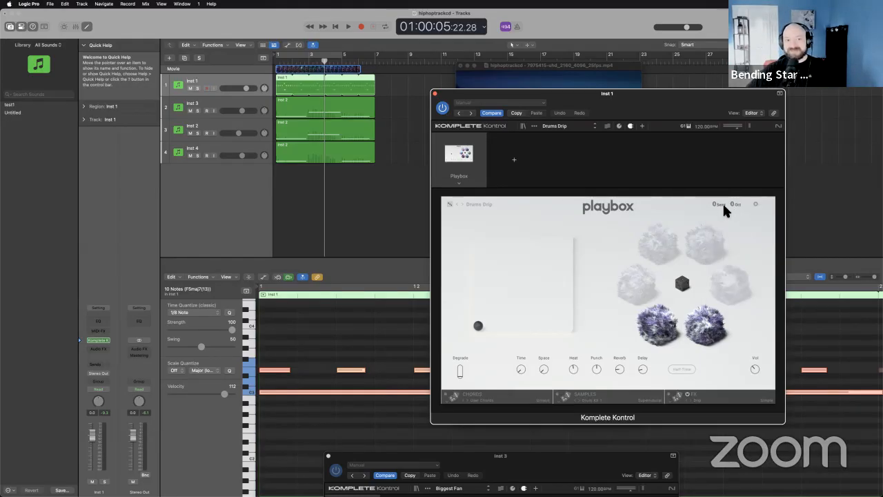
{"action": "left_click", "coordinate": [731, 205]}
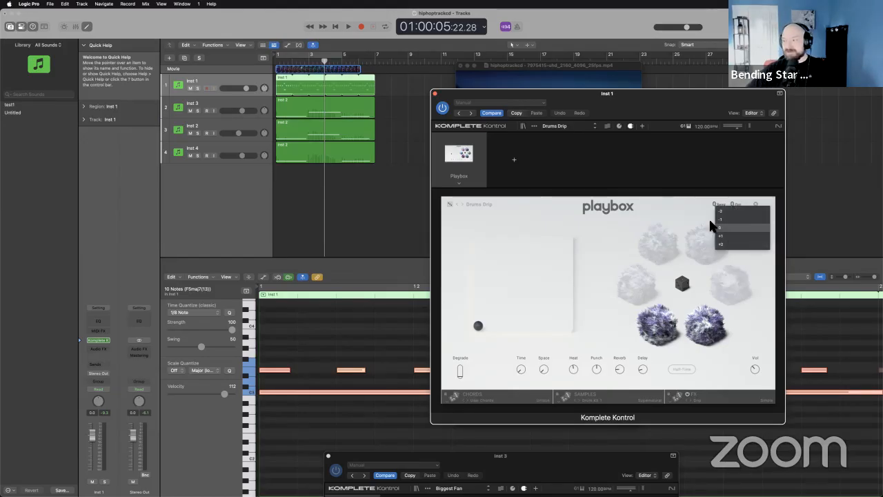
{"action": "left_click", "coordinate": [679, 227]}
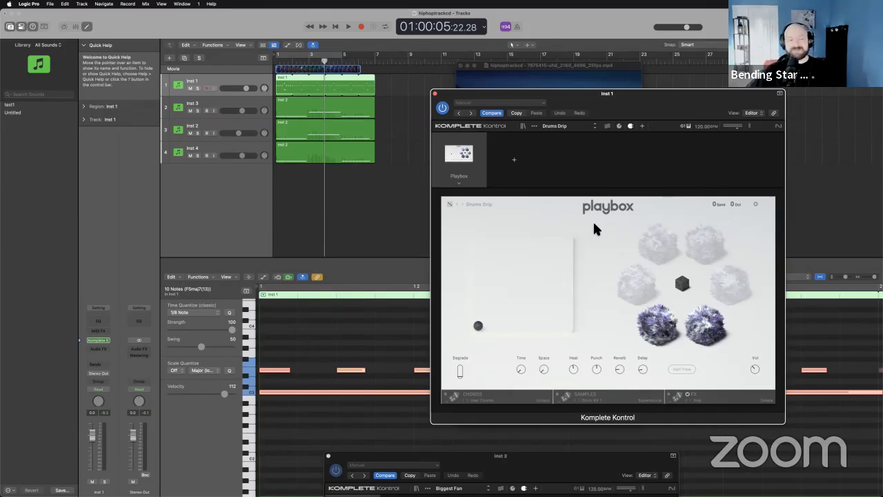
{"action": "left_click", "coordinate": [434, 93]}
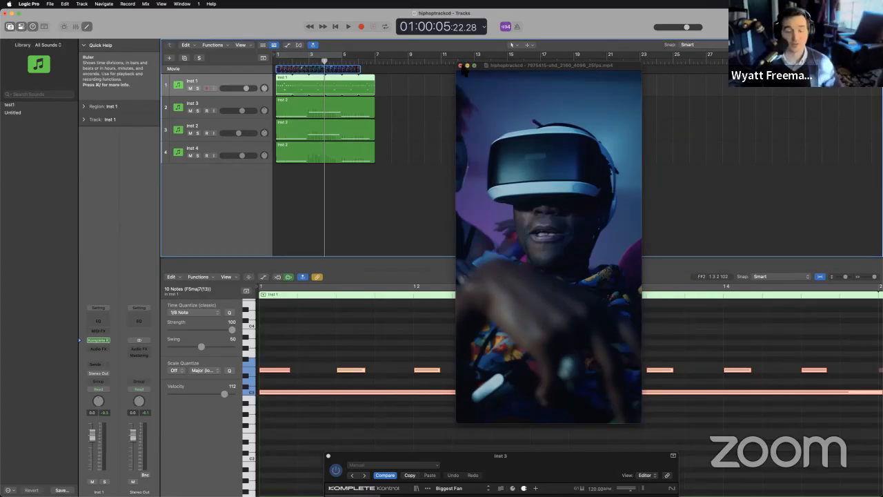
Close the floating movie window and bring Inst 3's Komplete Kontrol window with the Biggest Fan preset up into view.
{"action": "left_click", "coordinate": [460, 65]}
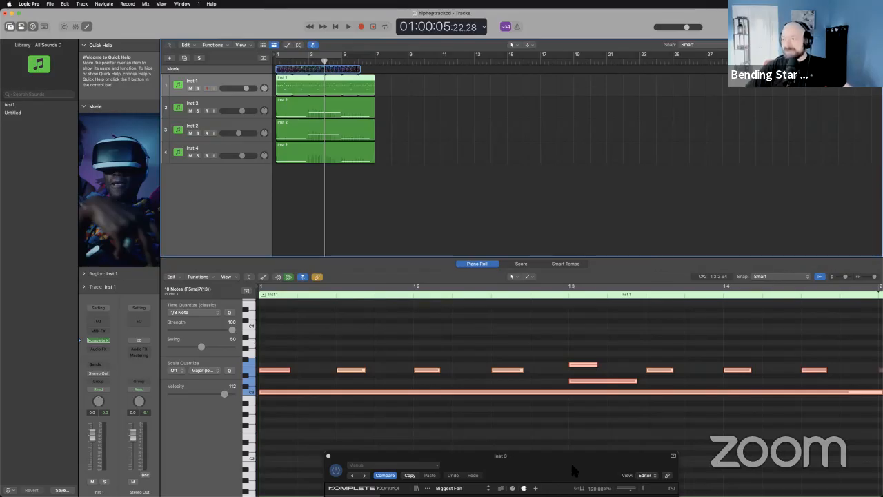
{"action": "left_click_drag", "start_coordinate": [571, 461], "coordinate": [644, 159]}
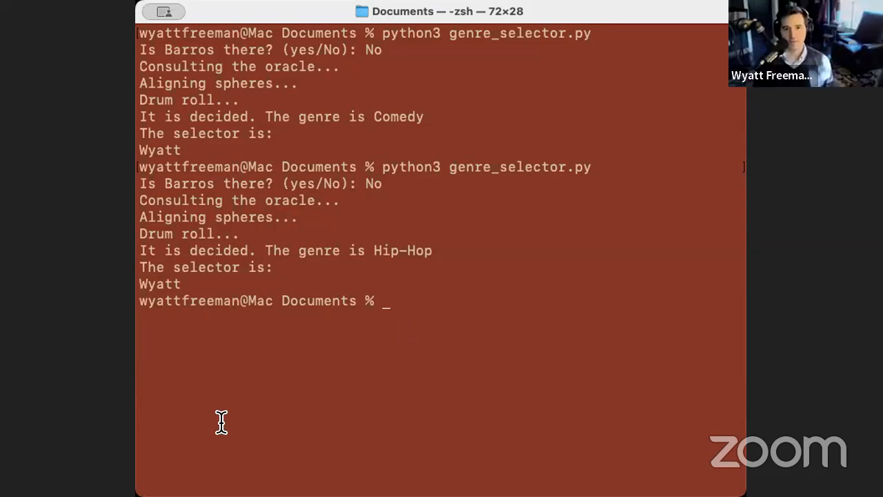
Switch to Terminal and rerun the last command, python3 genre_selector.py.
{"action": "key", "text": "Up"}
{"action": "key", "text": "Return"}
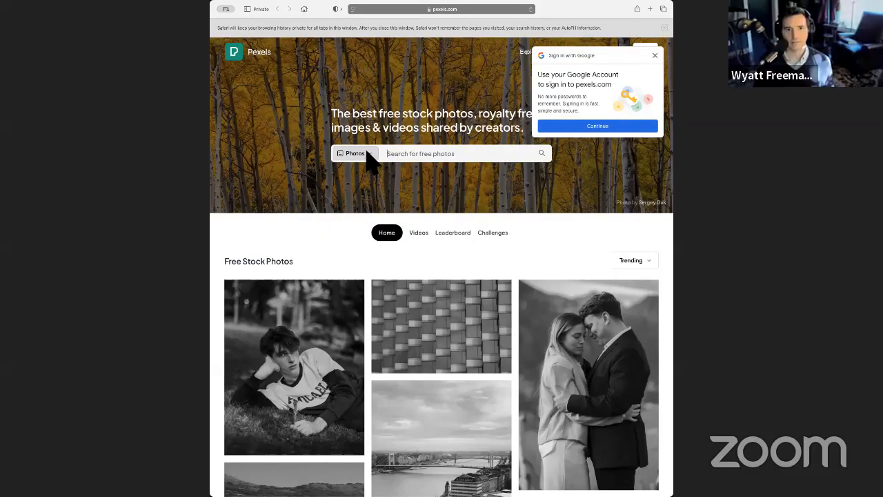
Switch to the Pexels site in Safari and set its search type to Videos.
{"action": "left_click", "coordinate": [368, 154]}
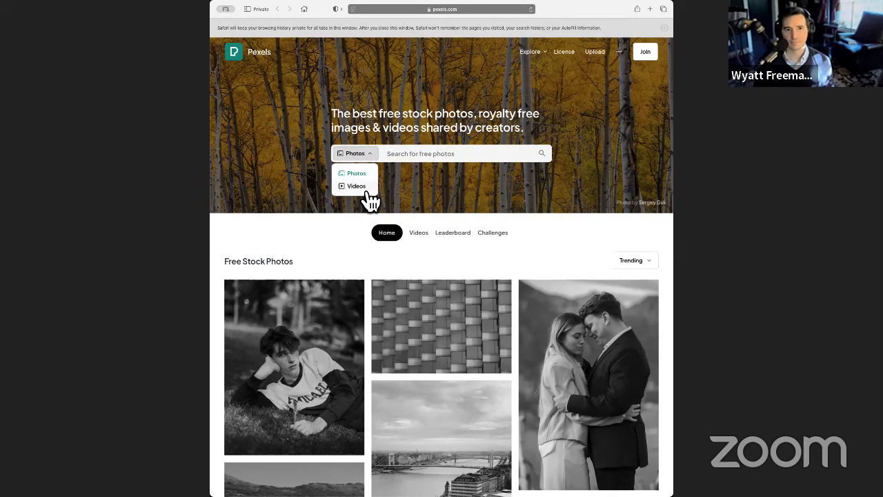
{"action": "left_click", "coordinate": [365, 186]}
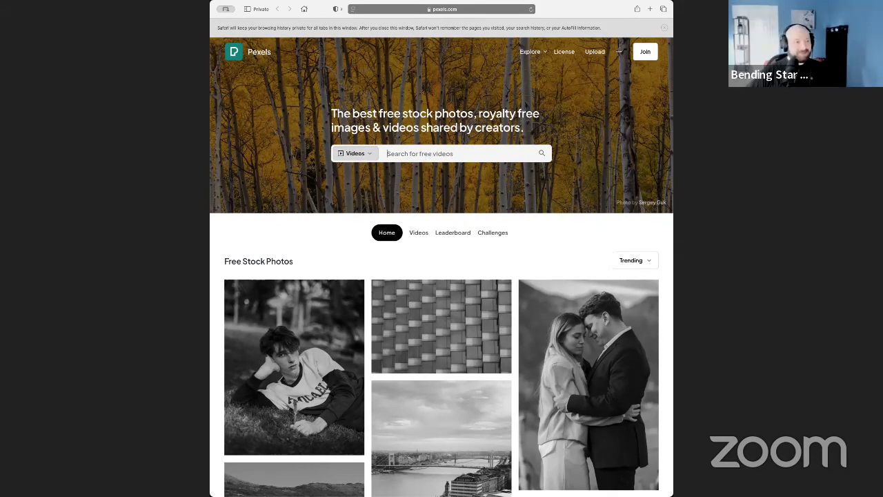
Search the video library for "western" and look over the first rows of clips.
{"action": "type", "text": "western"}
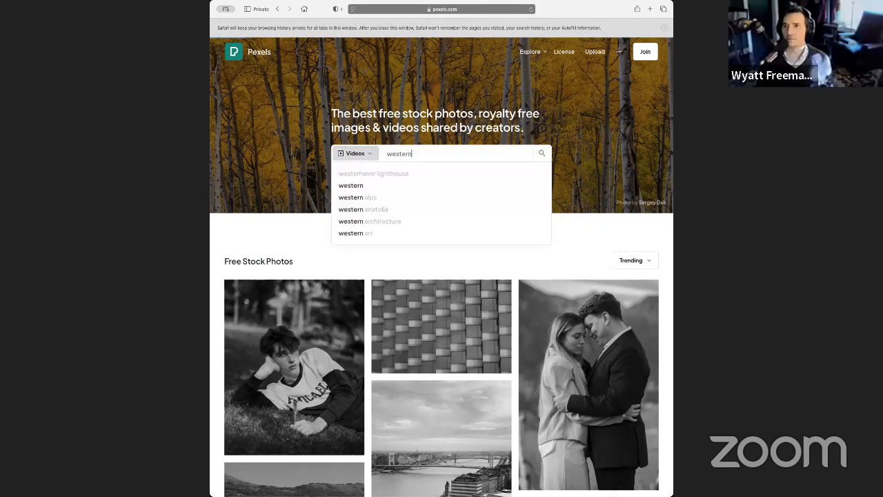
{"action": "key", "text": "Return"}
{"action": "scroll", "coordinate": [331, 228], "scroll_direction": "down", "scroll_amount": 1}
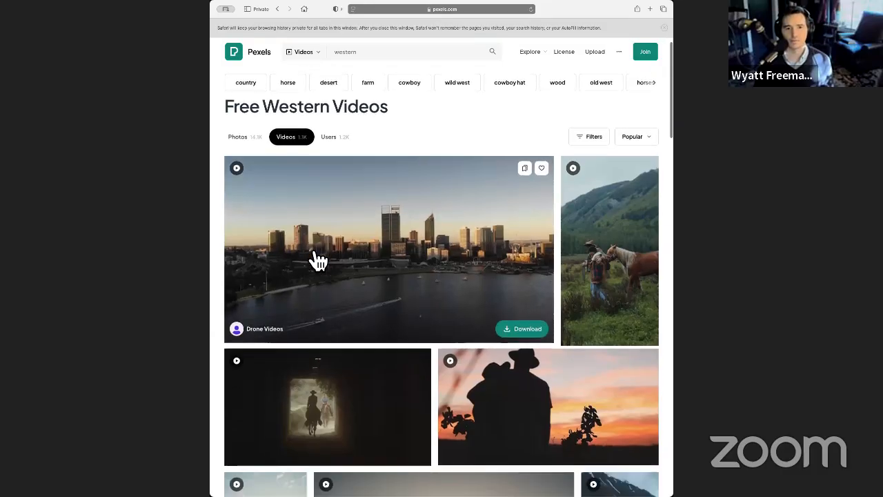
{"action": "scroll", "coordinate": [317, 260], "scroll_direction": "down", "scroll_amount": 5}
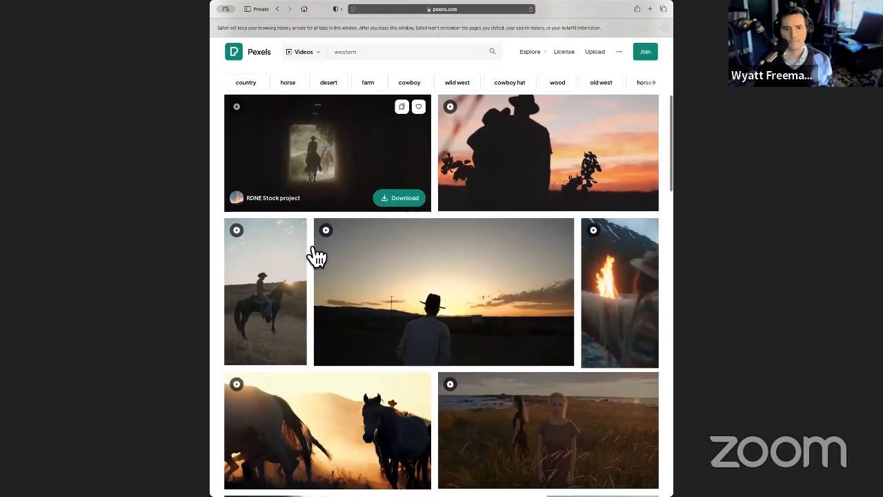
{"action": "scroll", "coordinate": [316, 257], "scroll_direction": "down", "scroll_amount": 2}
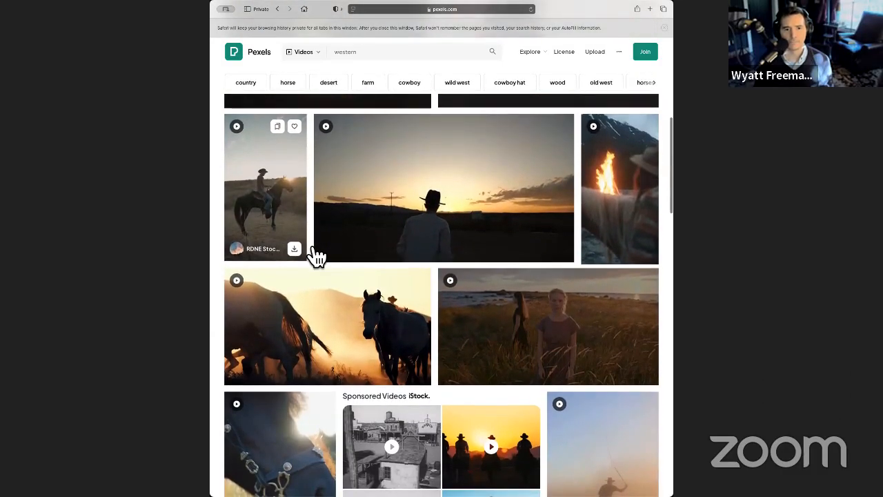
{"action": "scroll", "coordinate": [314, 255], "scroll_direction": "up", "scroll_amount": 1}
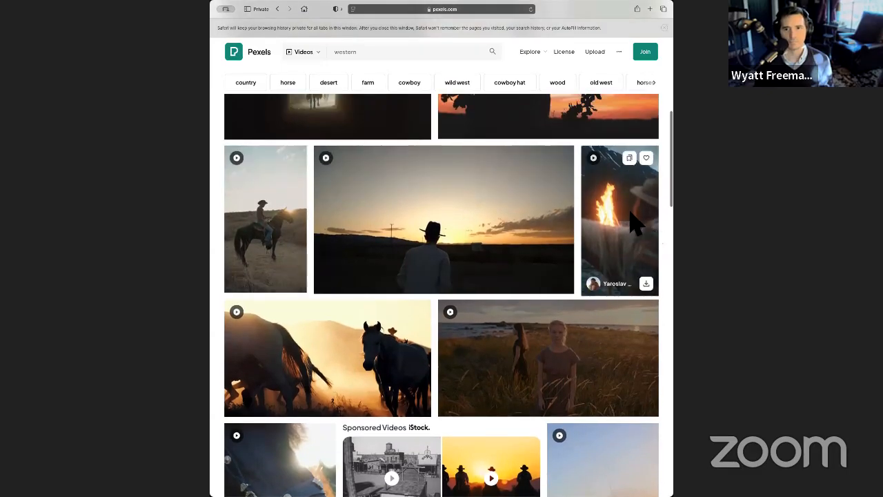
Preview the vertical clip of a woman beside a horse looking at a bonfire, and close it.
{"action": "left_click", "coordinate": [636, 222]}
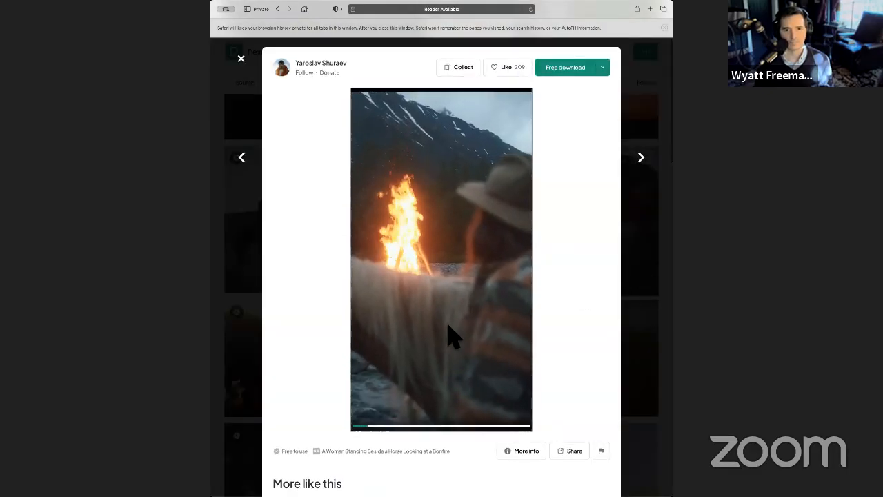
{"action": "scroll", "coordinate": [448, 337], "scroll_direction": "down", "scroll_amount": 3}
{"action": "scroll", "coordinate": [449, 335], "scroll_direction": "up", "scroll_amount": 3}
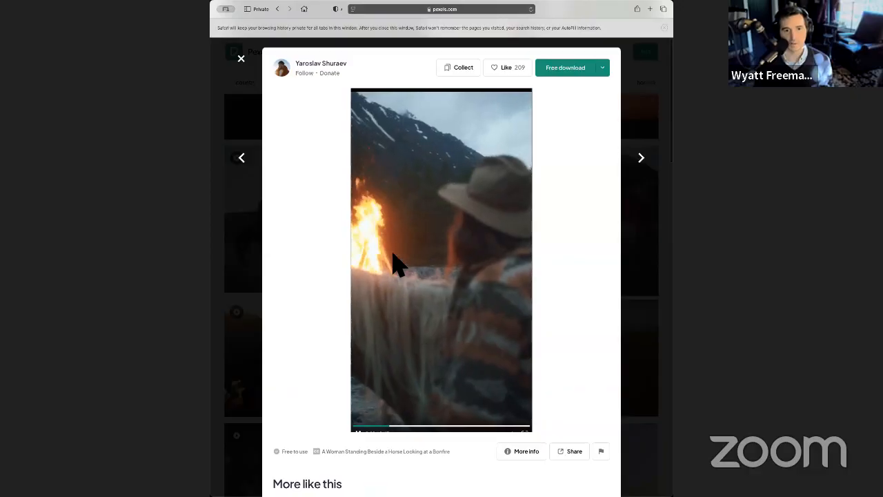
{"action": "left_click", "coordinate": [243, 61]}
Preview the vertical clip of a lone rider crossing a dusty field, and return to the results.
{"action": "scroll", "coordinate": [293, 236], "scroll_direction": "down", "scroll_amount": 1}
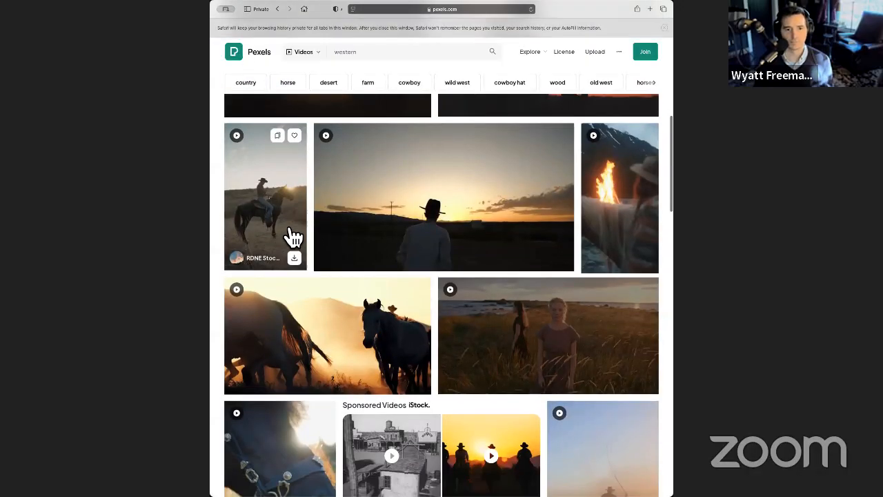
{"action": "scroll", "coordinate": [293, 236], "scroll_direction": "down", "scroll_amount": 5}
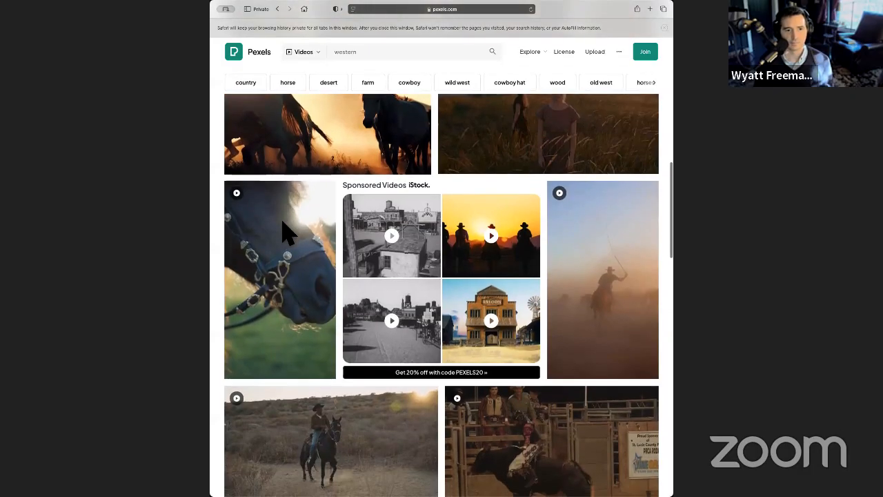
{"action": "scroll", "coordinate": [290, 235], "scroll_direction": "down", "scroll_amount": 3}
{"action": "scroll", "coordinate": [294, 236], "scroll_direction": "down", "scroll_amount": 2}
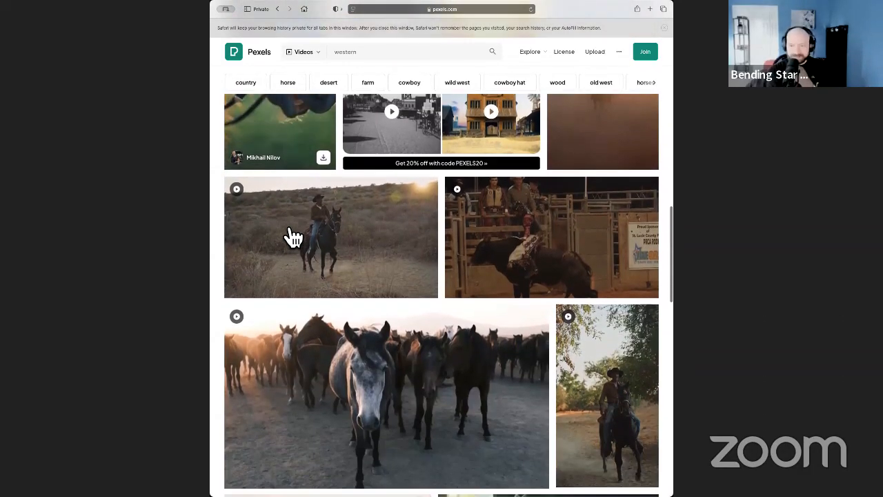
{"action": "scroll", "coordinate": [291, 237], "scroll_direction": "up", "scroll_amount": 3}
{"action": "left_click", "coordinate": [569, 200]}
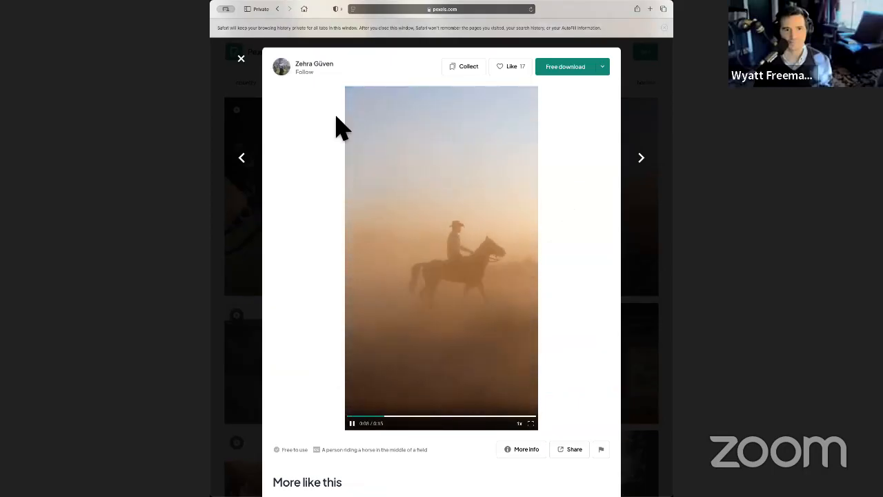
{"action": "left_click", "coordinate": [242, 59]}
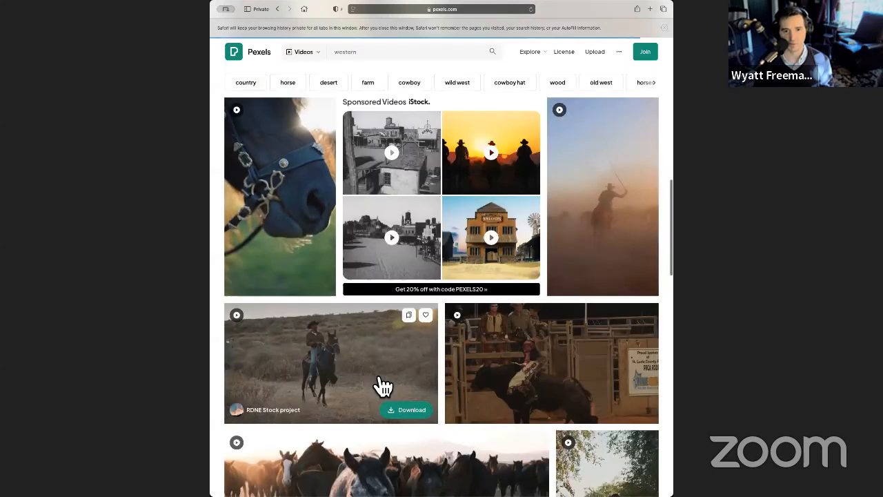
Look through more western clips, preview the one of a desert road's painted centre line, and close it.
{"action": "scroll", "coordinate": [351, 336], "scroll_direction": "down", "scroll_amount": 6}
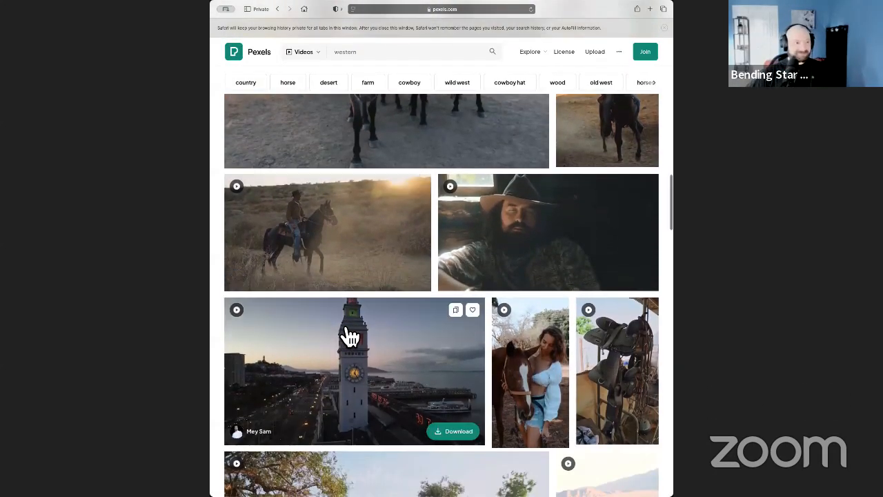
{"action": "scroll", "coordinate": [350, 336], "scroll_direction": "down", "scroll_amount": 2}
{"action": "scroll", "coordinate": [350, 336], "scroll_direction": "down", "scroll_amount": 4}
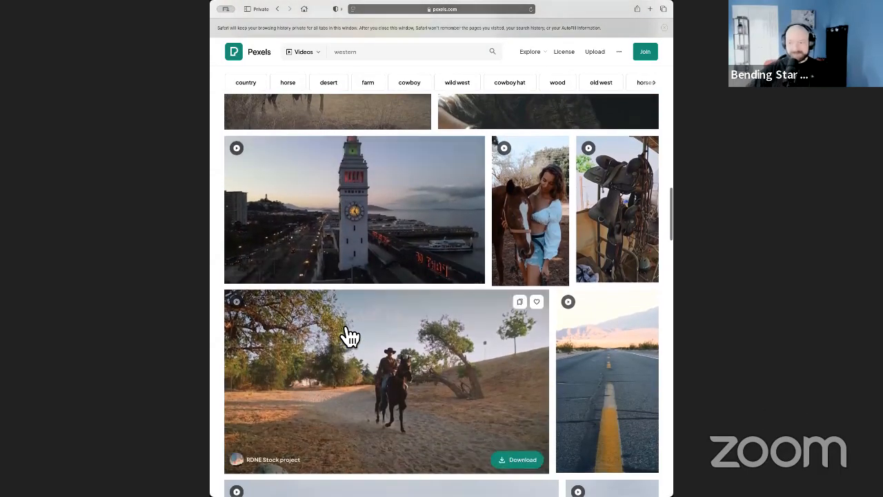
{"action": "scroll", "coordinate": [351, 337], "scroll_direction": "down", "scroll_amount": 3}
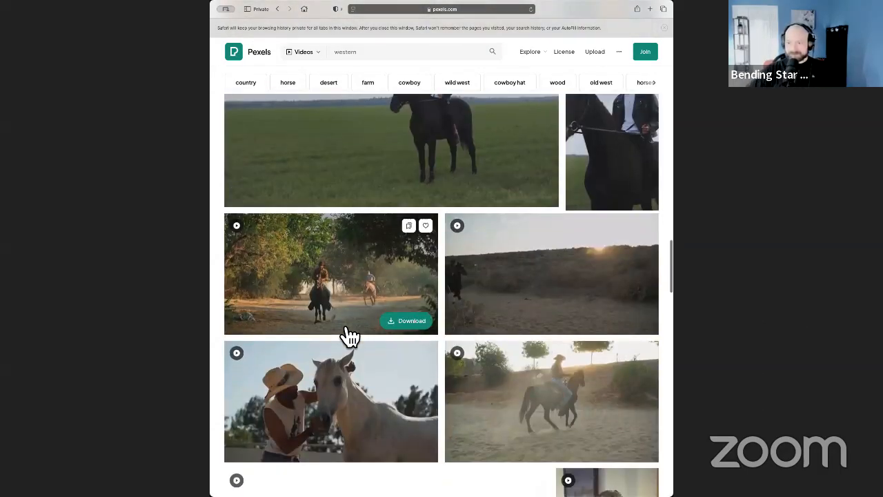
{"action": "scroll", "coordinate": [350, 336], "scroll_direction": "up", "scroll_amount": 4}
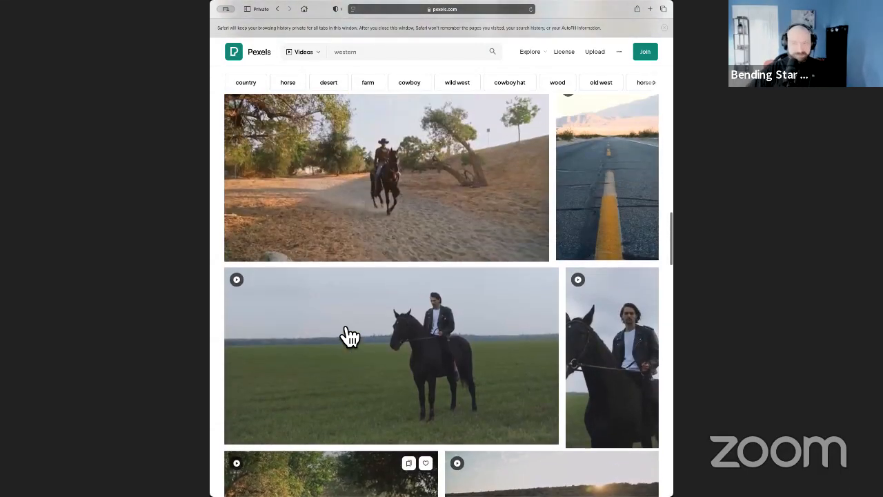
{"action": "scroll", "coordinate": [511, 311], "scroll_direction": "up", "scroll_amount": 2}
{"action": "left_click", "coordinate": [607, 322]}
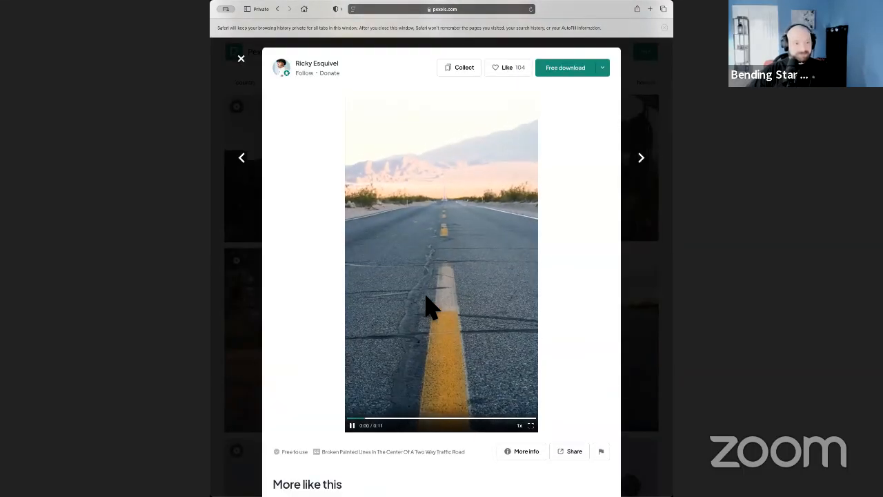
{"action": "left_click", "coordinate": [241, 59]}
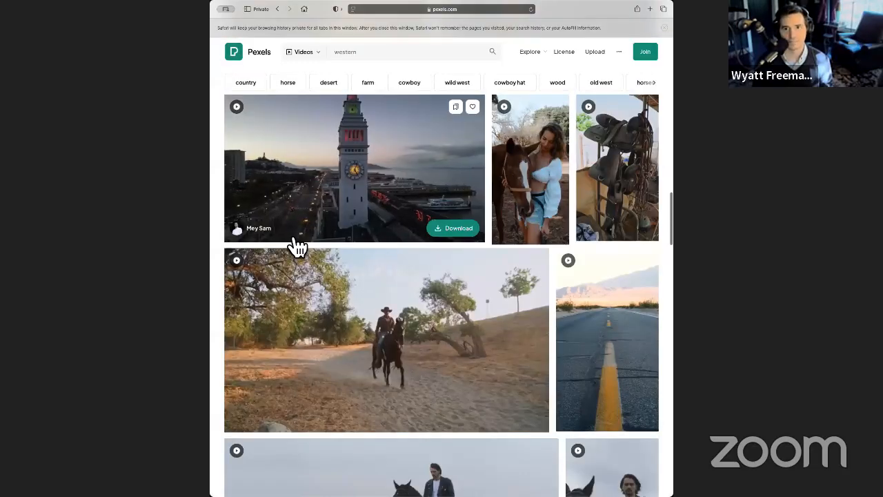
Go back through the earlier western results, preview the rodeo clip Man Riding a Bull, and close it.
{"action": "scroll", "coordinate": [296, 246], "scroll_direction": "up", "scroll_amount": 3}
{"action": "scroll", "coordinate": [296, 247], "scroll_direction": "up", "scroll_amount": 3}
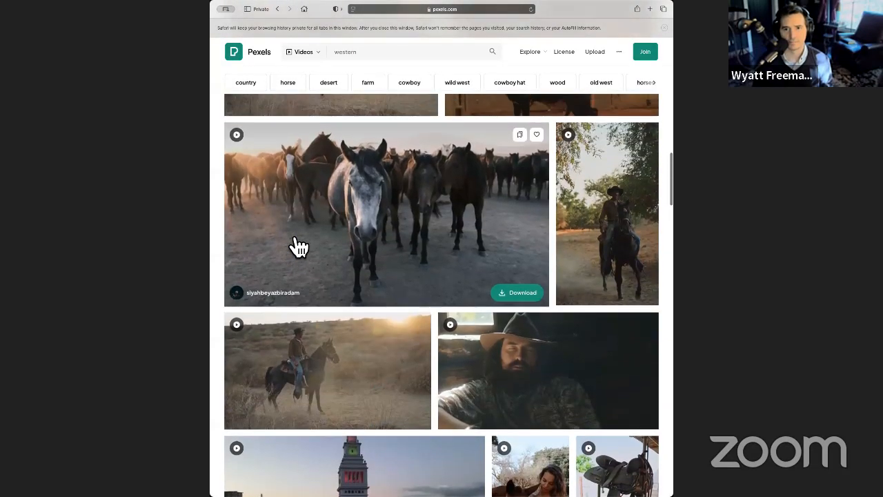
{"action": "scroll", "coordinate": [298, 246], "scroll_direction": "up", "scroll_amount": 1}
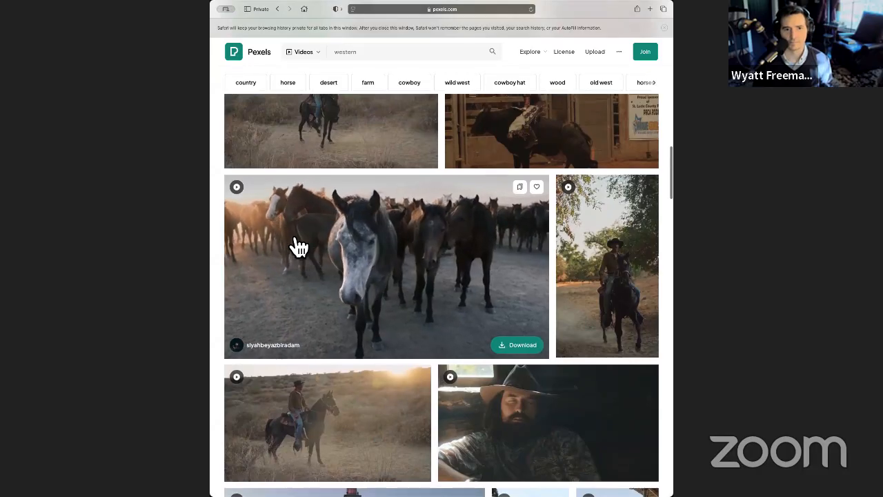
{"action": "scroll", "coordinate": [298, 247], "scroll_direction": "up", "scroll_amount": 1}
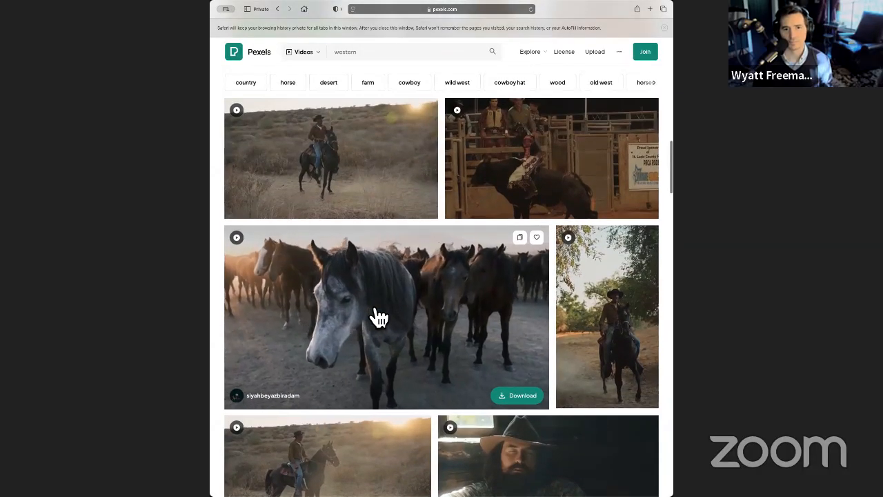
{"action": "scroll", "coordinate": [378, 318], "scroll_direction": "up", "scroll_amount": 3}
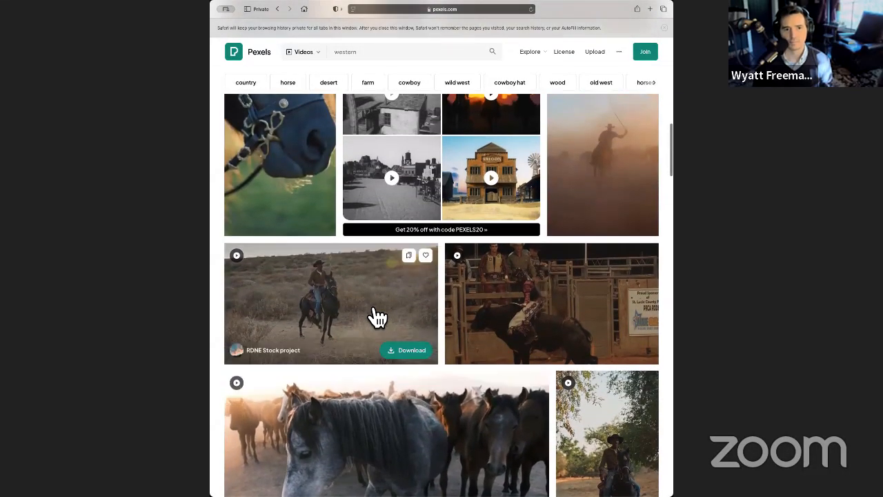
{"action": "scroll", "coordinate": [378, 318], "scroll_direction": "up", "scroll_amount": 1}
{"action": "scroll", "coordinate": [378, 318], "scroll_direction": "up", "scroll_amount": 8}
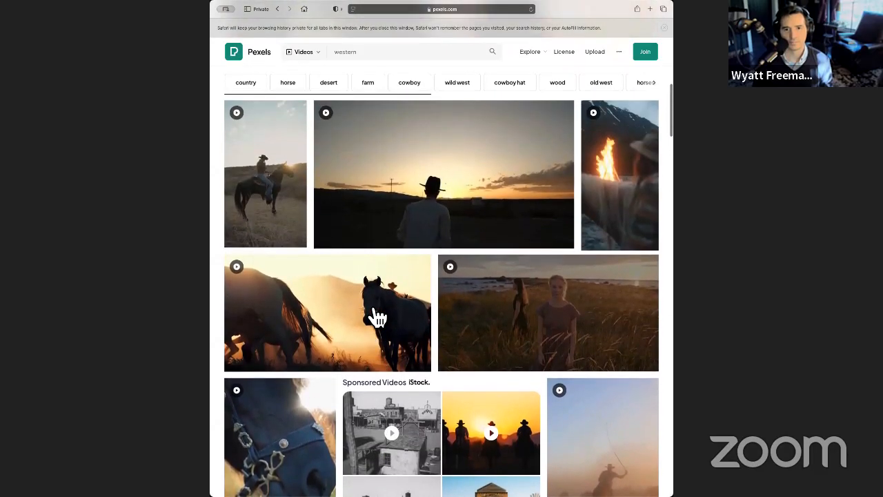
{"action": "scroll", "coordinate": [378, 317], "scroll_direction": "down", "scroll_amount": 9}
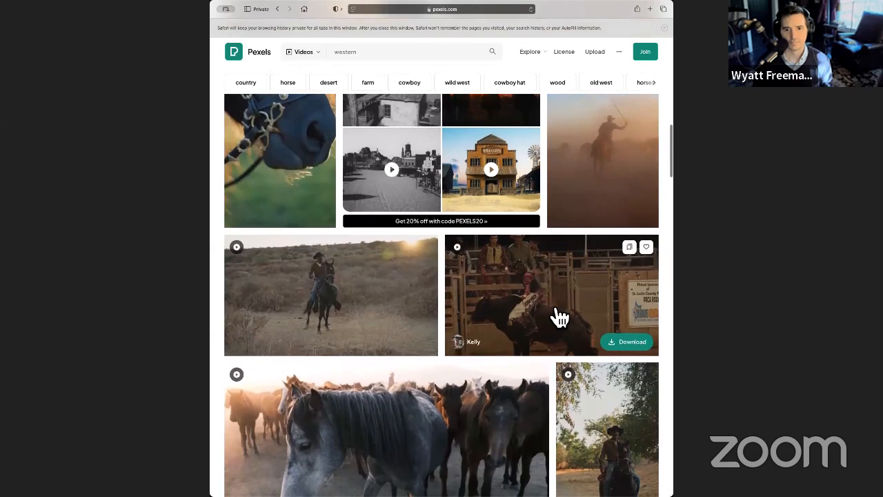
{"action": "left_click", "coordinate": [557, 316]}
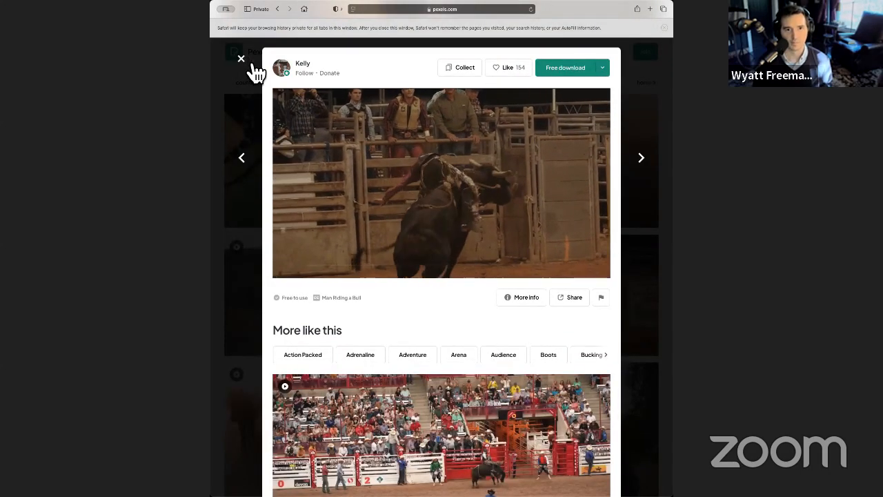
{"action": "left_click", "coordinate": [241, 59]}
Preview the close-up clip of a dark horse's bridled head, and close it.
{"action": "scroll", "coordinate": [281, 324], "scroll_direction": "up", "scroll_amount": 3}
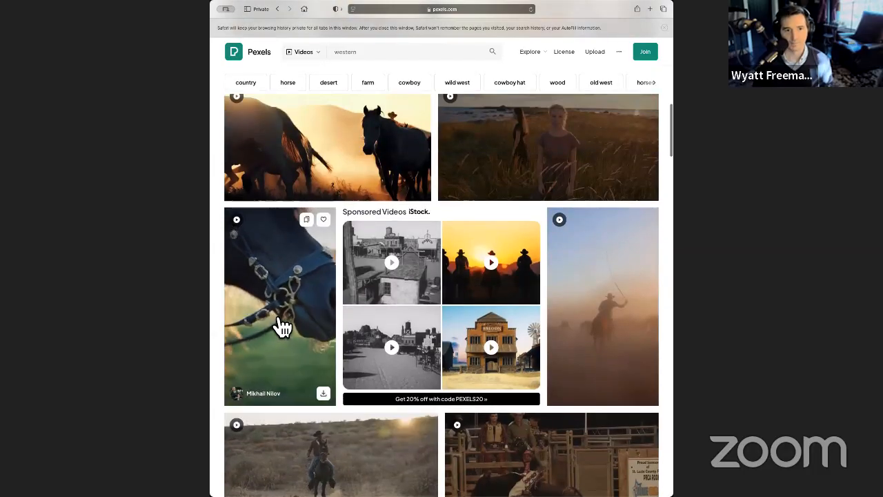
{"action": "left_click", "coordinate": [276, 325]}
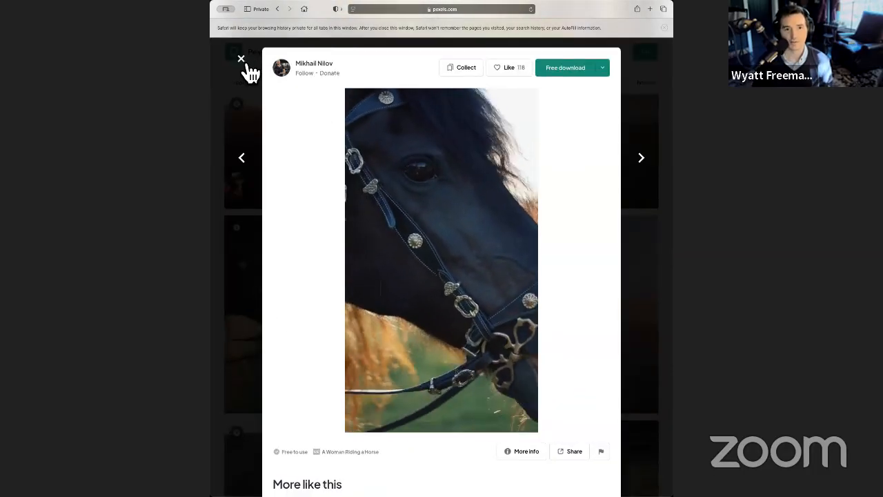
{"action": "left_click", "coordinate": [241, 59]}
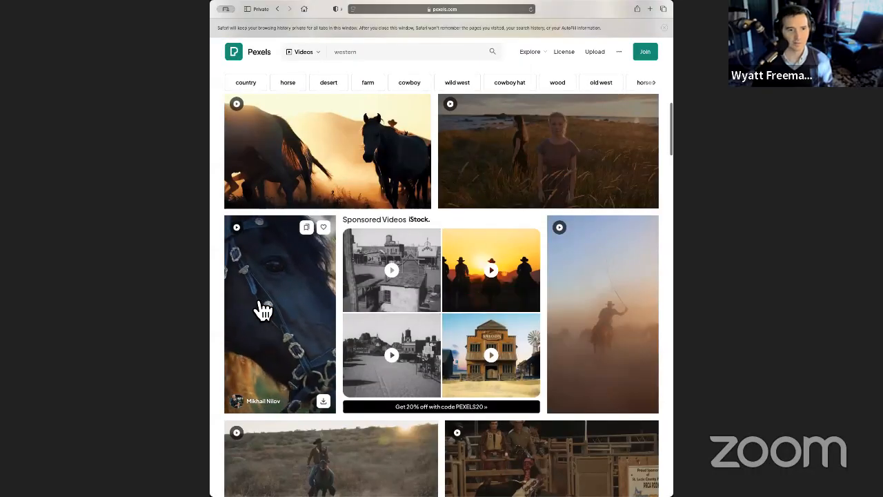
Preview the sunset clip of a man in a hat walking on barren land, and close it.
{"action": "scroll", "coordinate": [287, 299], "scroll_direction": "up", "scroll_amount": 3}
{"action": "scroll", "coordinate": [309, 299], "scroll_direction": "up", "scroll_amount": 3}
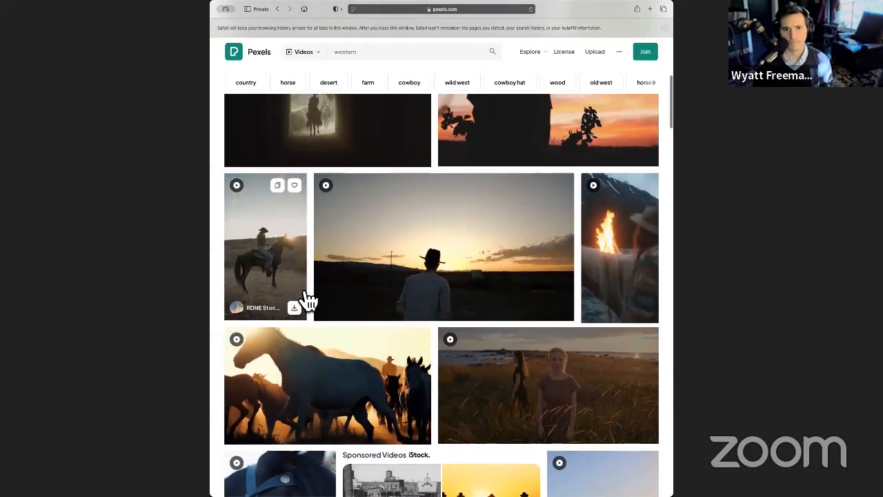
{"action": "left_click", "coordinate": [449, 329]}
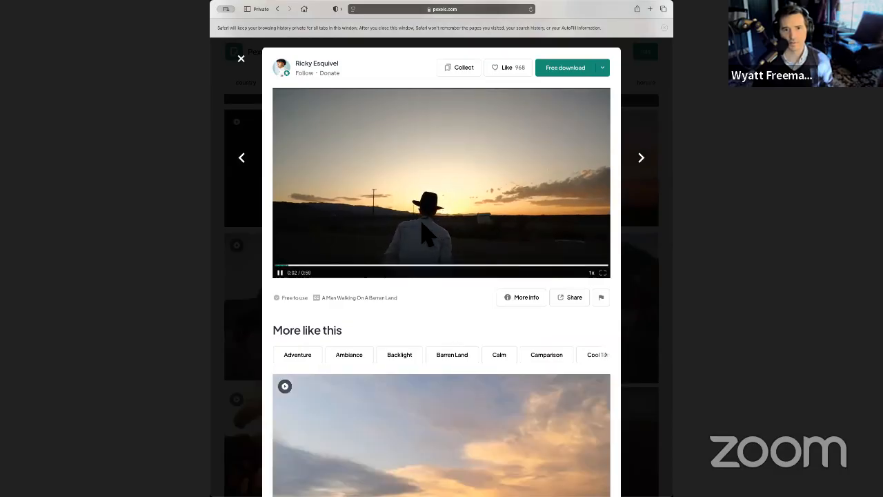
{"action": "left_click", "coordinate": [243, 60]}
Preview the vertical clip of a couple walking their horse through a grassy area near the first results, and close it.
{"action": "scroll", "coordinate": [372, 294], "scroll_direction": "up", "scroll_amount": 5}
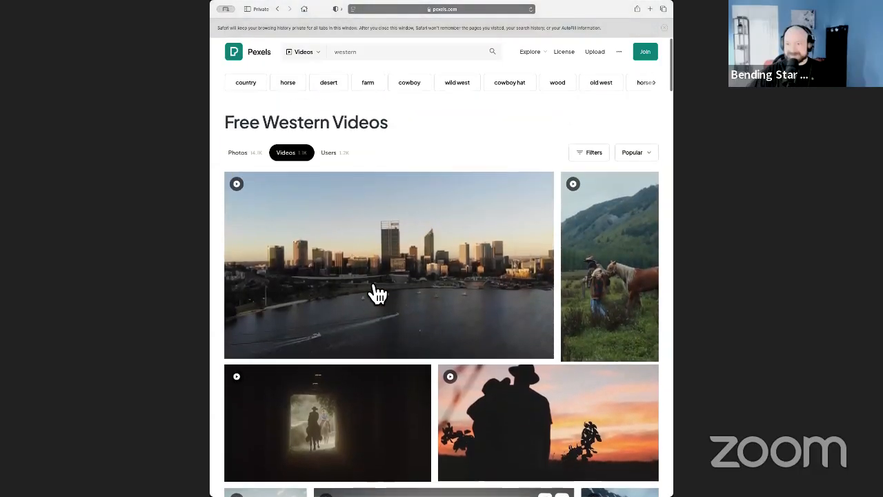
{"action": "left_click", "coordinate": [626, 262]}
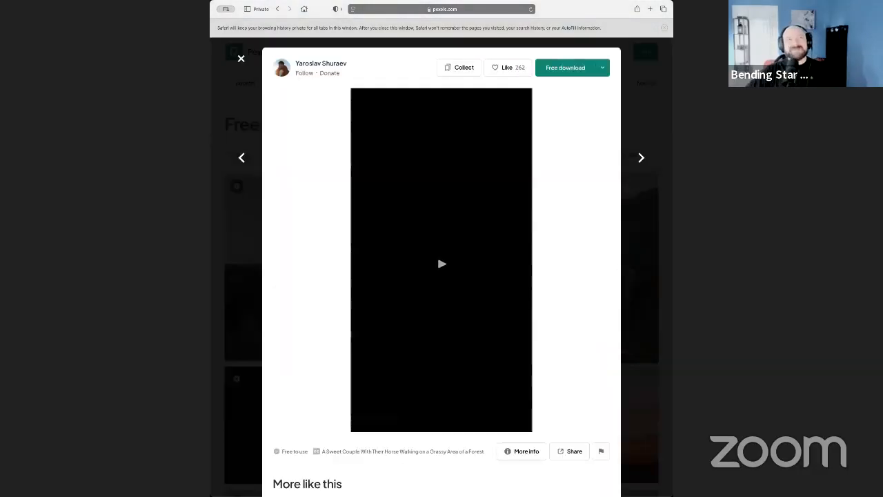
{"action": "scroll", "coordinate": [399, 397], "scroll_direction": "down", "scroll_amount": 3}
{"action": "scroll", "coordinate": [400, 394], "scroll_direction": "up", "scroll_amount": 3}
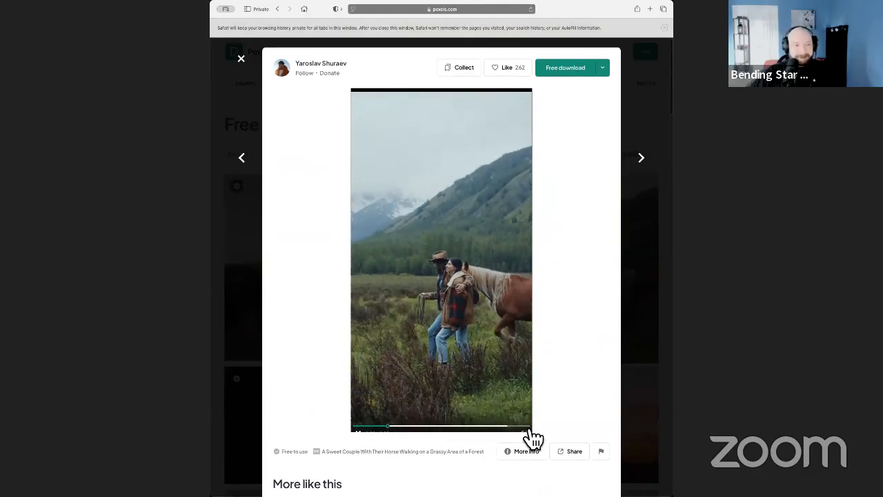
{"action": "left_click", "coordinate": [250, 64]}
Browse further down the western results, preview the rodeo clip A Man Holding a Bull, and close it.
{"action": "scroll", "coordinate": [325, 280], "scroll_direction": "down", "scroll_amount": 2}
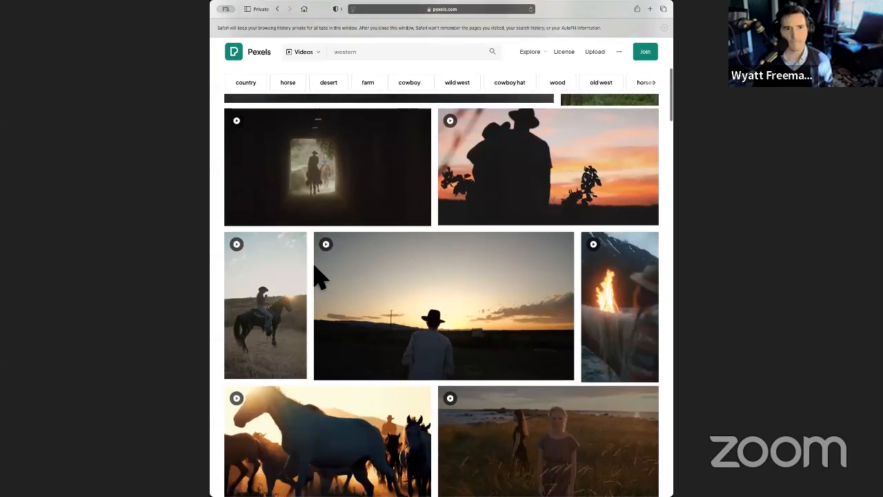
{"action": "scroll", "coordinate": [325, 280], "scroll_direction": "down", "scroll_amount": 6}
{"action": "scroll", "coordinate": [324, 280], "scroll_direction": "down", "scroll_amount": 10}
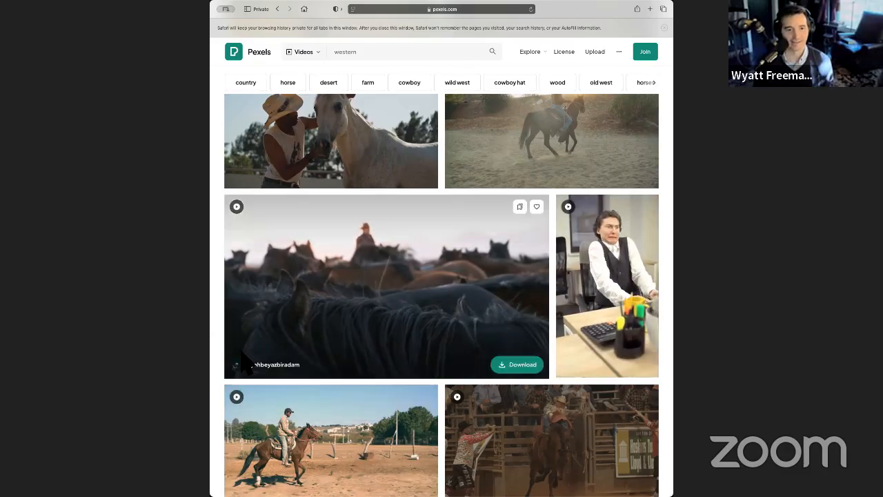
{"action": "scroll", "coordinate": [228, 301], "scroll_direction": "down", "scroll_amount": 3}
{"action": "scroll", "coordinate": [227, 302], "scroll_direction": "down", "scroll_amount": 5}
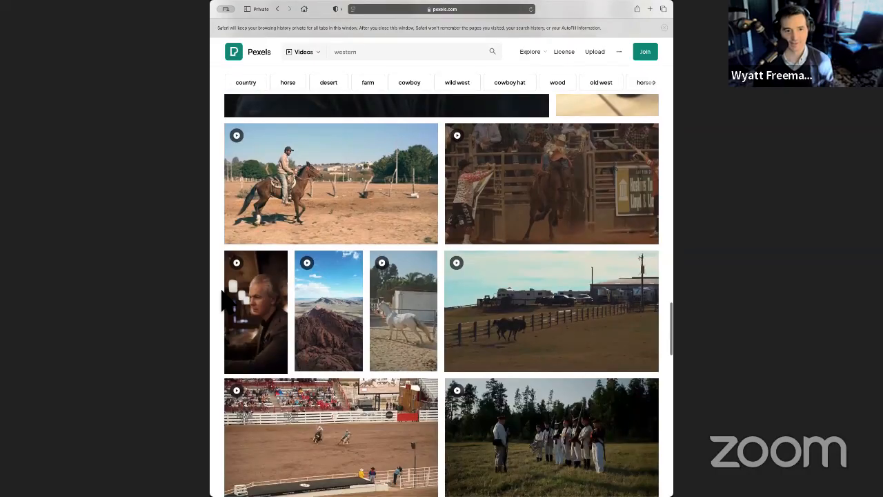
{"action": "scroll", "coordinate": [225, 301], "scroll_direction": "down", "scroll_amount": 5}
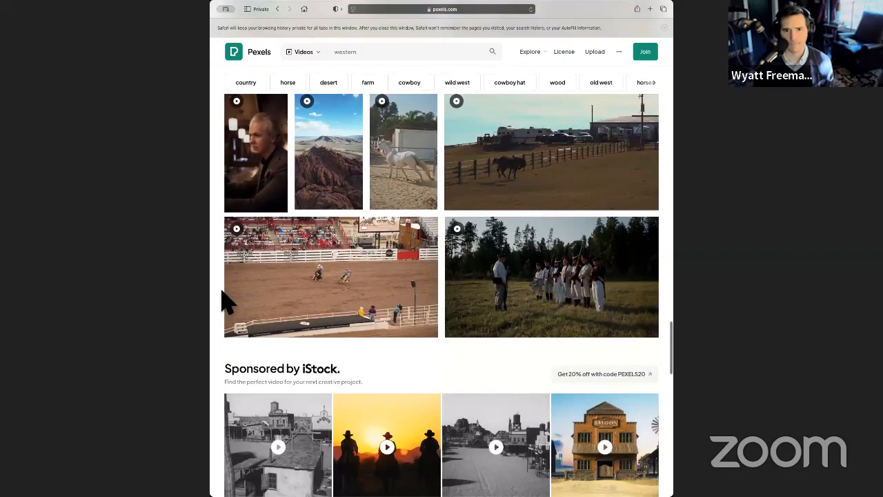
{"action": "scroll", "coordinate": [228, 301], "scroll_direction": "down", "scroll_amount": 9}
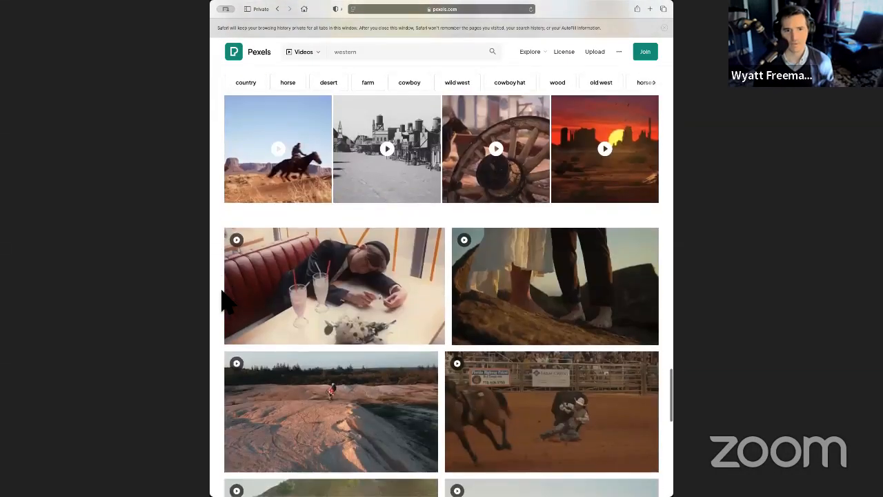
{"action": "scroll", "coordinate": [224, 302], "scroll_direction": "down", "scroll_amount": 4}
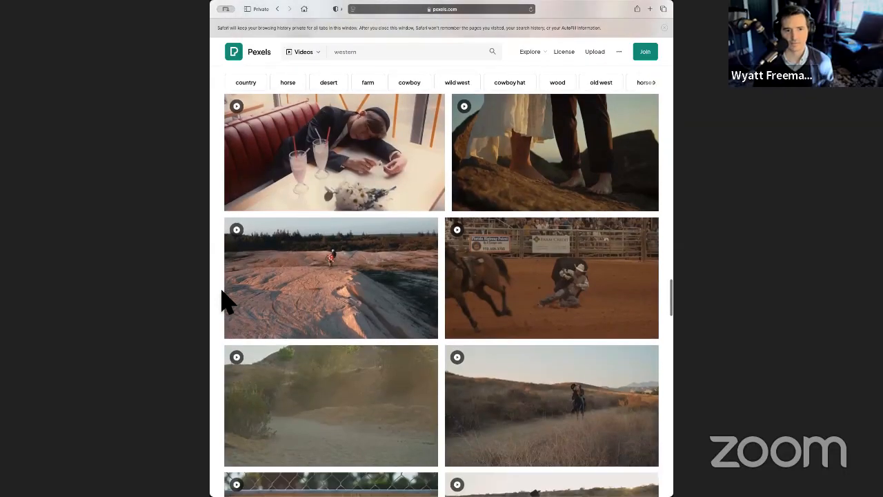
{"action": "left_click", "coordinate": [494, 300]}
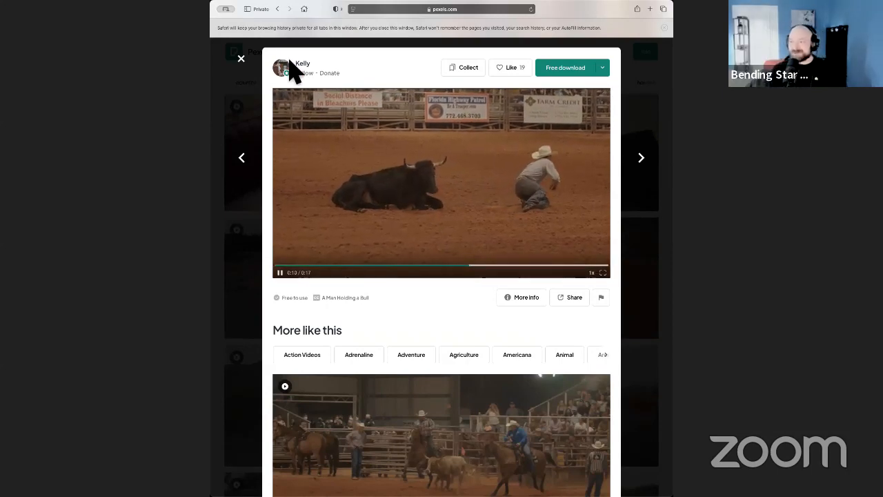
{"action": "left_click", "coordinate": [242, 59]}
Preview the clip A Man Holding his Hat while Riding a Horse, and close it.
{"action": "scroll", "coordinate": [295, 234], "scroll_direction": "down", "scroll_amount": 2}
{"action": "scroll", "coordinate": [299, 233], "scroll_direction": "down", "scroll_amount": 2}
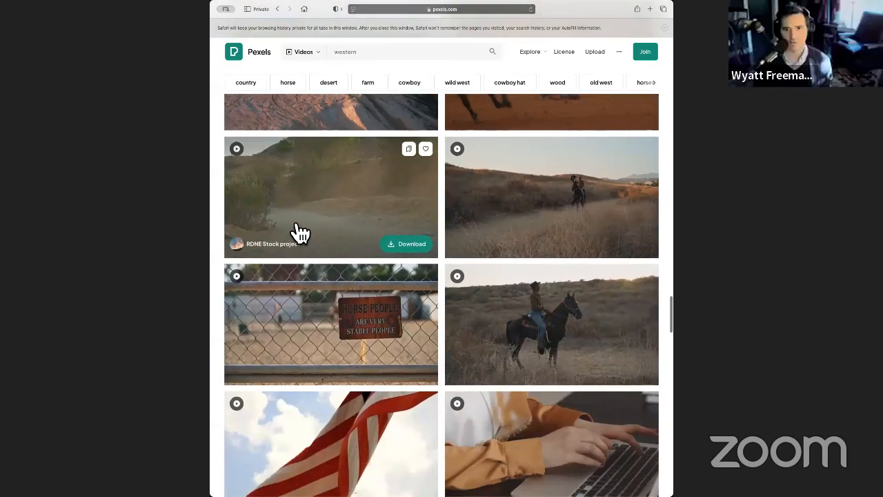
{"action": "left_click", "coordinate": [606, 216]}
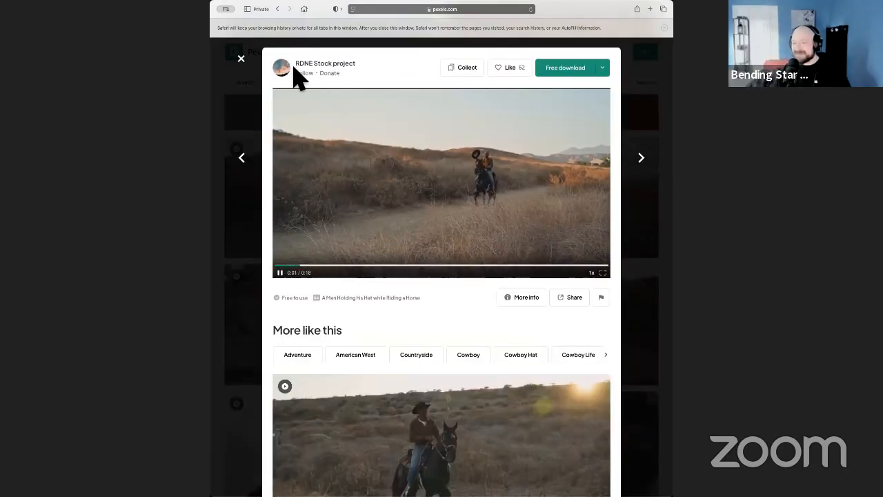
{"action": "left_click", "coordinate": [241, 59]}
Search the stock videos for "covered wagon" and look through the first results.
{"action": "scroll", "coordinate": [304, 205], "scroll_direction": "down", "scroll_amount": 5}
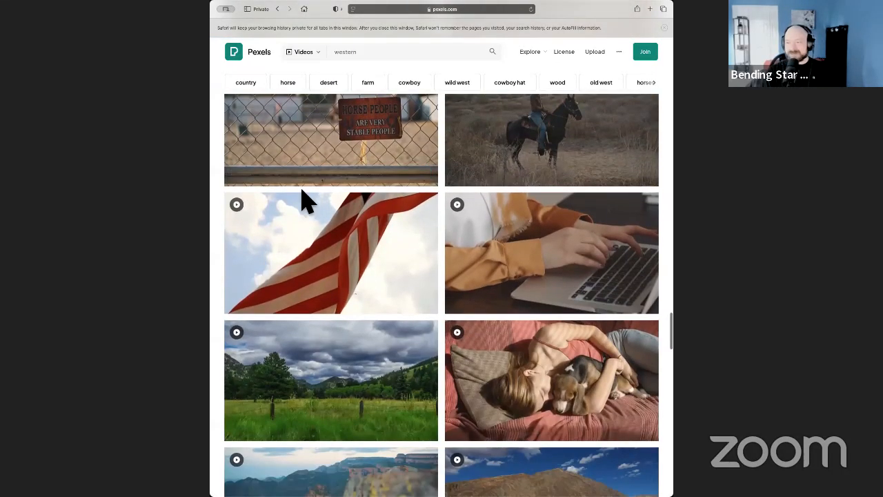
{"action": "scroll", "coordinate": [311, 205], "scroll_direction": "down", "scroll_amount": 1}
{"action": "scroll", "coordinate": [310, 205], "scroll_direction": "down", "scroll_amount": 2}
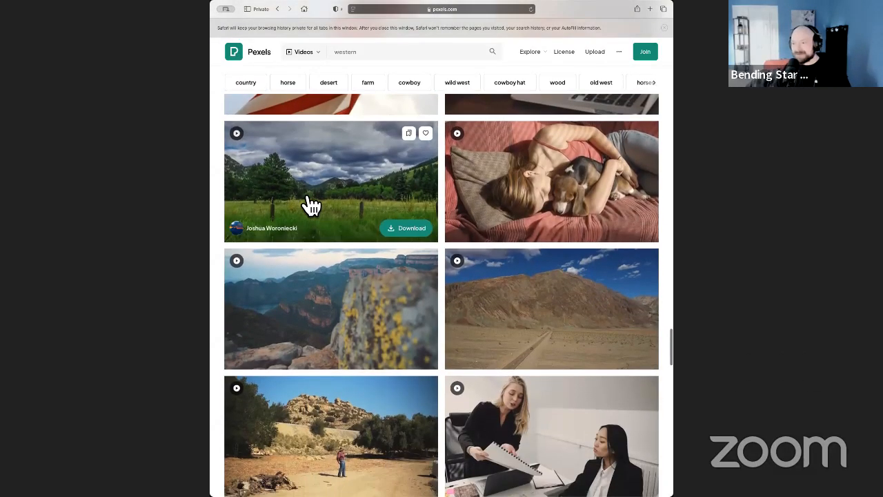
{"action": "scroll", "coordinate": [311, 205], "scroll_direction": "down", "scroll_amount": 9}
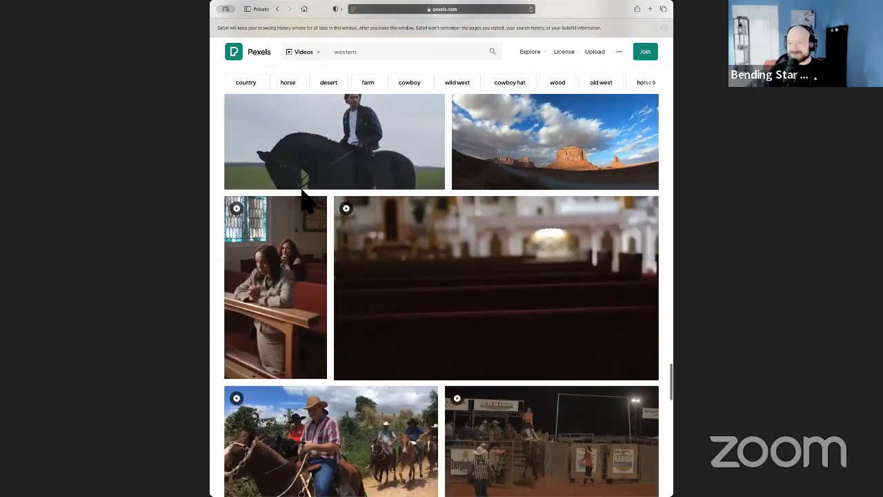
{"action": "scroll", "coordinate": [320, 213], "scroll_direction": "up", "scroll_amount": 20}
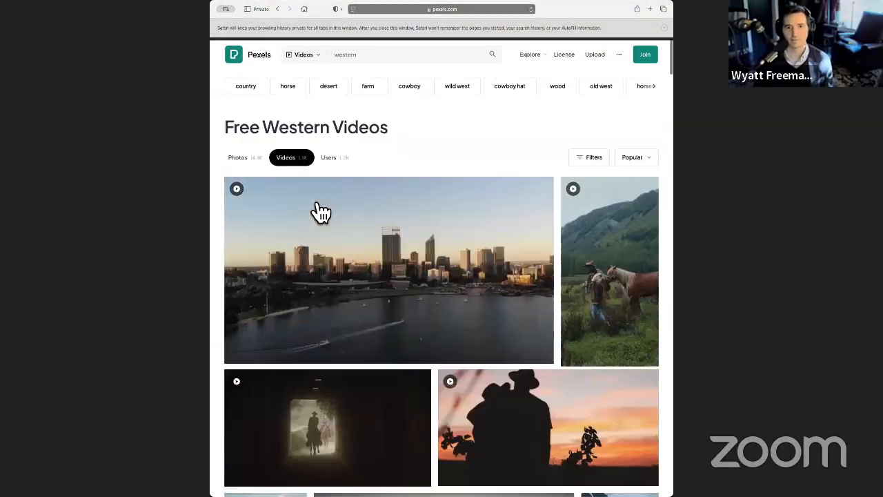
{"action": "left_click", "coordinate": [371, 57]}
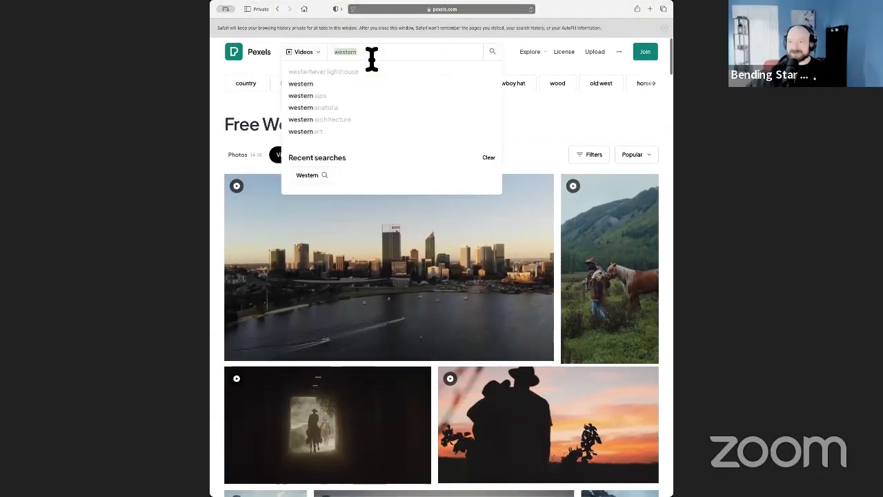
{"action": "type", "text": "covered"}
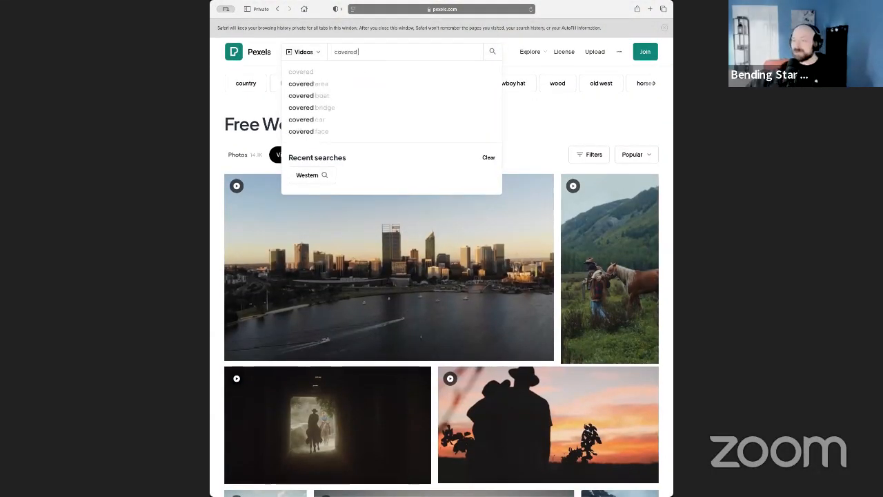
{"action": "type", "text": " wagon"}
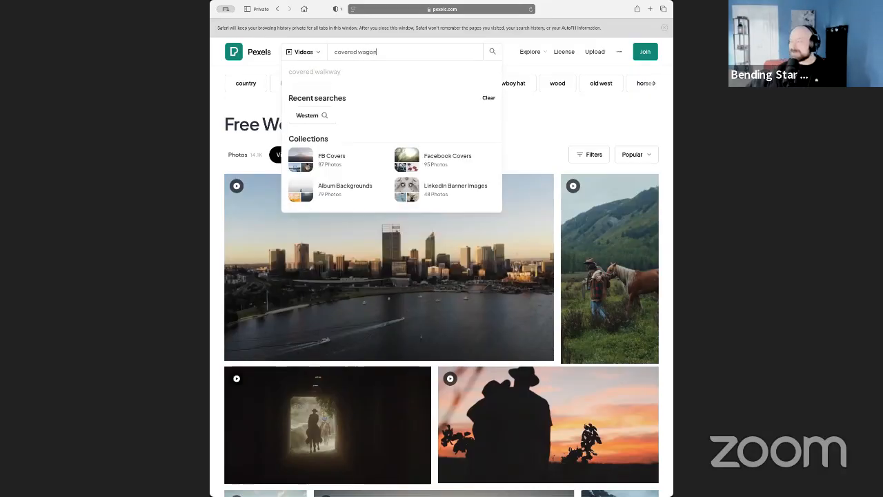
{"action": "key", "text": "Return"}
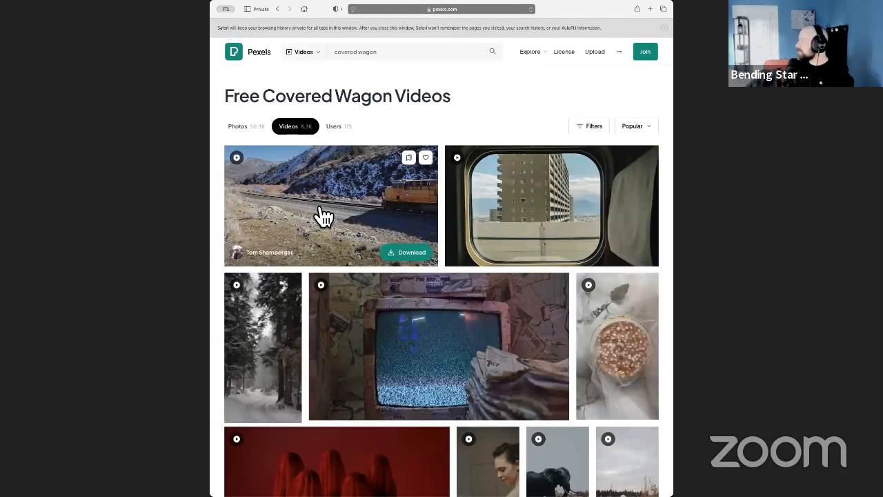
{"action": "scroll", "coordinate": [250, 232], "scroll_direction": "down", "scroll_amount": 5}
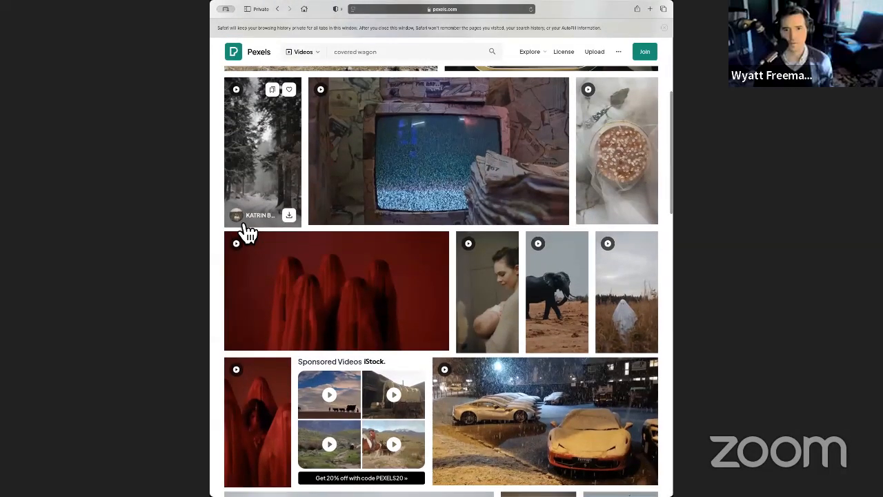
{"action": "scroll", "coordinate": [249, 235], "scroll_direction": "down", "scroll_amount": 4}
{"action": "scroll", "coordinate": [248, 235], "scroll_direction": "up", "scroll_amount": 7}
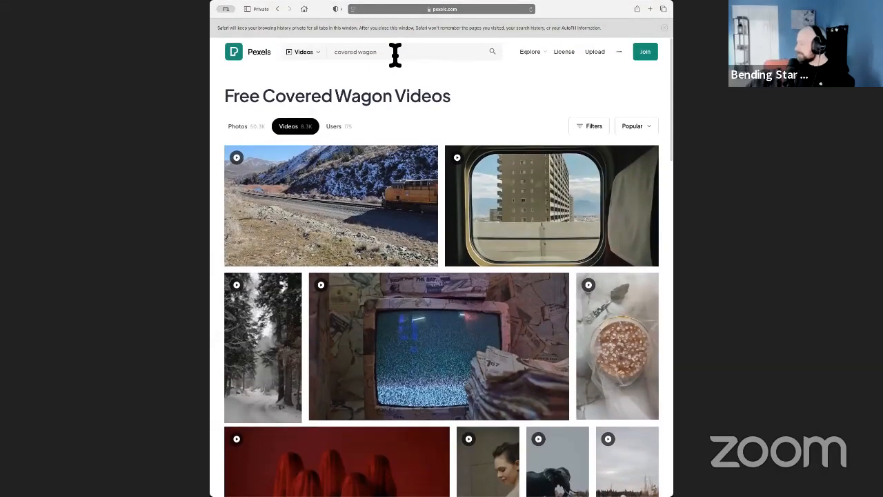
Replace the video search term with "Yosemite" and run the search.
{"action": "left_click", "coordinate": [397, 57]}
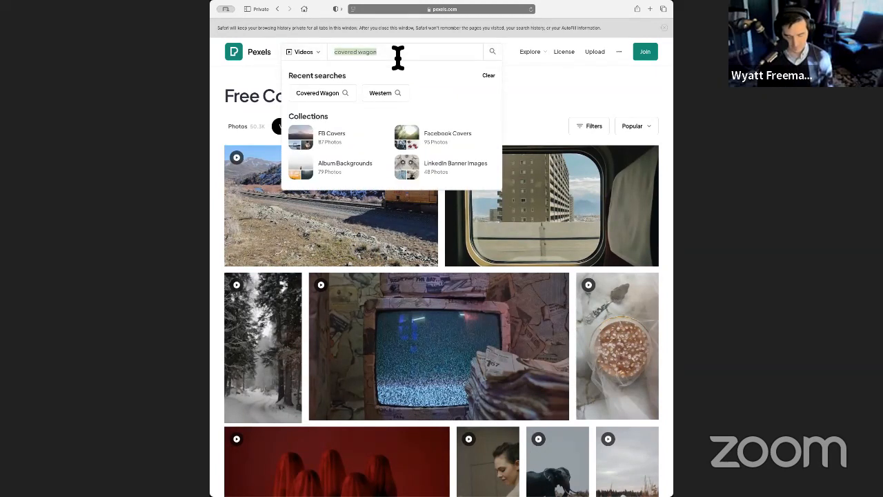
{"action": "type", "text": "Yos"}
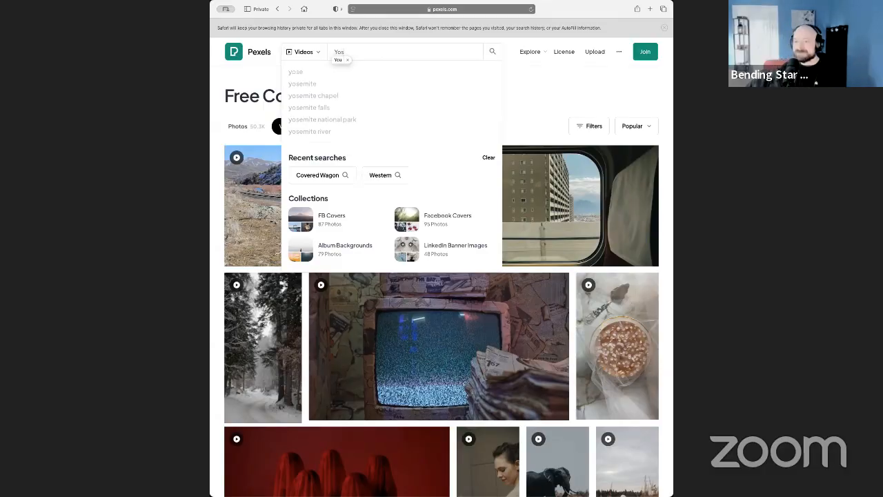
{"action": "left_click", "coordinate": [317, 87]}
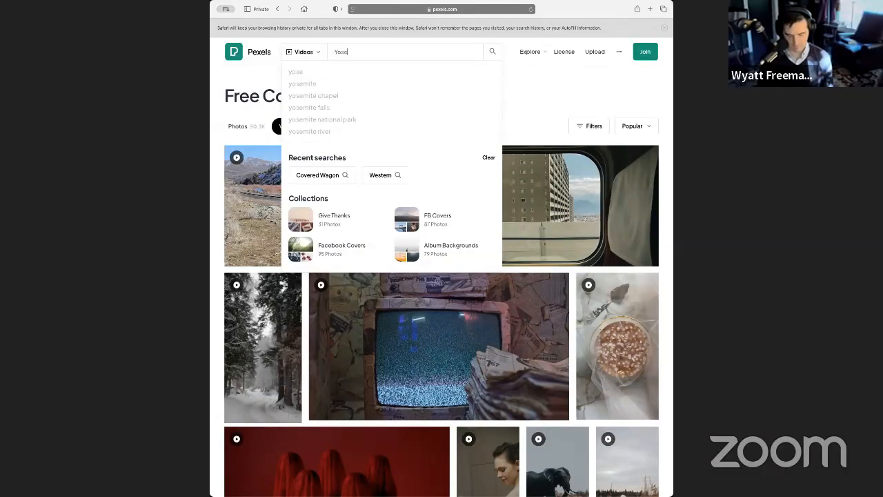
{"action": "key", "text": "Return"}
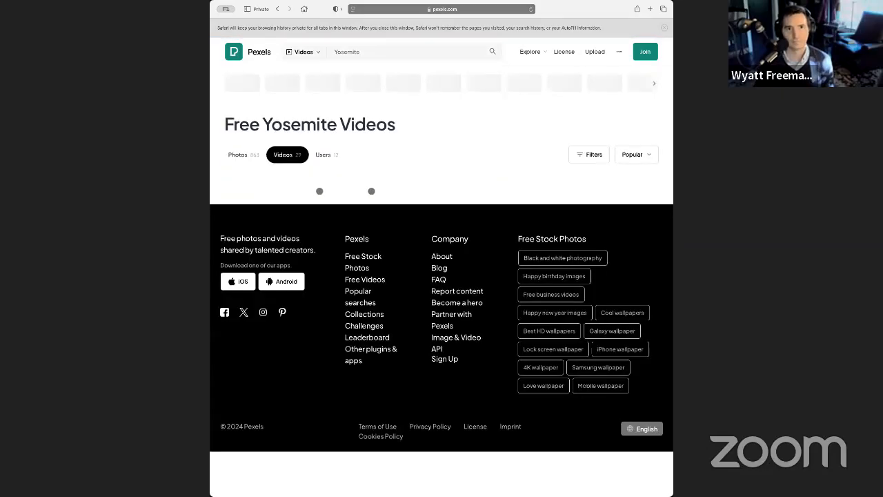
Look through the Yosemite video results for a landscape clip suited to scoring.
{"action": "scroll", "coordinate": [230, 273], "scroll_direction": "down", "scroll_amount": 10}
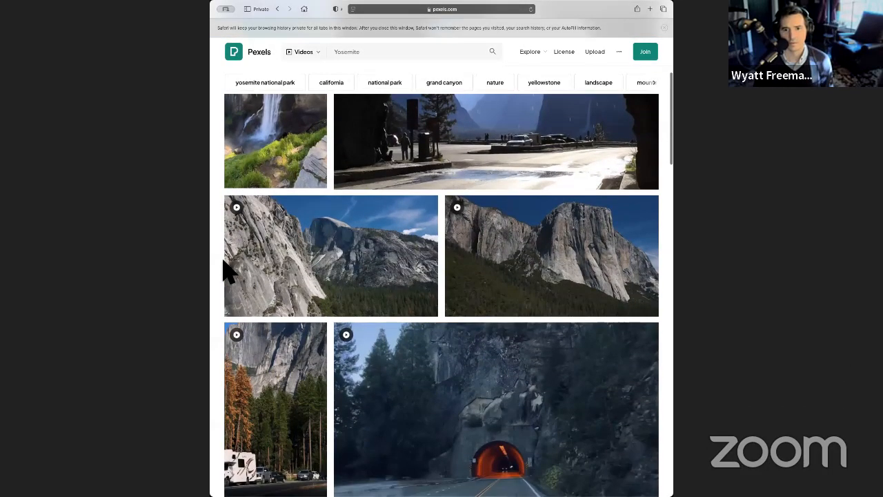
{"action": "scroll", "coordinate": [230, 273], "scroll_direction": "down", "scroll_amount": 4}
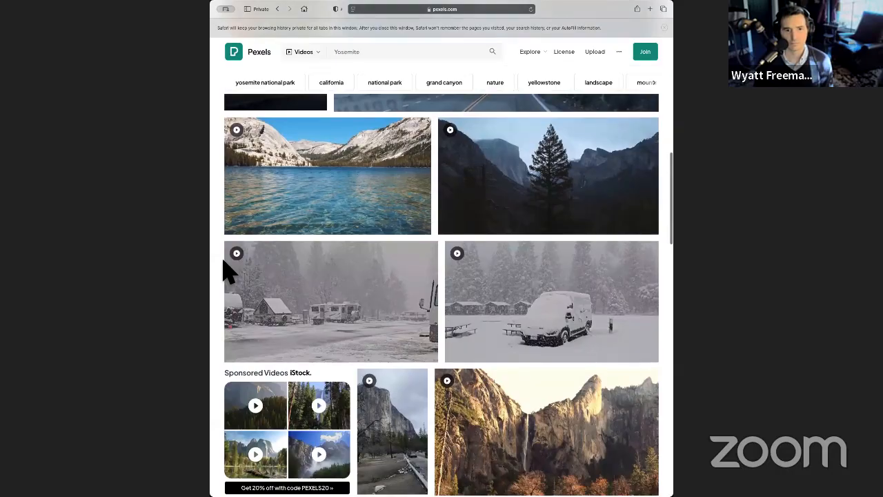
{"action": "scroll", "coordinate": [229, 272], "scroll_direction": "down", "scroll_amount": 8}
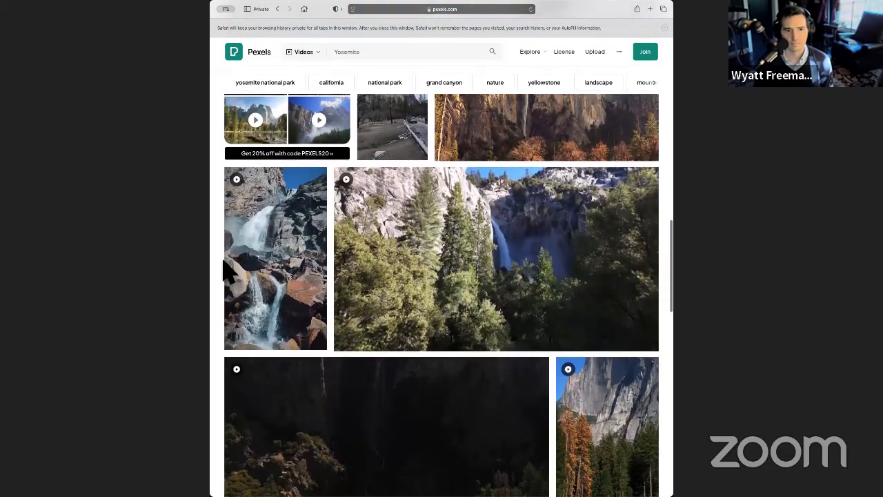
{"action": "scroll", "coordinate": [230, 272], "scroll_direction": "down", "scroll_amount": 15}
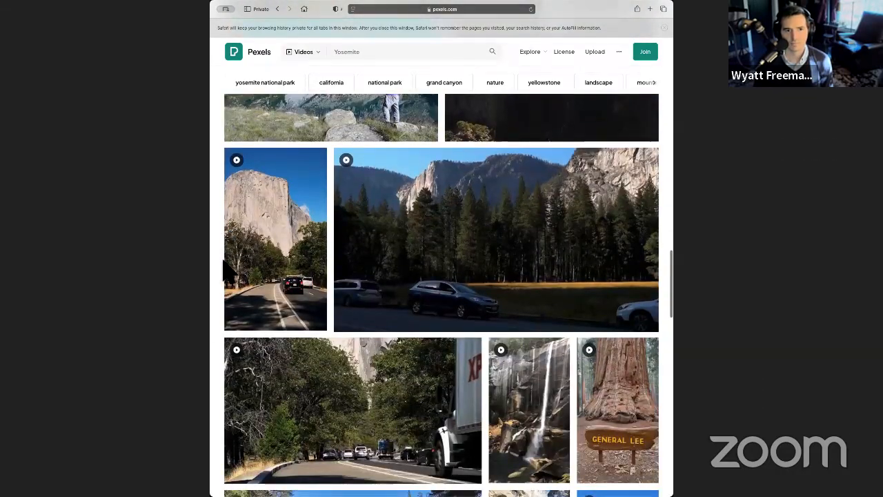
{"action": "scroll", "coordinate": [227, 272], "scroll_direction": "down", "scroll_amount": 4}
{"action": "scroll", "coordinate": [228, 272], "scroll_direction": "down", "scroll_amount": 3}
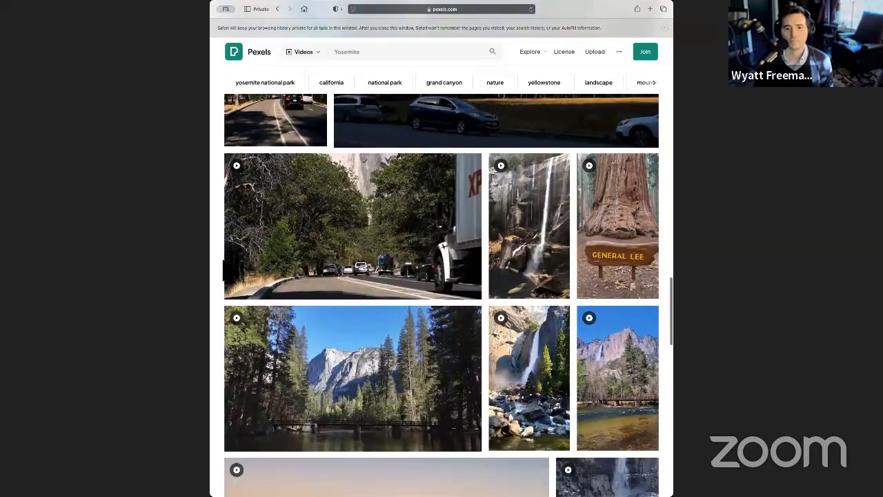
{"action": "scroll", "coordinate": [227, 272], "scroll_direction": "down", "scroll_amount": 7}
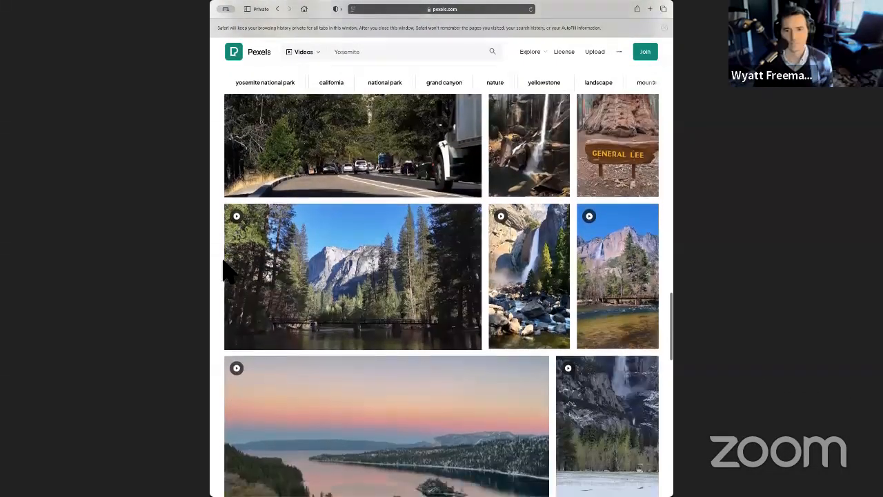
{"action": "scroll", "coordinate": [227, 272], "scroll_direction": "down", "scroll_amount": 6}
{"action": "scroll", "coordinate": [233, 270], "scroll_direction": "up", "scroll_amount": 12}
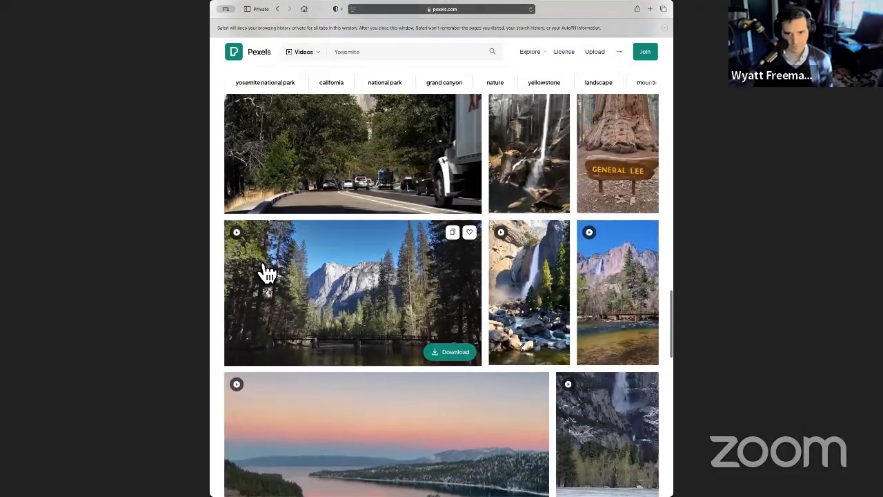
Preview the vertical waterfall clip and the neighbouring Yosemite Waterfall clip of a bridge among pines, closing each one.
{"action": "left_click", "coordinate": [552, 293]}
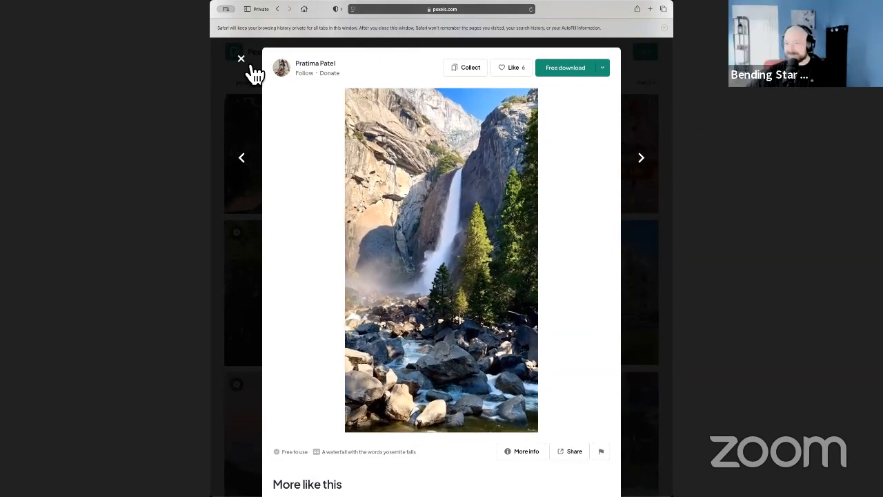
{"action": "left_click", "coordinate": [251, 65]}
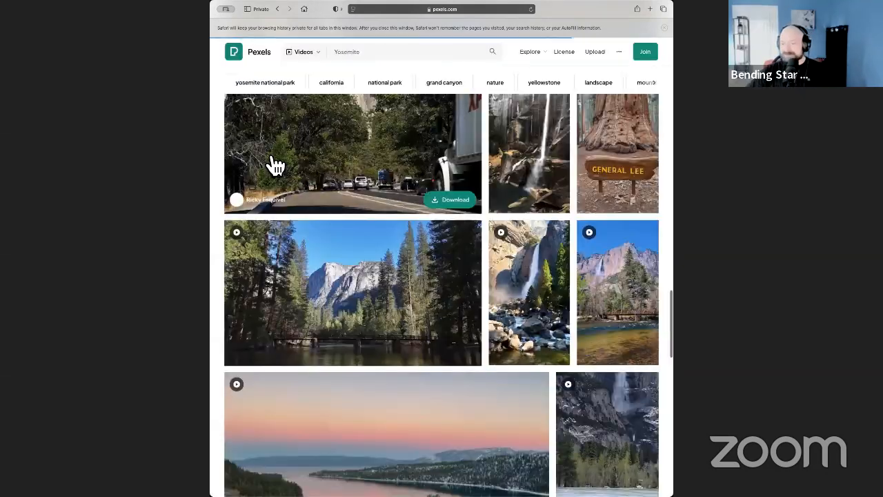
{"action": "left_click", "coordinate": [415, 298]}
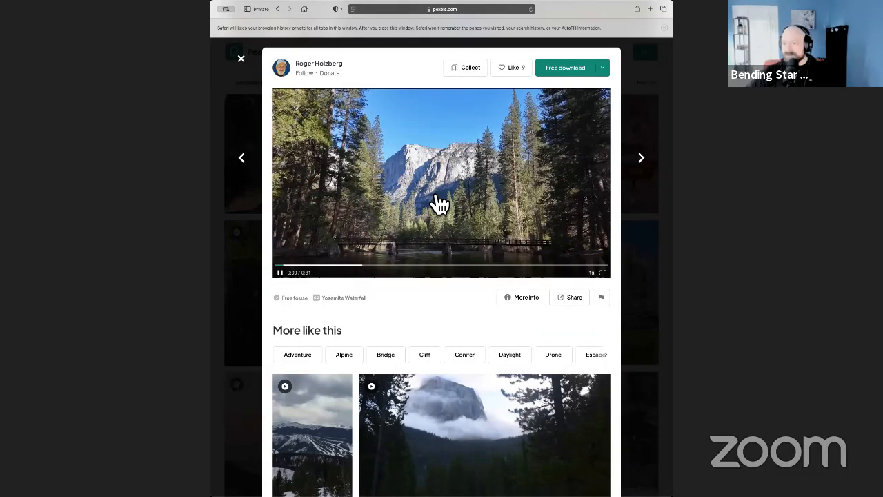
{"action": "left_click", "coordinate": [241, 59]}
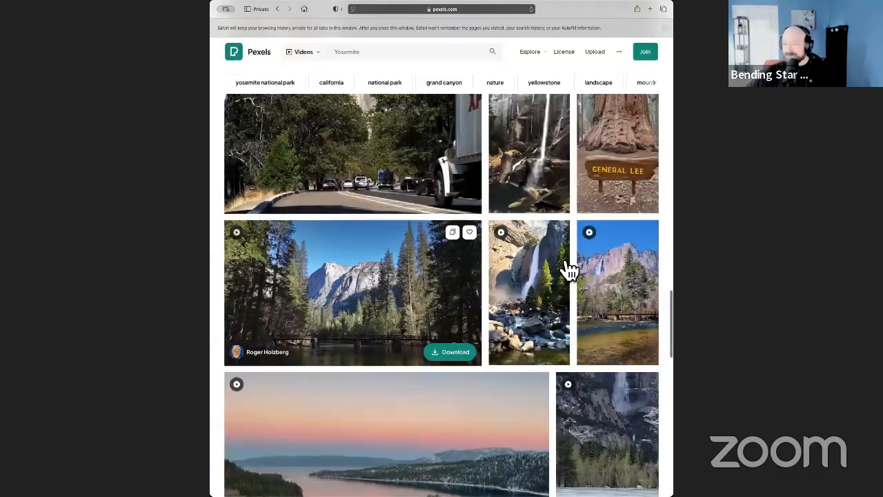
{"action": "scroll", "coordinate": [628, 309], "scroll_direction": "up", "scroll_amount": 15}
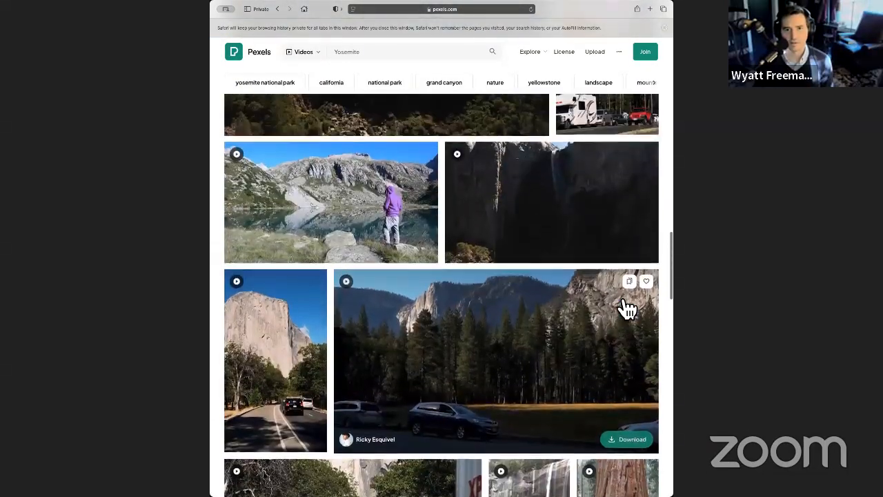
Replace the video search term with "saloon", run the search, and open the clip of the wooden Old West saloon building.
{"action": "scroll", "coordinate": [627, 309], "scroll_direction": "up", "scroll_amount": 10}
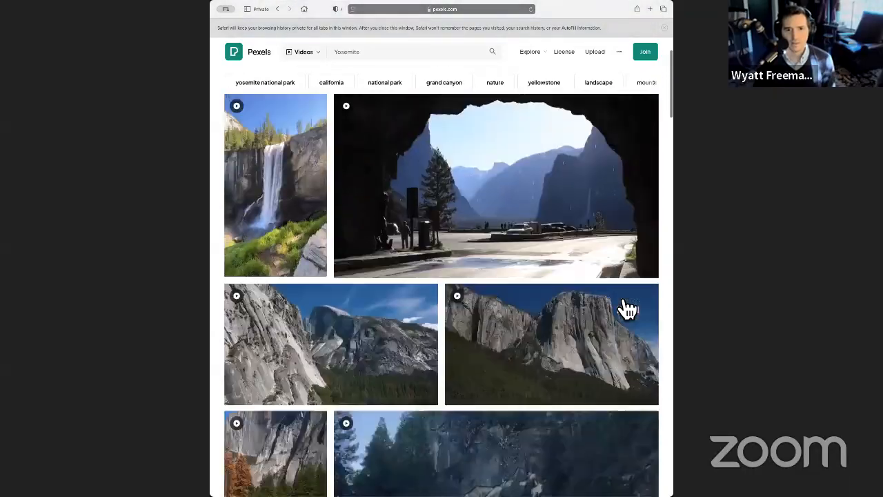
{"action": "scroll", "coordinate": [626, 308], "scroll_direction": "down", "scroll_amount": 10}
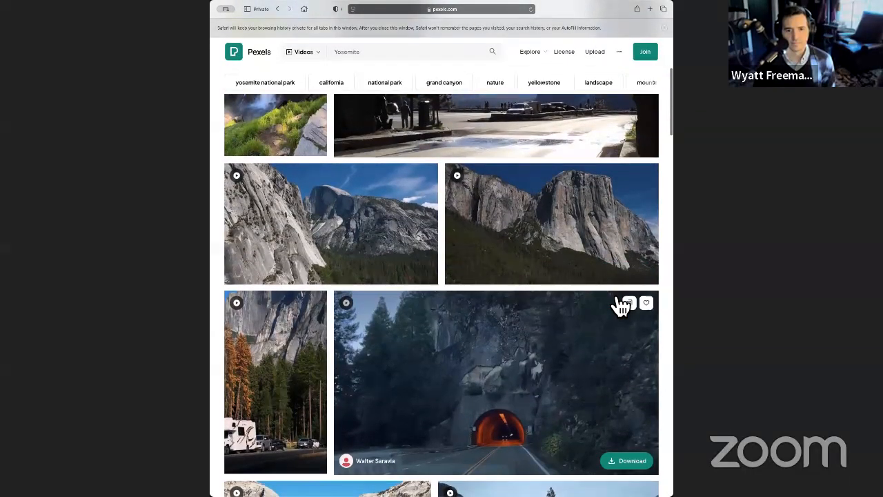
{"action": "scroll", "coordinate": [615, 297], "scroll_direction": "up", "scroll_amount": 10}
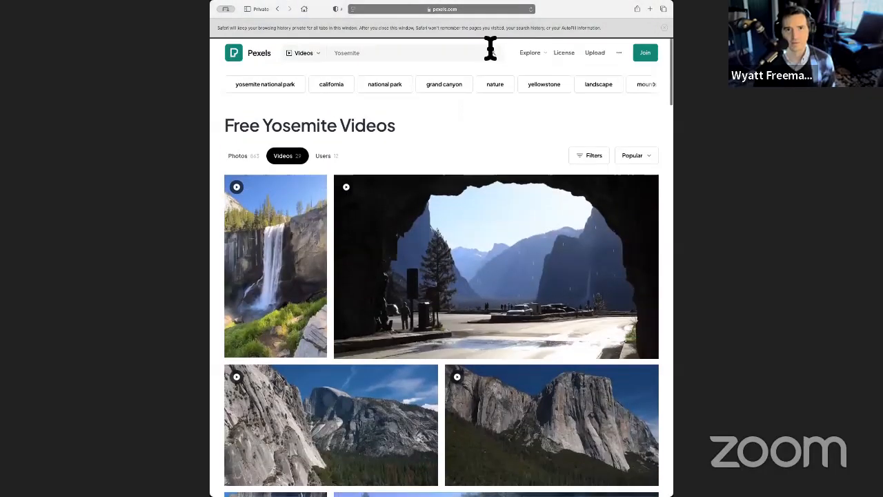
{"action": "left_click", "coordinate": [386, 55]}
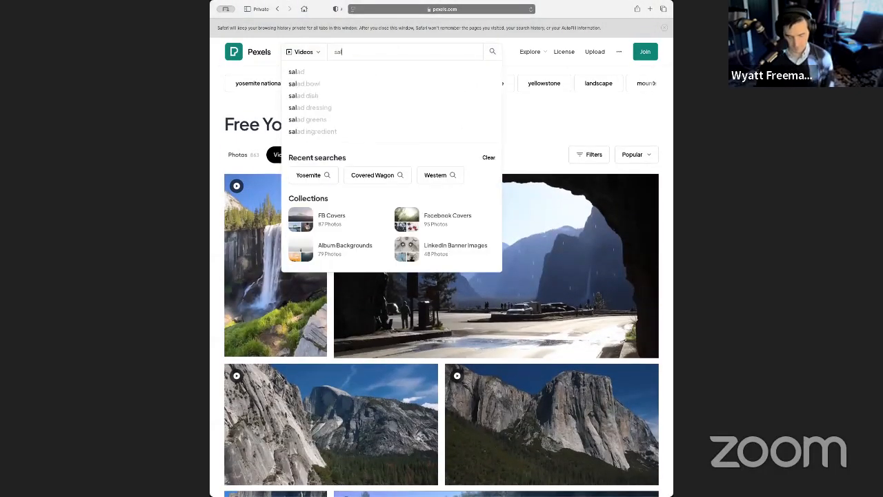
{"action": "key", "text": "Return"}
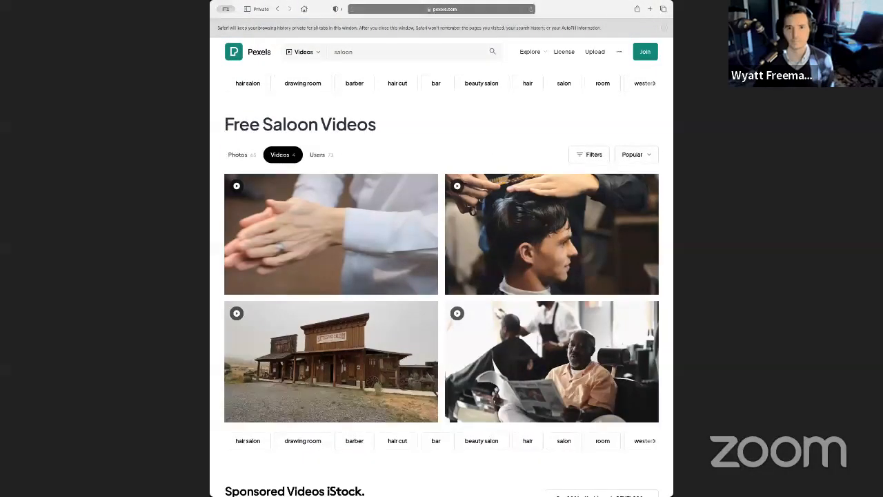
{"action": "scroll", "coordinate": [242, 216], "scroll_direction": "down", "scroll_amount": 2}
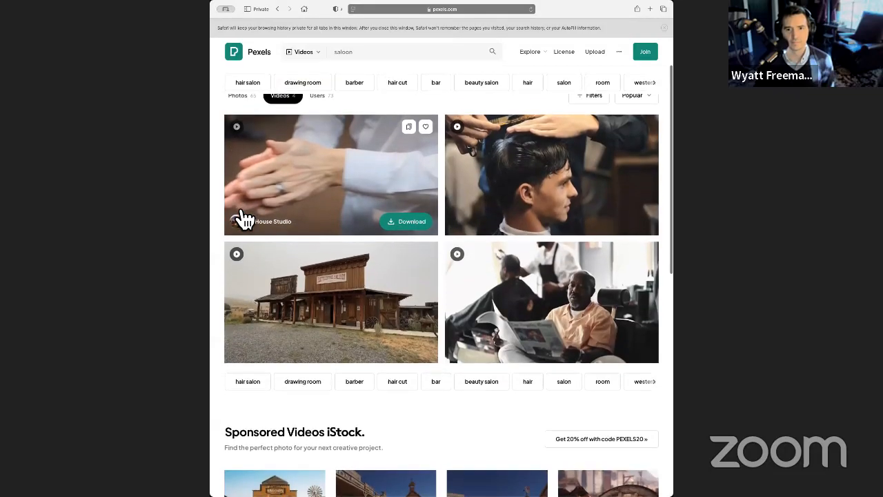
{"action": "left_click", "coordinate": [371, 307]}
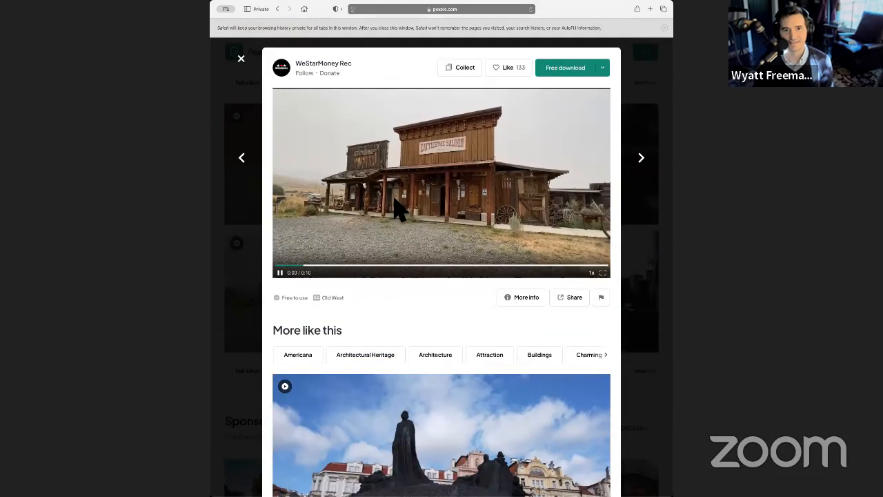
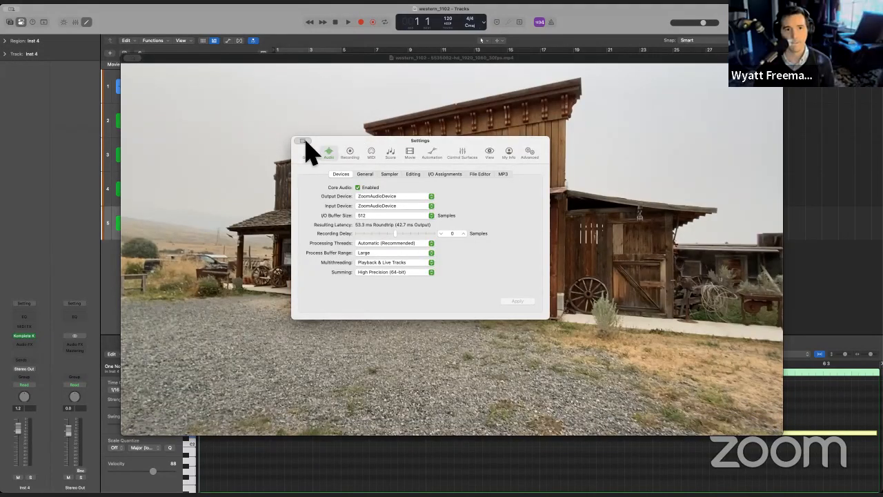
Close the audio settings, move the floating movie window clear of the ruler, and briefly test playback from the project start.
{"action": "key", "text": "super+w"}
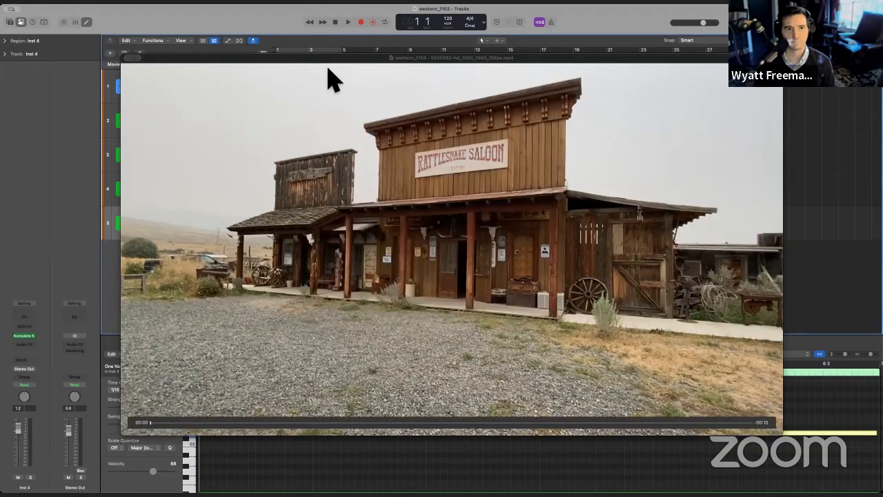
{"action": "left_click_drag", "start_coordinate": [313, 58], "coordinate": [342, 65]}
{"action": "left_click", "coordinate": [338, 22]}
{"action": "key", "text": "space"}
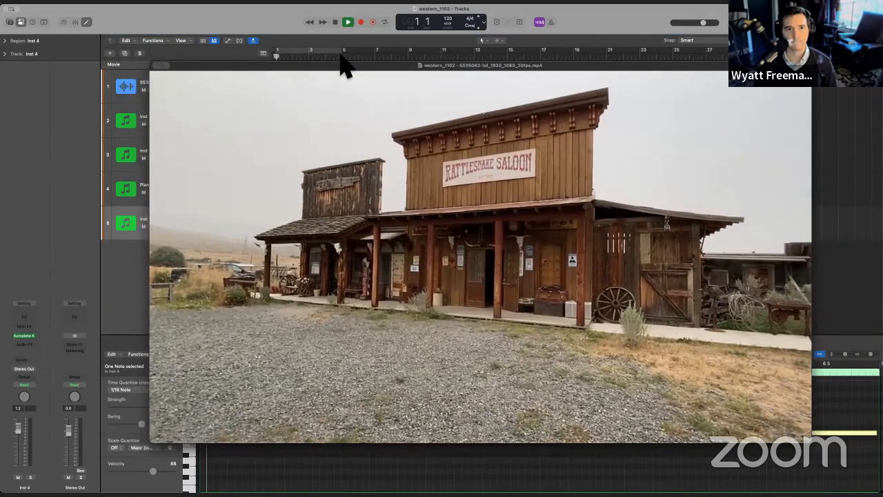
{"action": "key", "text": "space"}
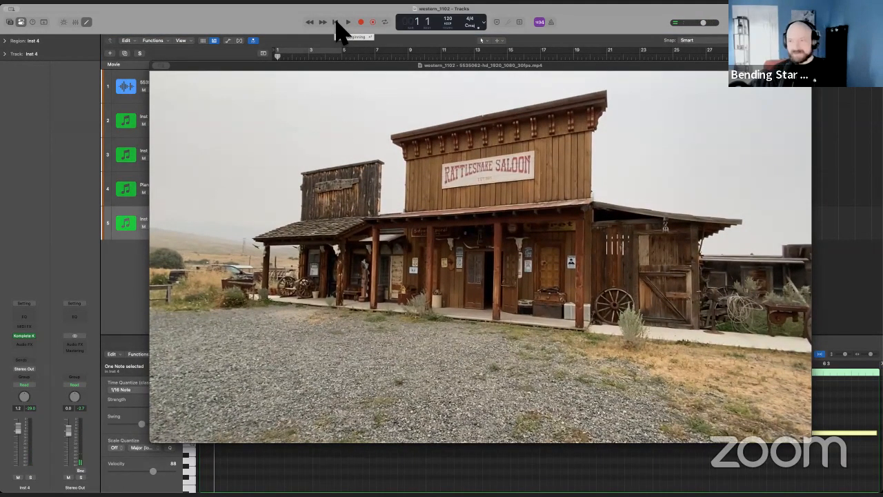
{"action": "left_click", "coordinate": [337, 23]}
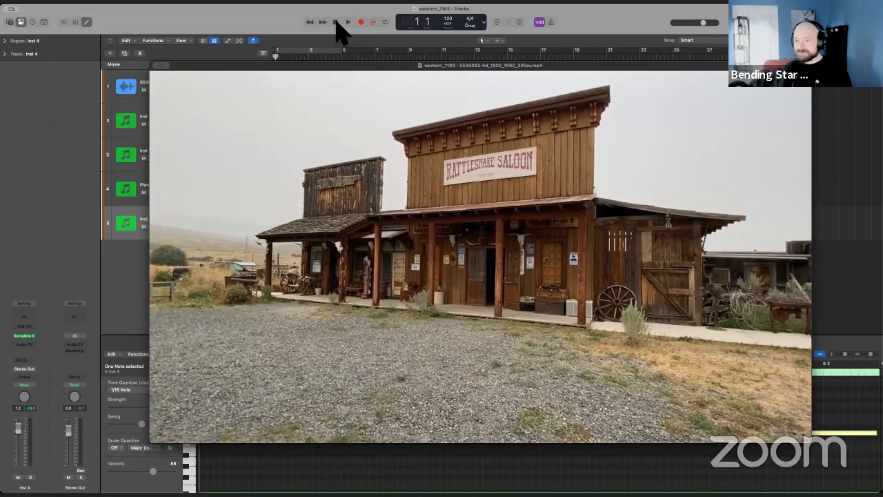
Play the western cue against the saloon movie twice from the beginning, then close the floating movie window.
{"action": "key", "text": "space"}
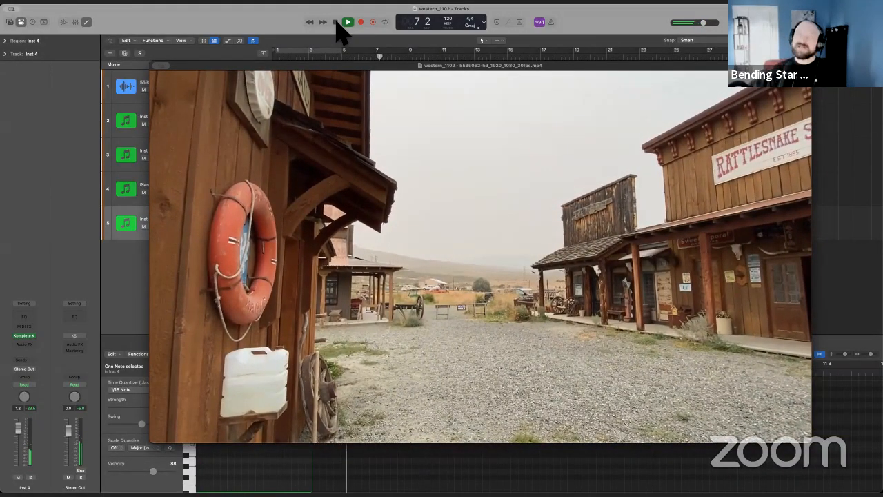
{"action": "left_click", "coordinate": [336, 22]}
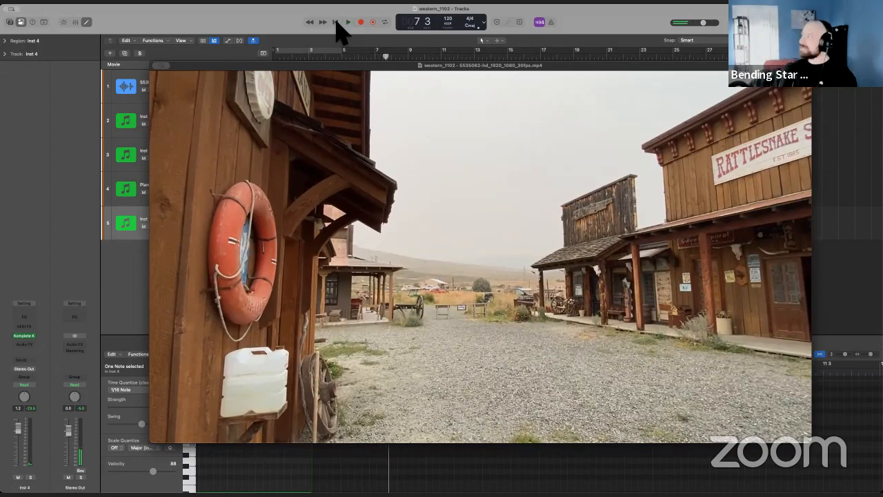
{"action": "left_click", "coordinate": [336, 22]}
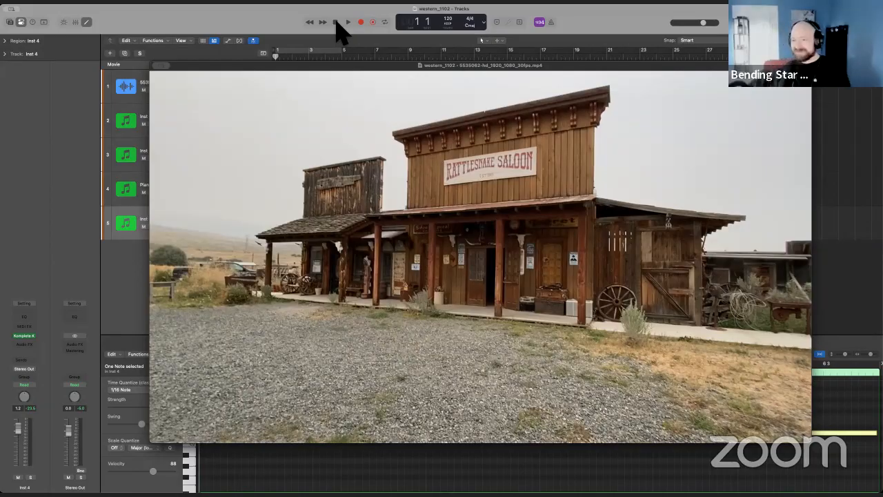
{"action": "key", "text": "space"}
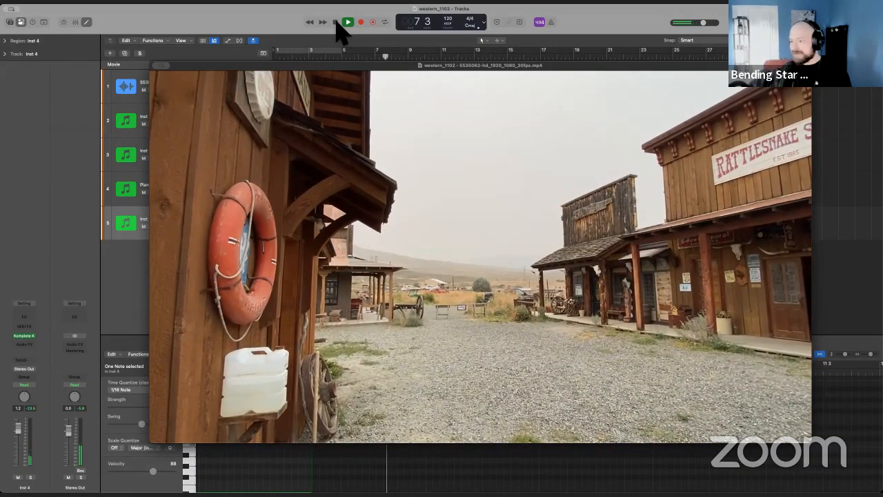
{"action": "left_click", "coordinate": [335, 22]}
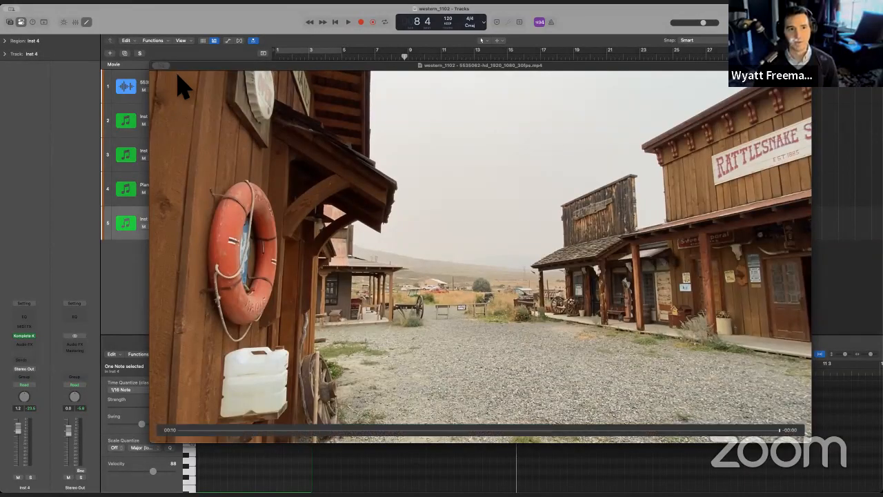
{"action": "key", "text": "super+w"}
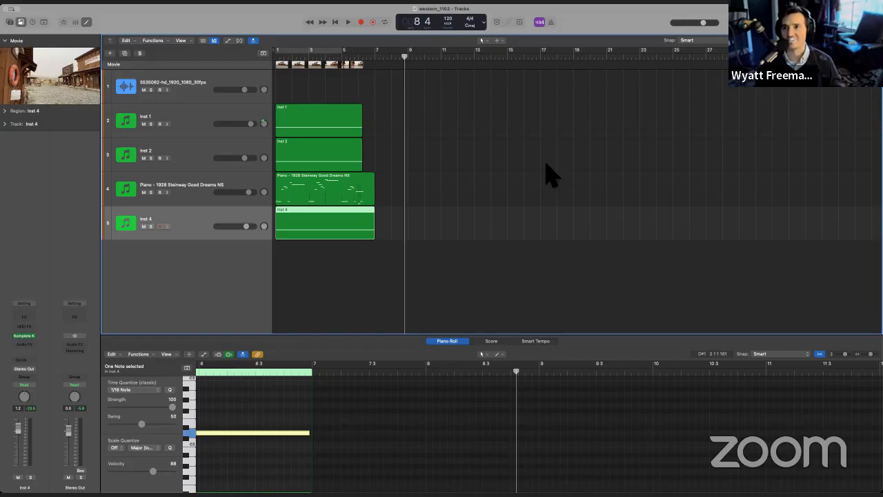
Open the Komplete Kontrol instrument on the Inst 2 track and move its window clear of the regions.
{"action": "left_click", "coordinate": [178, 123]}
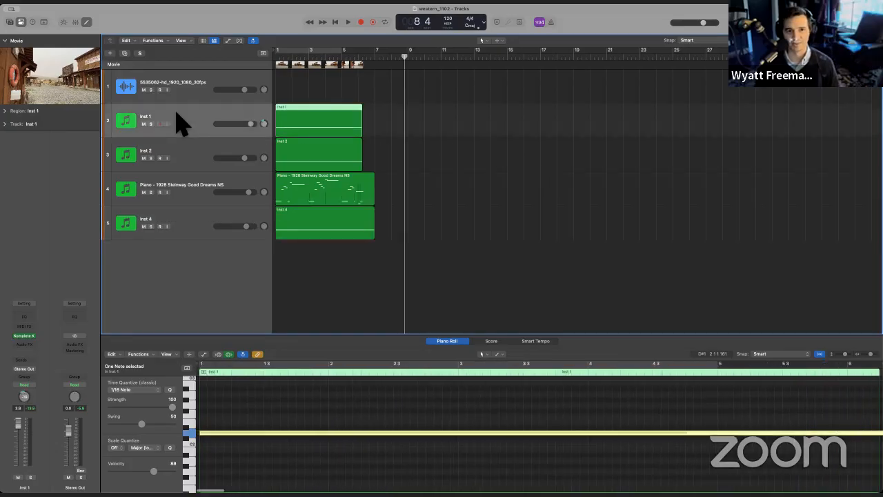
{"action": "left_click", "coordinate": [182, 160]}
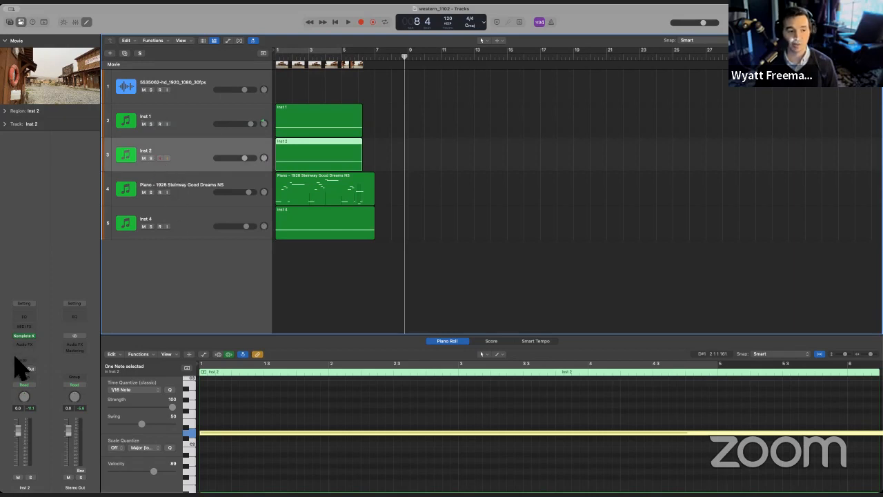
{"action": "left_click", "coordinate": [24, 336]}
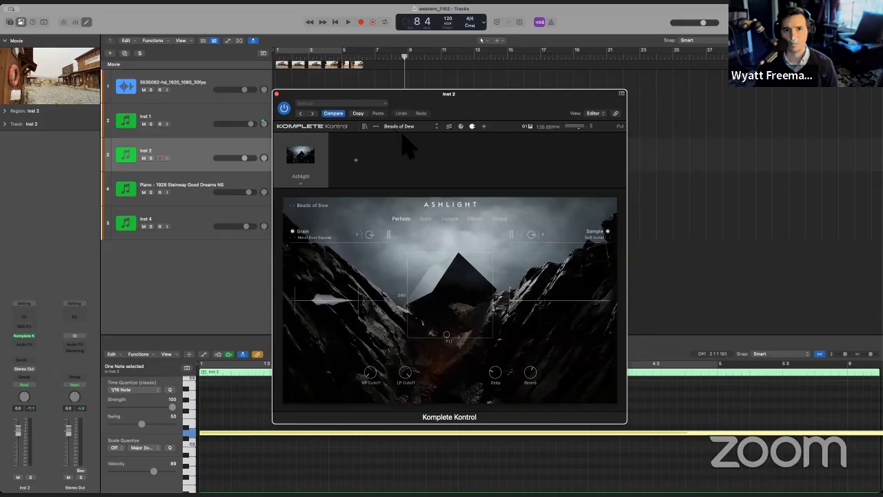
{"action": "left_click_drag", "start_coordinate": [406, 94], "coordinate": [580, 92]}
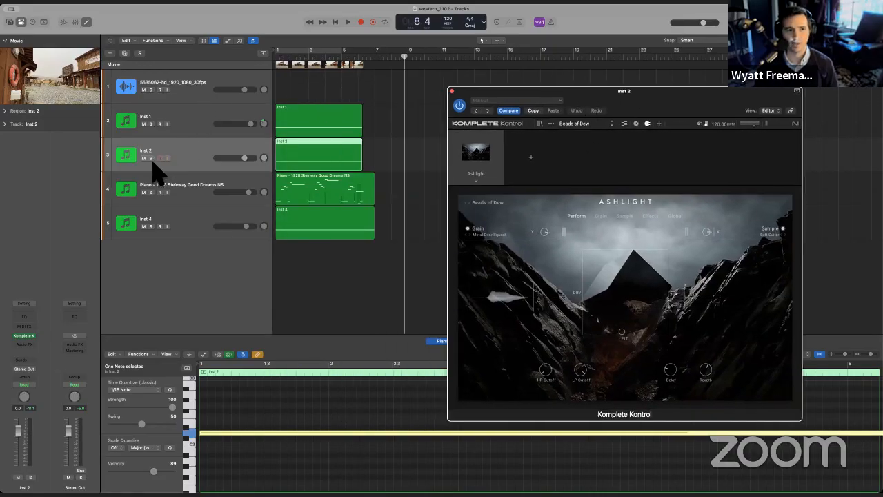
Solo the Inst 2 track and audition its Ashlight Beads of Dew part from the start, keeping the instrument window beside the regions.
{"action": "left_click", "coordinate": [151, 158]}
{"action": "left_click", "coordinate": [336, 22]}
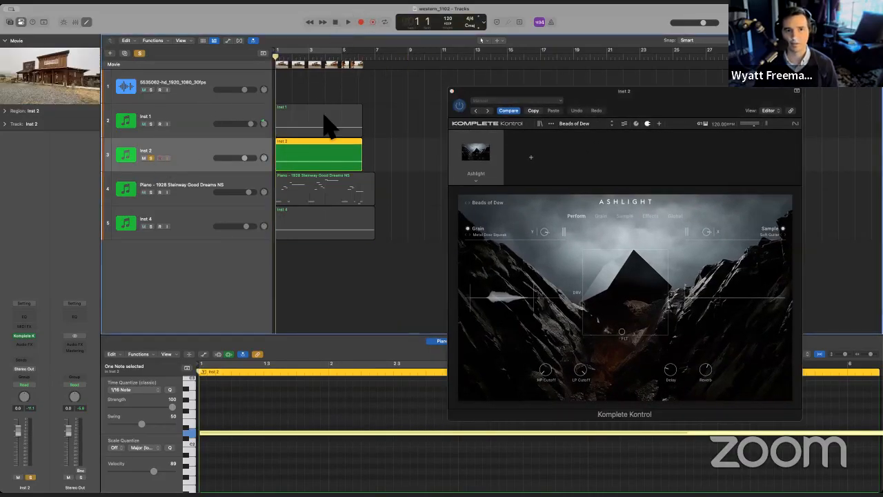
{"action": "key", "text": "space"}
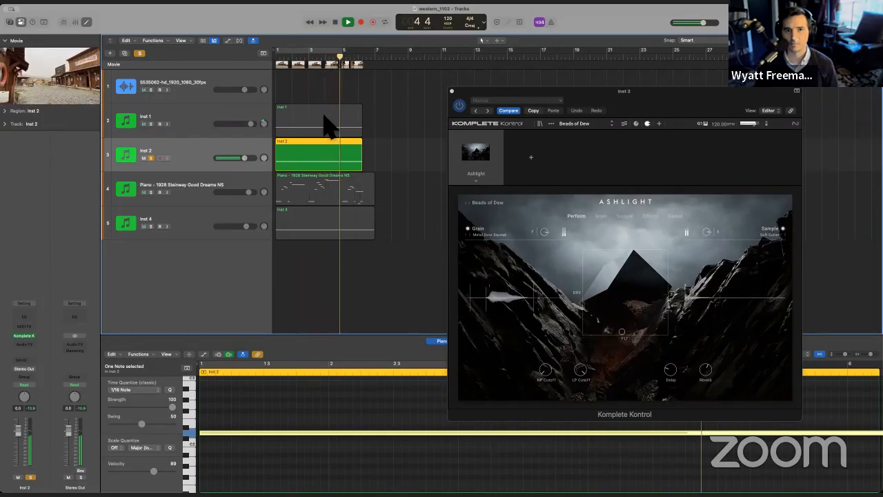
{"action": "key", "text": "space"}
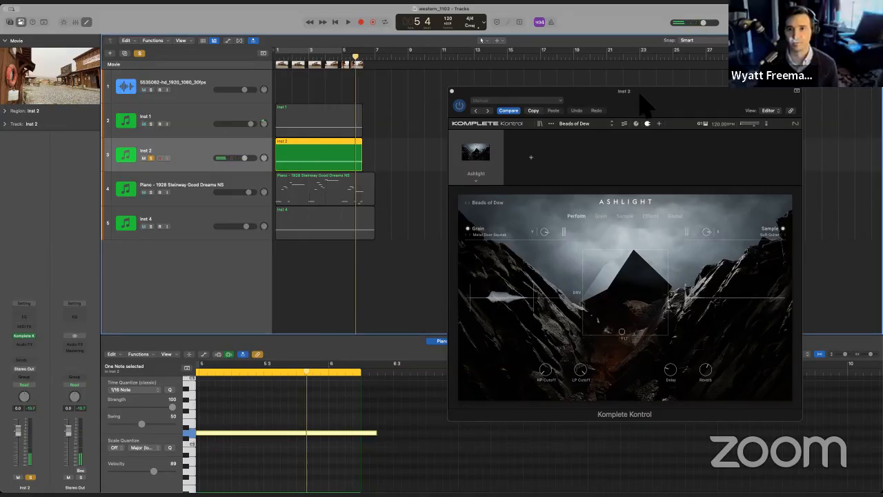
{"action": "left_click_drag", "start_coordinate": [641, 95], "coordinate": [537, 92]}
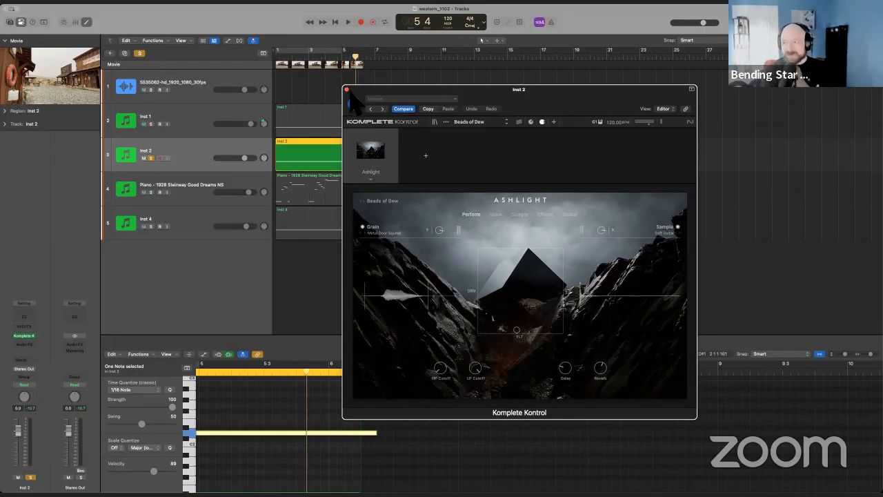
{"action": "left_click_drag", "start_coordinate": [489, 91], "coordinate": [571, 71]}
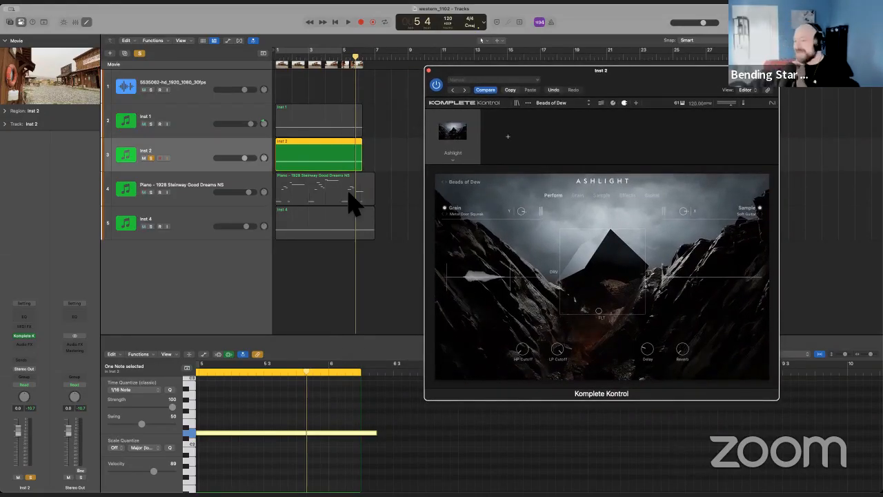
Insert the stereo Native Instruments Replika delay on the Inst 2 track, lower its Mix, and close the plug-in window.
{"action": "left_click", "coordinate": [186, 157]}
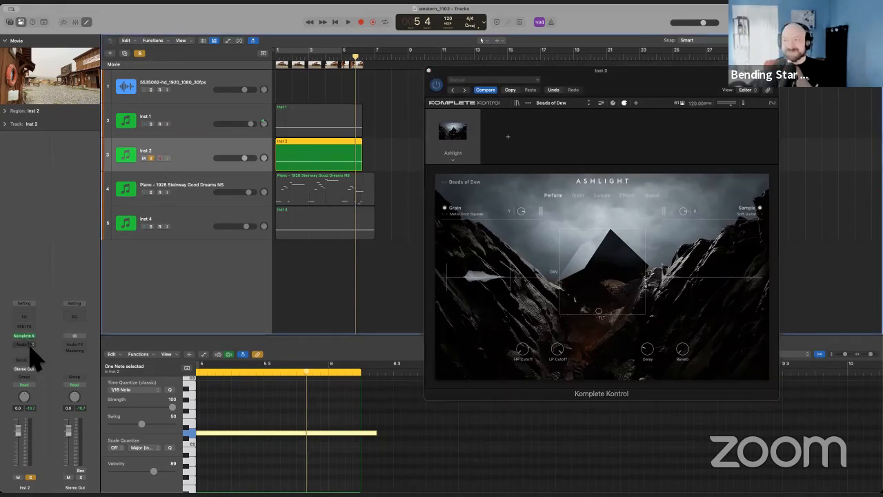
{"action": "left_click", "coordinate": [30, 350]}
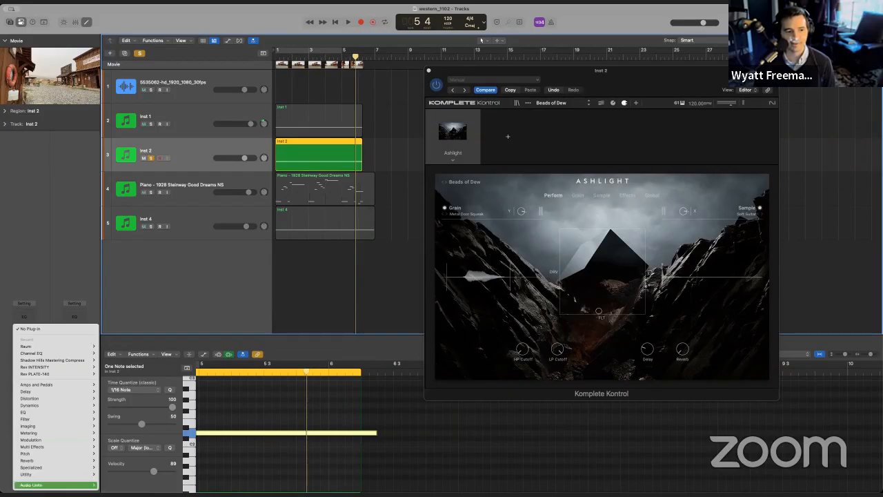
{"action": "mouse_move", "coordinate": [41, 484]}
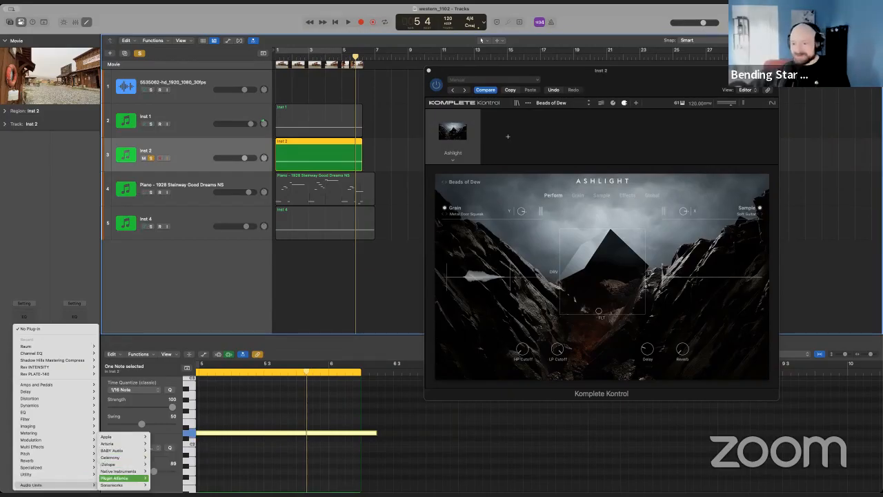
{"action": "mouse_move", "coordinate": [121, 470]}
{"action": "mouse_move", "coordinate": [176, 415]}
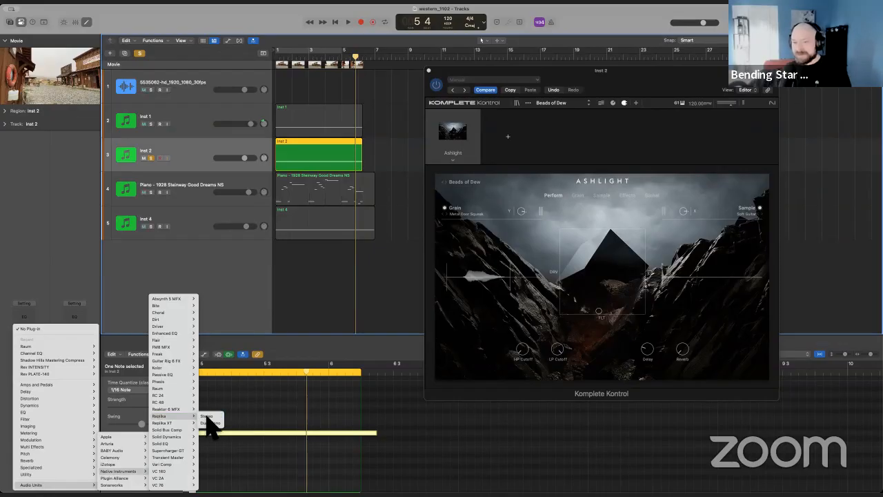
{"action": "left_click", "coordinate": [207, 417]}
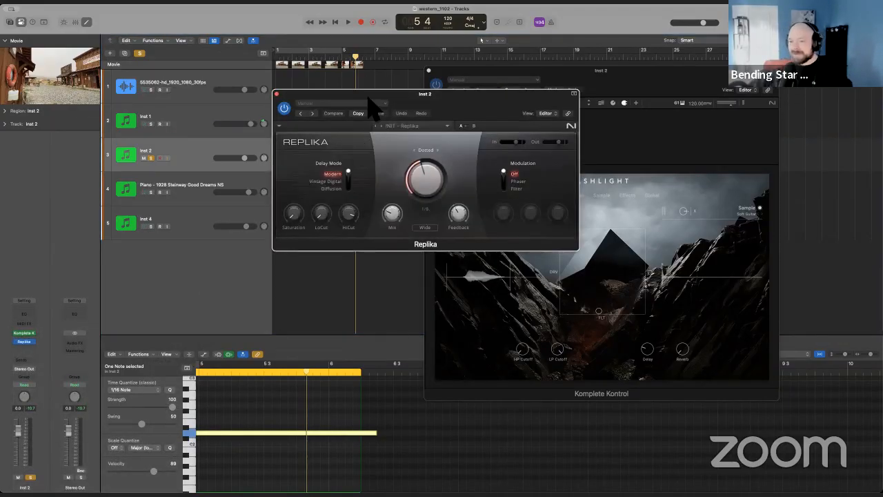
{"action": "left_click_drag", "start_coordinate": [356, 105], "coordinate": [172, 172]}
{"action": "left_click_drag", "start_coordinate": [208, 281], "coordinate": [216, 307]}
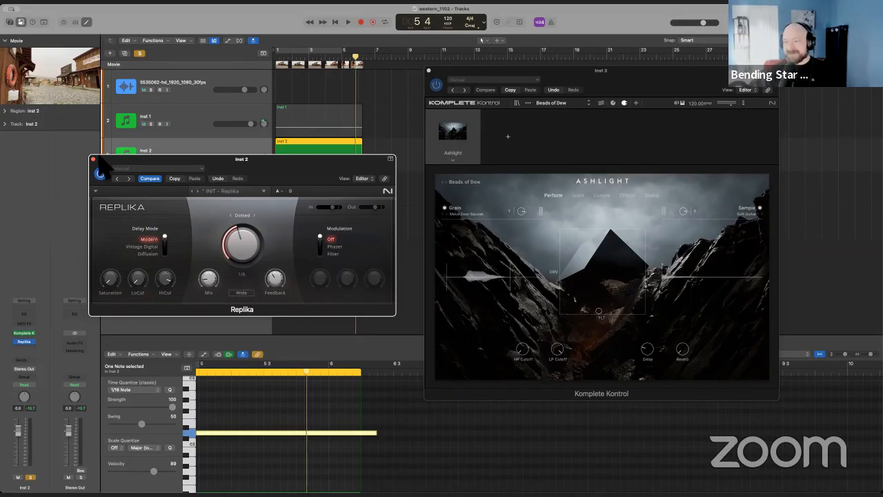
{"action": "left_click_drag", "start_coordinate": [116, 159], "coordinate": [145, 150]}
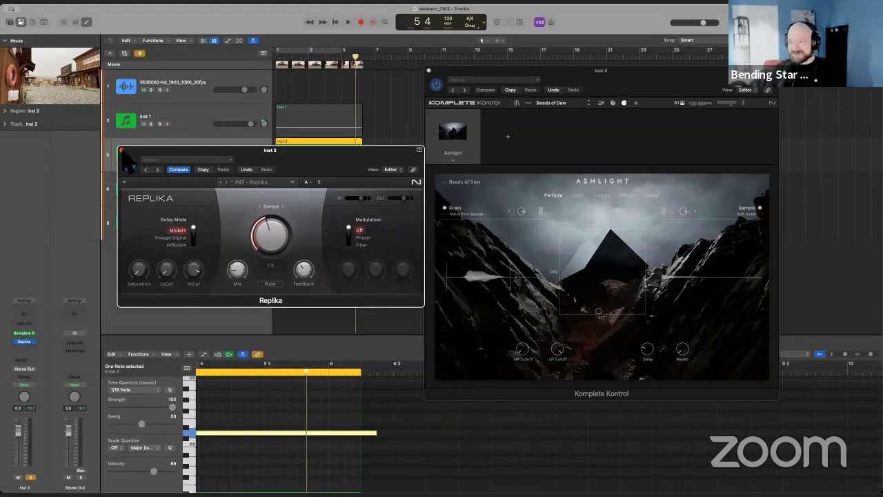
{"action": "left_click", "coordinate": [122, 150]}
Close the Komplete Kontrol window, unsolo the Inst 2 track, and return the playhead to the project start.
{"action": "left_click_drag", "start_coordinate": [579, 69], "coordinate": [528, 58]}
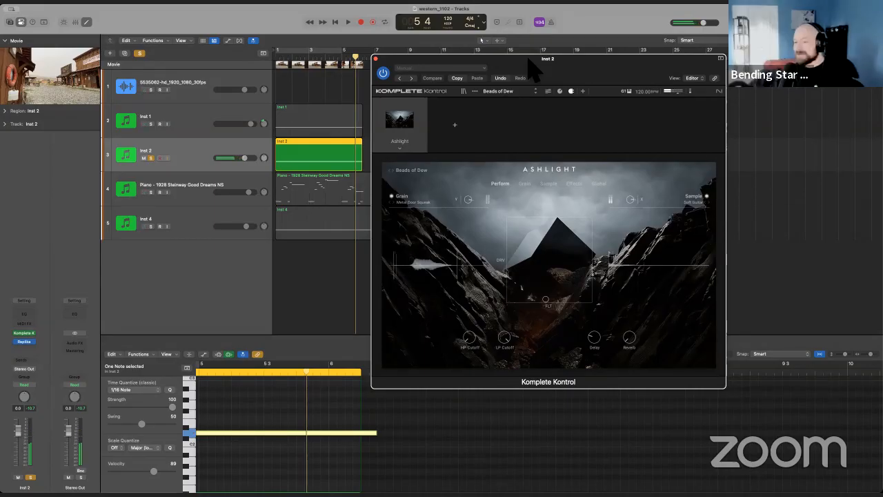
{"action": "left_click", "coordinate": [376, 60]}
{"action": "left_click", "coordinate": [151, 158]}
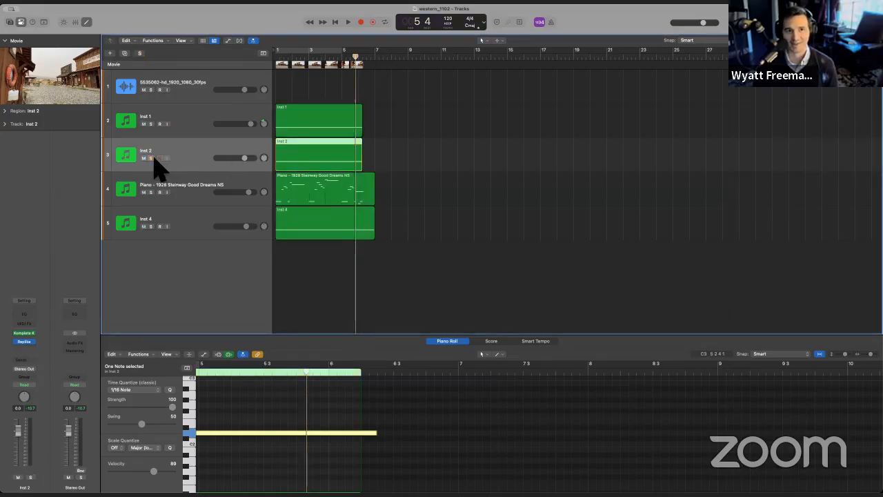
{"action": "left_click", "coordinate": [335, 21]}
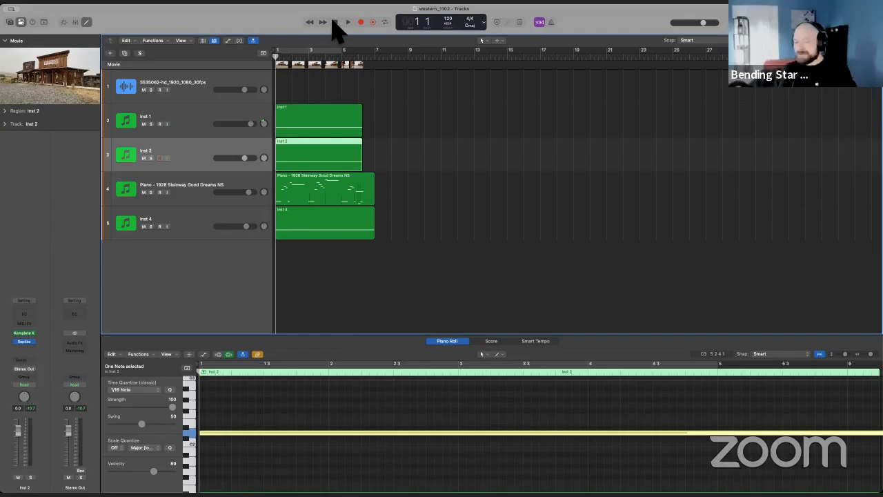
Solo the 1928 Steinway Good Dreams piano track, audition its part from the start, and return the playhead to the beginning.
{"action": "left_click", "coordinate": [205, 195]}
{"action": "left_click", "coordinate": [200, 226]}
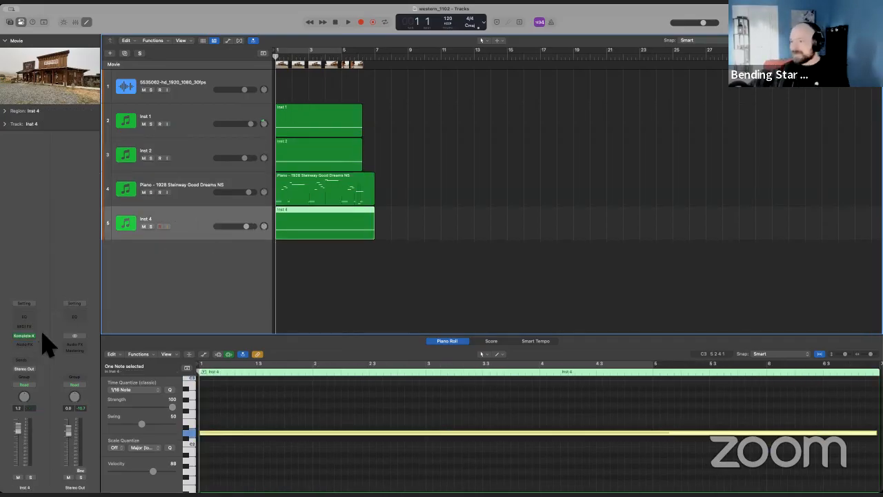
{"action": "left_click", "coordinate": [202, 187]}
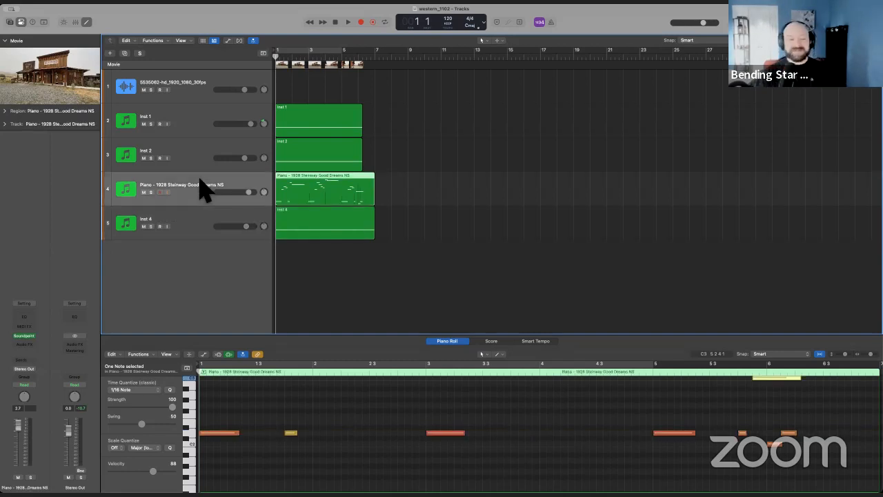
{"action": "left_click", "coordinate": [150, 192]}
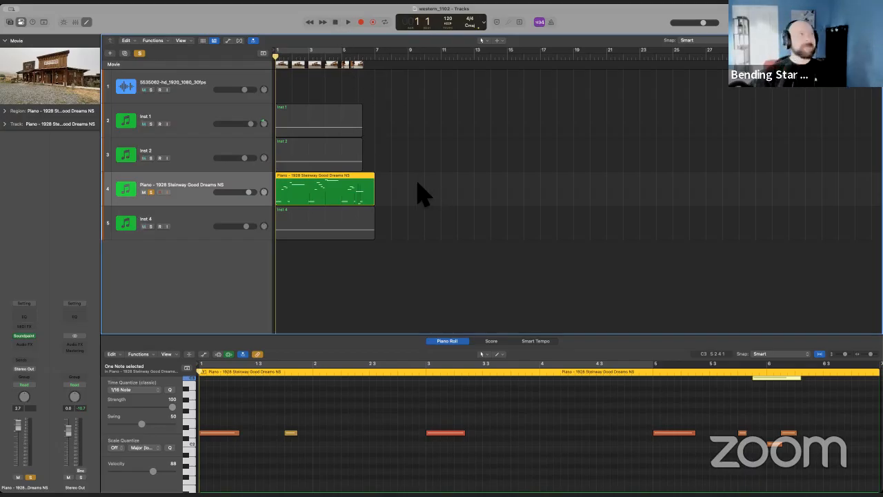
{"action": "key", "text": "space"}
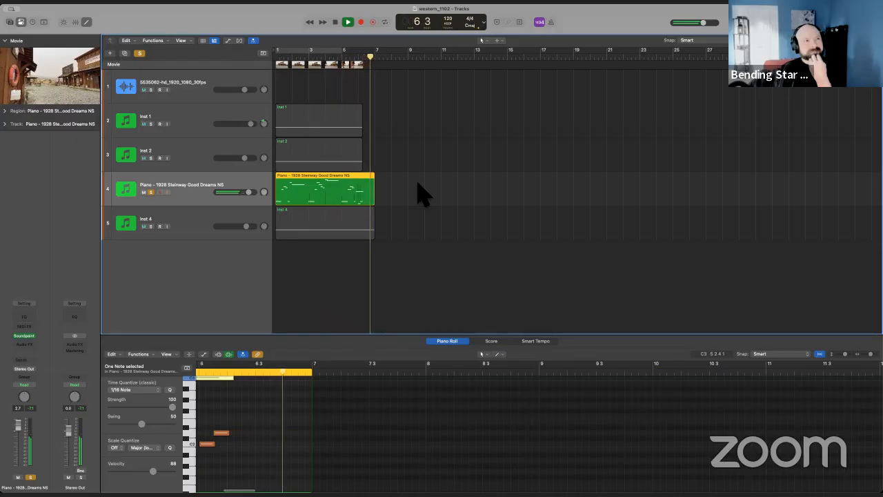
{"action": "key", "text": "space"}
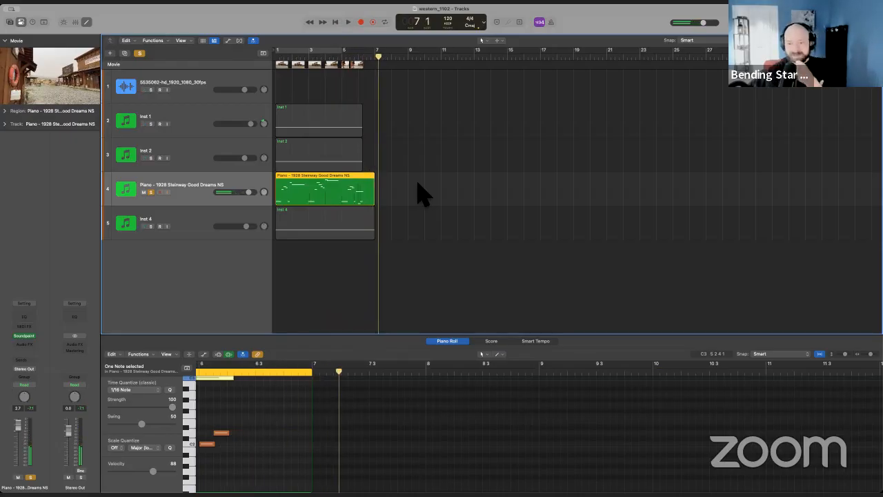
{"action": "key", "text": "Return"}
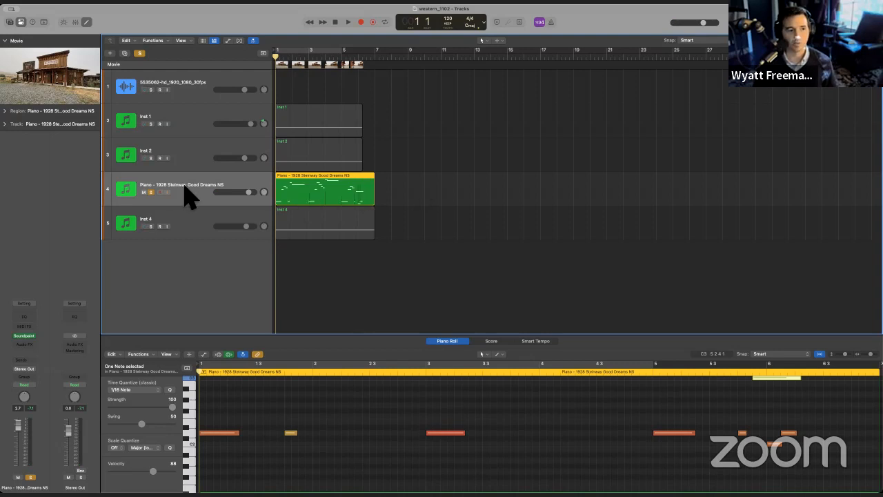
Open the Soundpaint instrument on the 1928 Steinway piano track, show its effects, and place the window clear of the regions.
{"action": "left_click", "coordinate": [25, 336]}
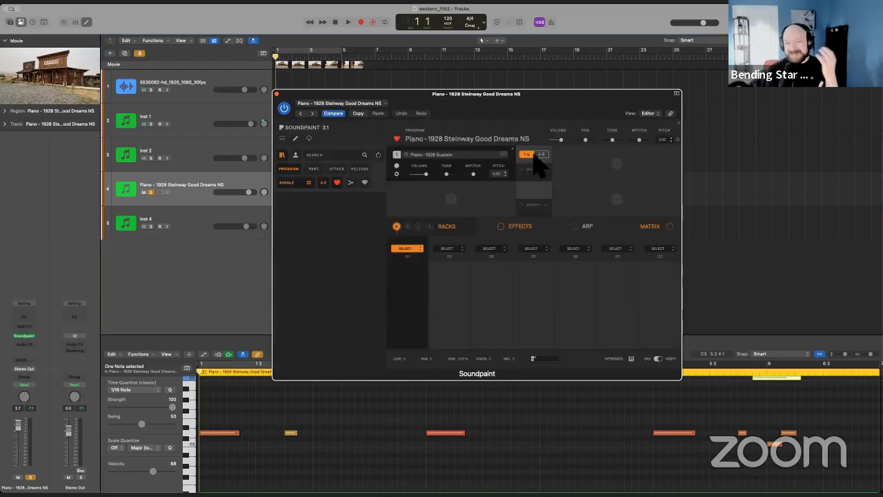
{"action": "left_click_drag", "start_coordinate": [425, 100], "coordinate": [503, 94]}
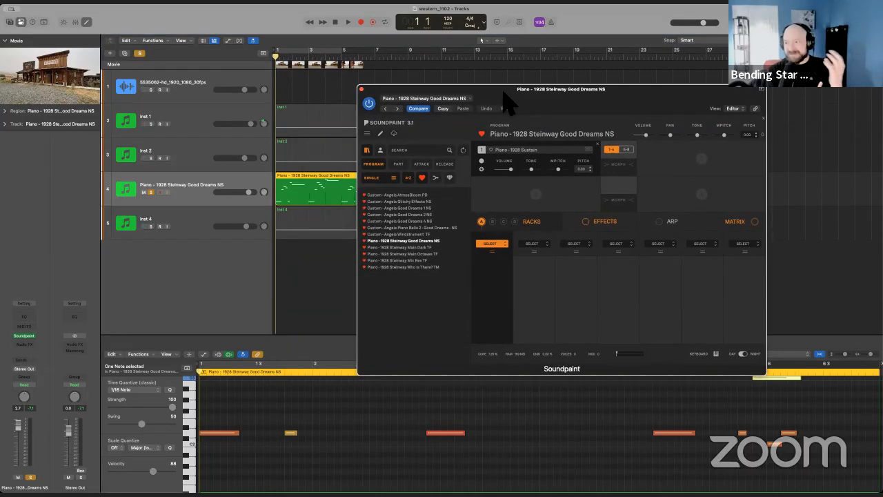
{"action": "left_click", "coordinate": [585, 222]}
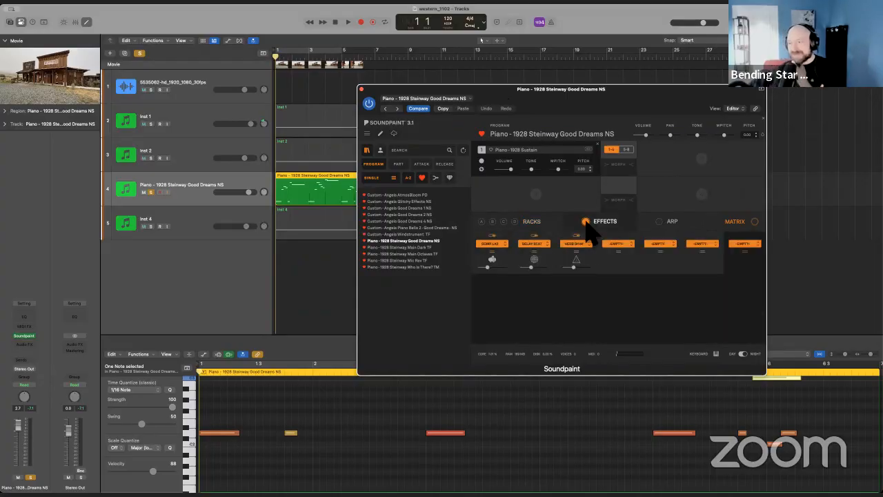
{"action": "left_click_drag", "start_coordinate": [495, 99], "coordinate": [573, 108]}
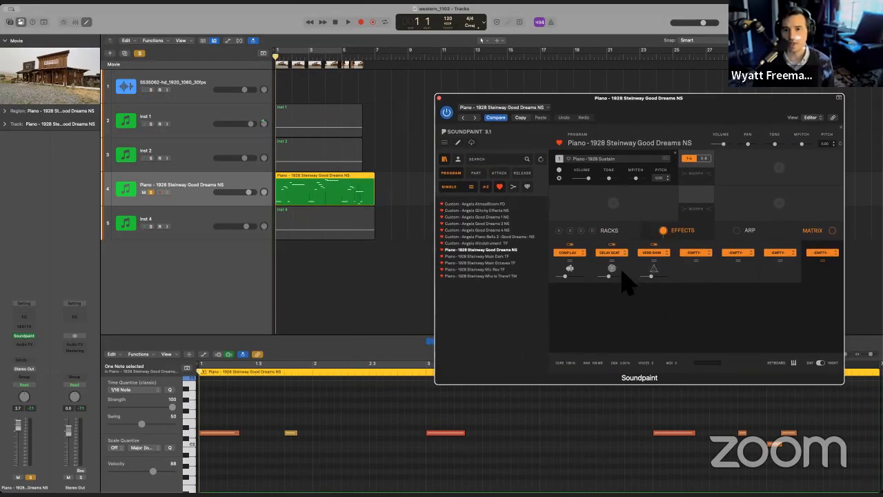
Bypass the piano's Delay Scat effect with its settings shown, audition the soloed part, and return the playhead to the start.
{"action": "left_click", "coordinate": [612, 246]}
{"action": "left_click", "coordinate": [610, 265]}
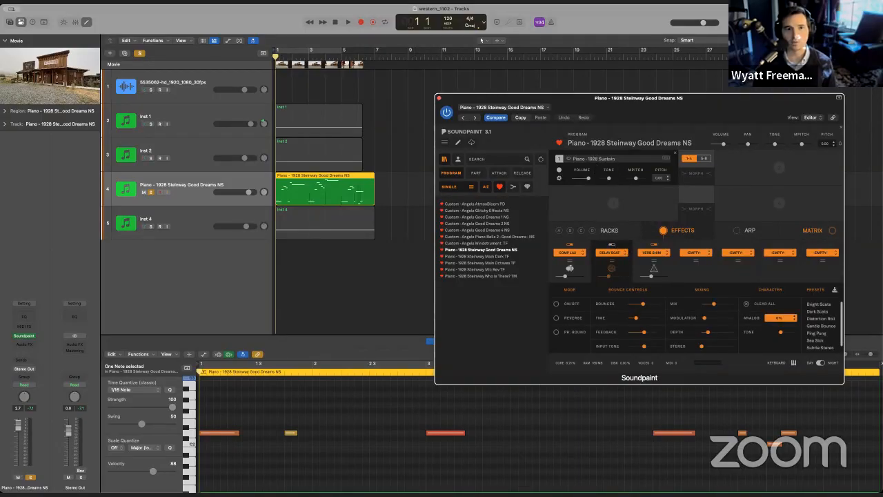
{"action": "left_click", "coordinate": [347, 22]}
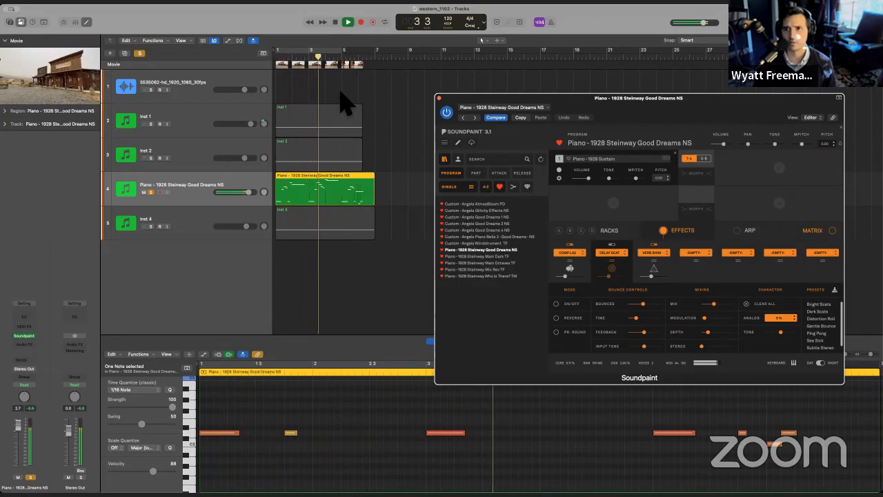
{"action": "key", "text": "space"}
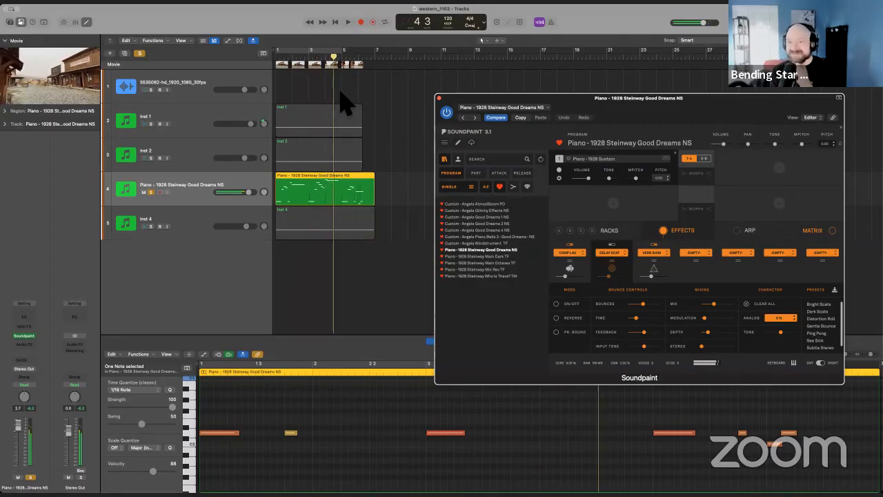
{"action": "left_click", "coordinate": [336, 22]}
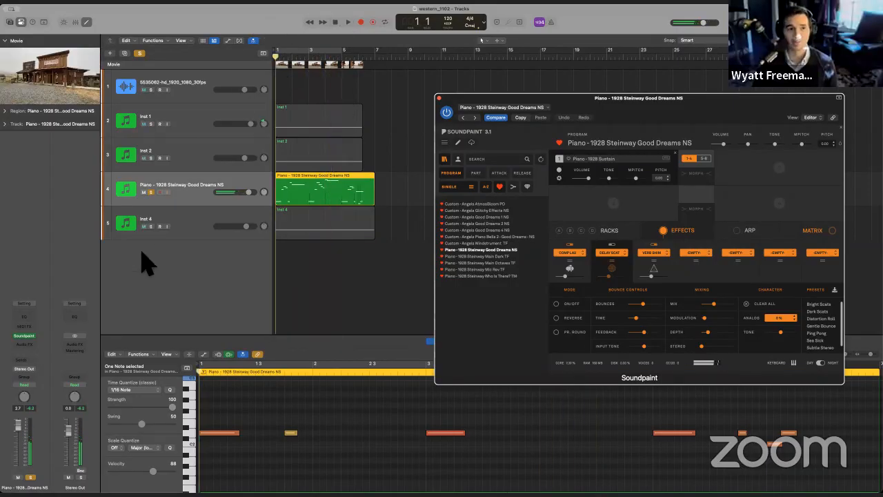
Unsolo the piano track, audition the full cue without the piano delay, and return the playhead to the beginning.
{"action": "left_click", "coordinate": [151, 192]}
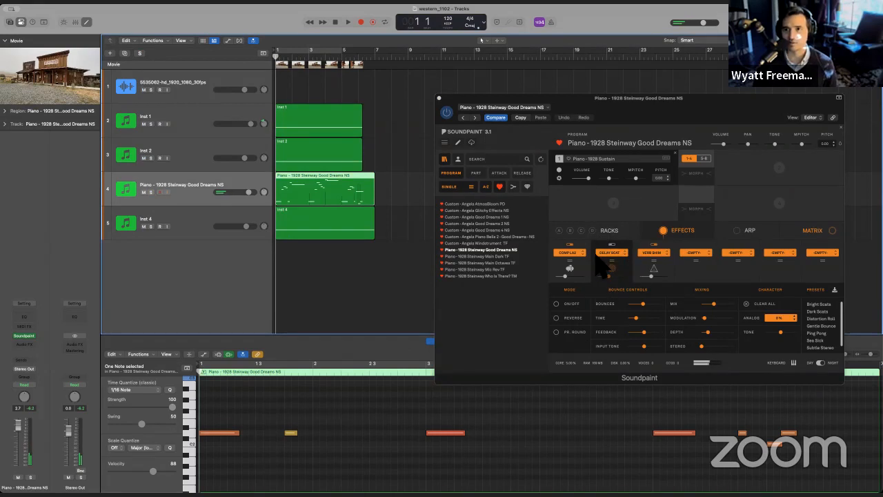
{"action": "key", "text": "space"}
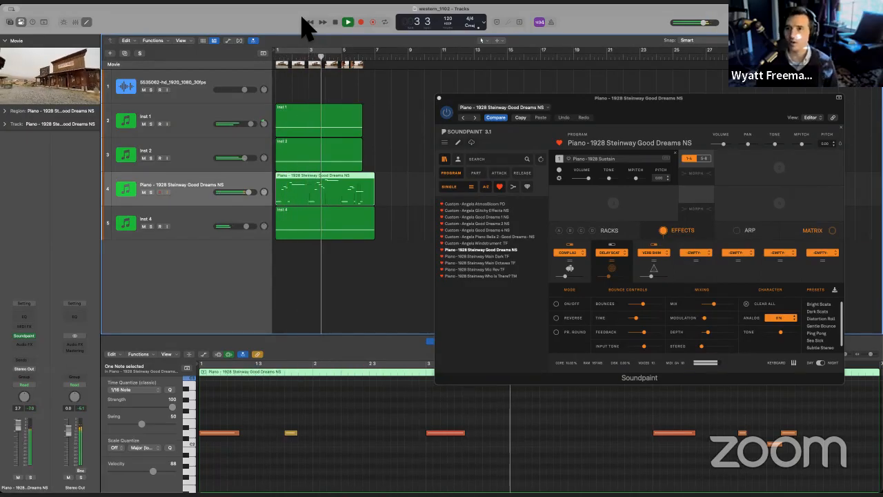
{"action": "key", "text": "space"}
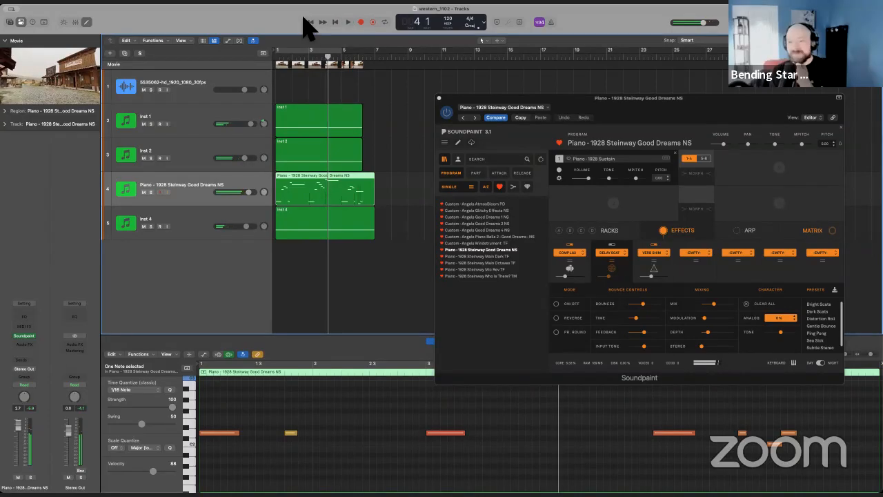
{"action": "left_click", "coordinate": [335, 21]}
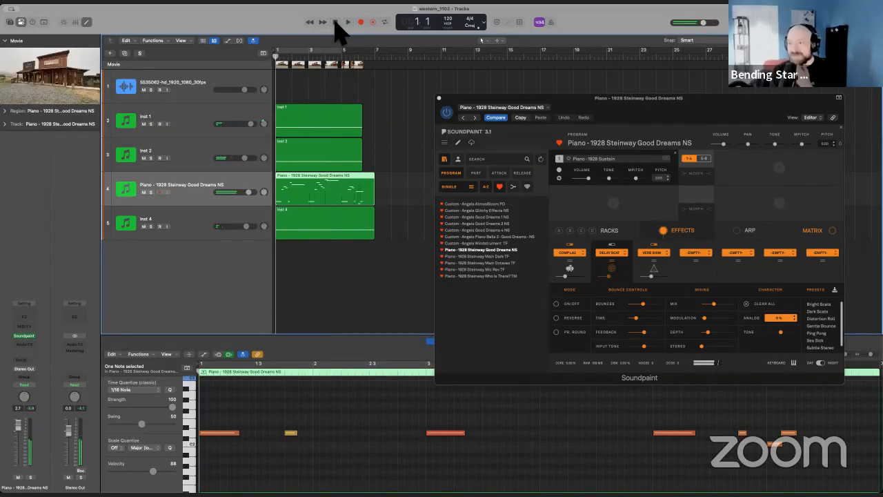
Re-enable the piano's Delay Scat effect, play the full cue, and lower the delay's Mix before returning to the start.
{"action": "left_click", "coordinate": [611, 244]}
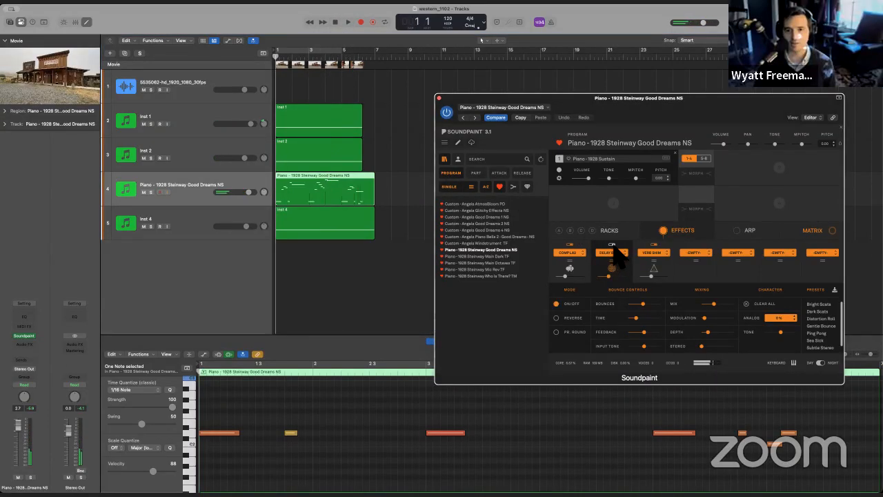
{"action": "key", "text": "space"}
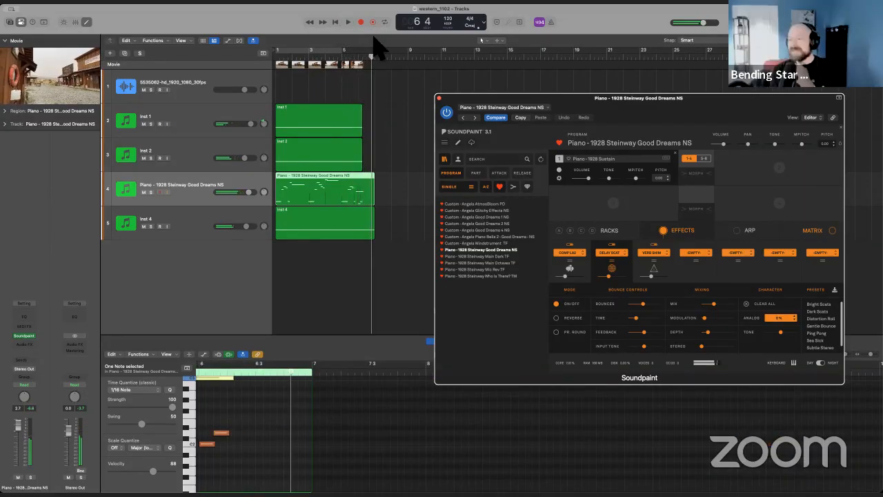
{"action": "left_click_drag", "start_coordinate": [604, 276], "coordinate": [603, 276]}
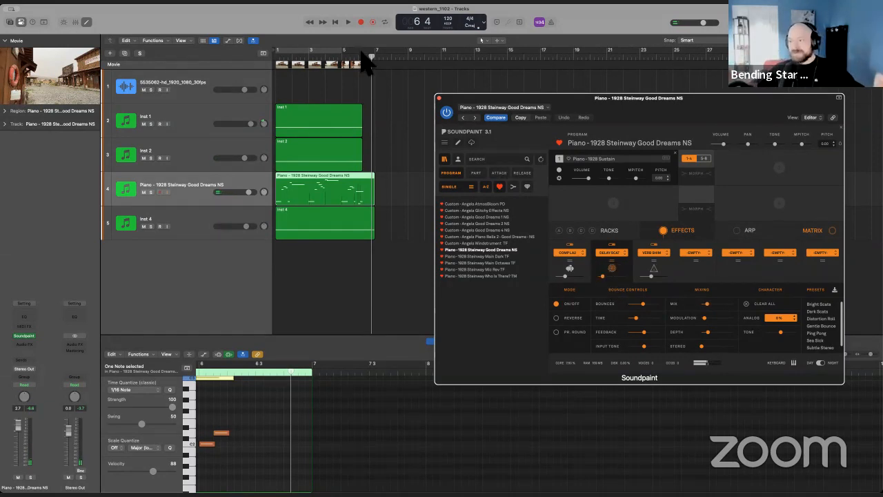
{"action": "left_click", "coordinate": [334, 24]}
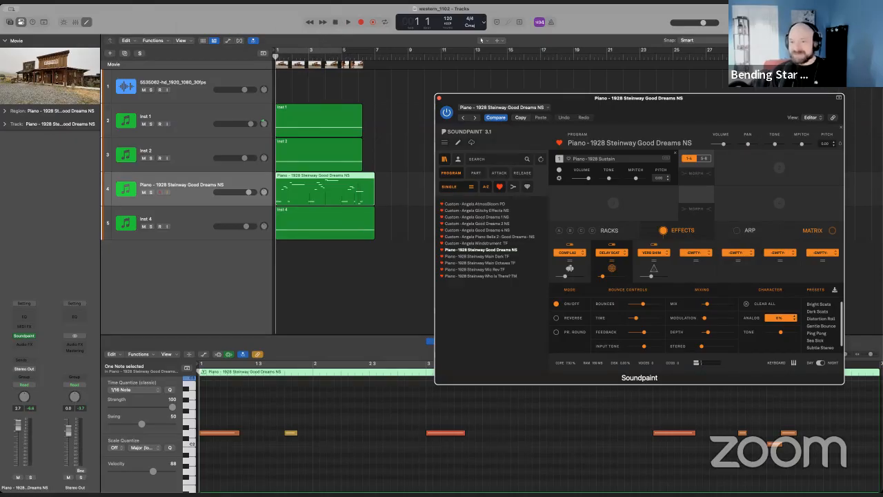
Save the project, view the saloon movie in its own window, and close the movie and Soundpaint windows.
{"action": "left_click", "coordinate": [51, 2]}
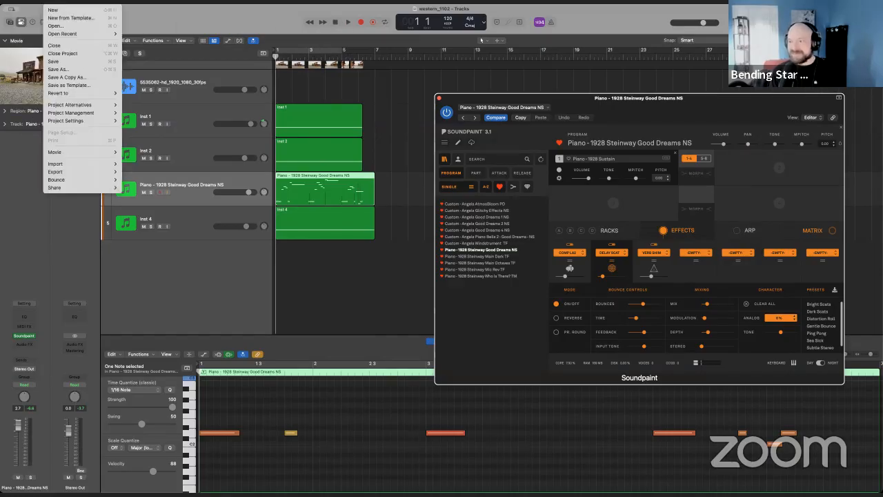
{"action": "left_click", "coordinate": [66, 61]}
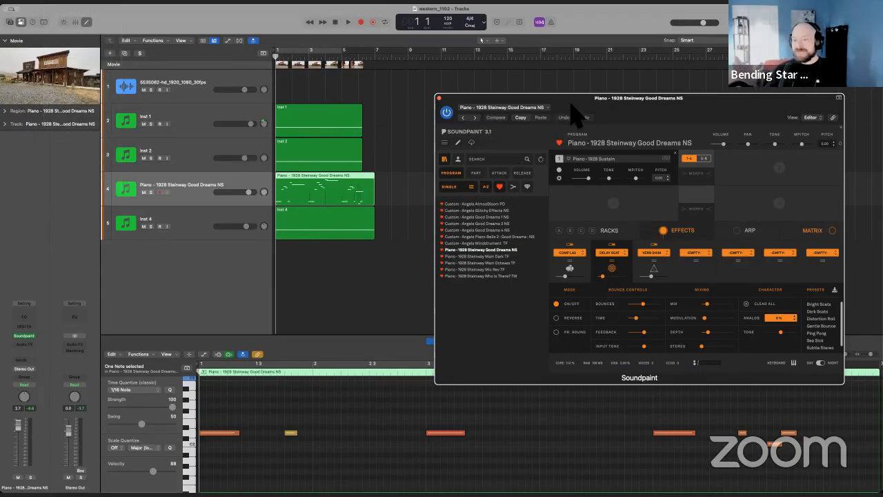
{"action": "left_click_drag", "start_coordinate": [564, 101], "coordinate": [483, 103]}
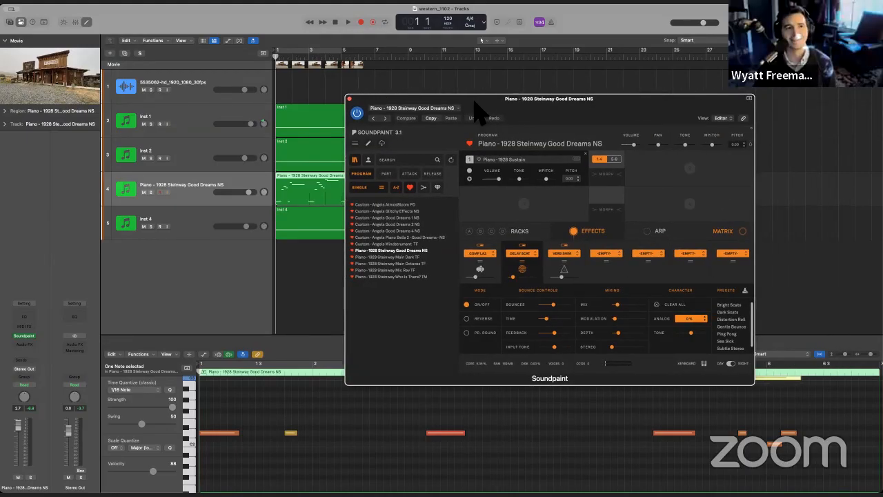
{"action": "left_click", "coordinate": [74, 78]}
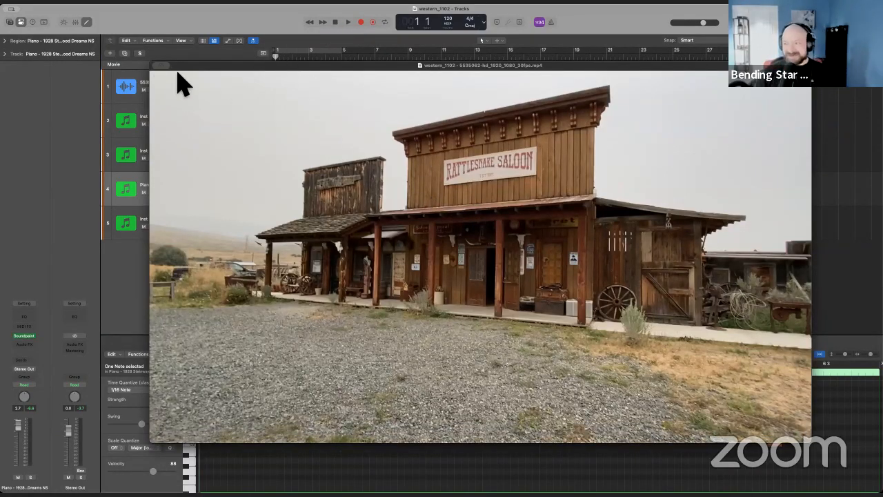
{"action": "left_click", "coordinate": [157, 65]}
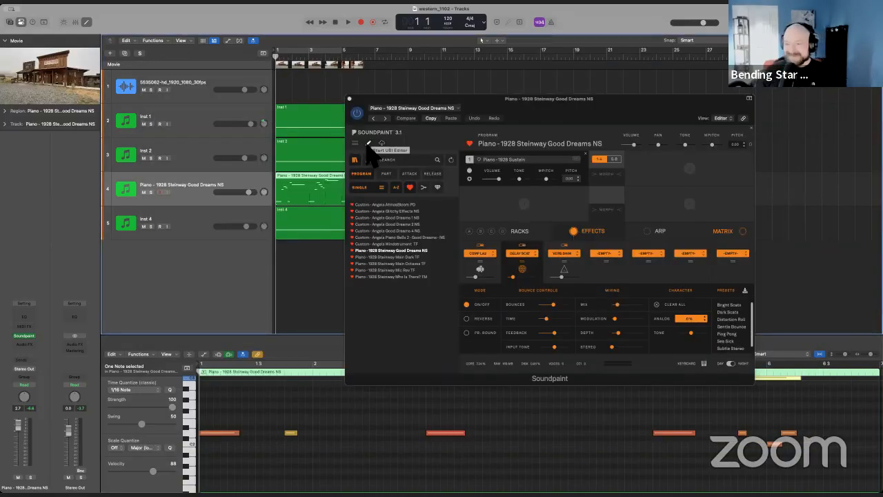
{"action": "left_click", "coordinate": [349, 99]}
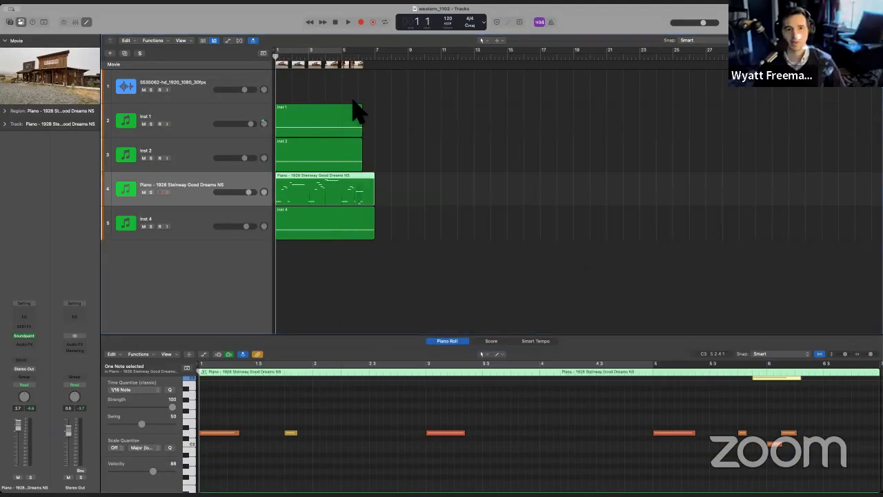
{"action": "left_click", "coordinate": [403, 307]}
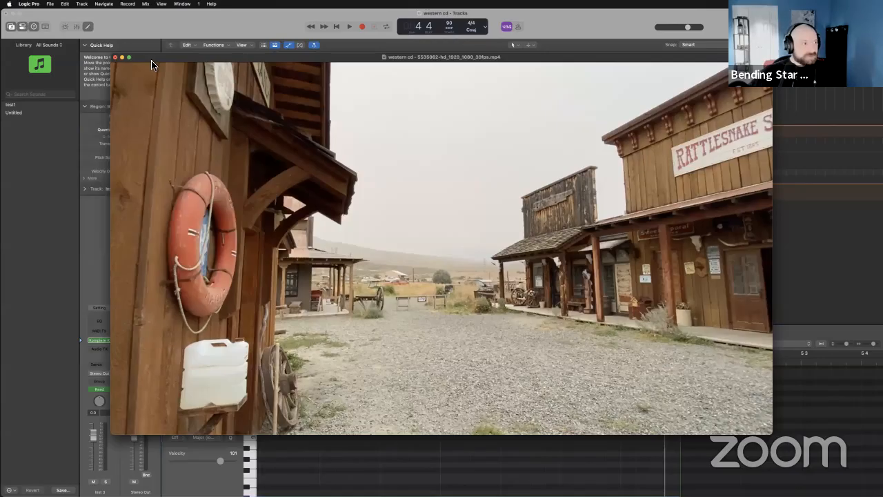
Show the western cd project's movie in its own large window and close the Settings window.
{"action": "left_click_drag", "start_coordinate": [151, 60], "coordinate": [228, 206]}
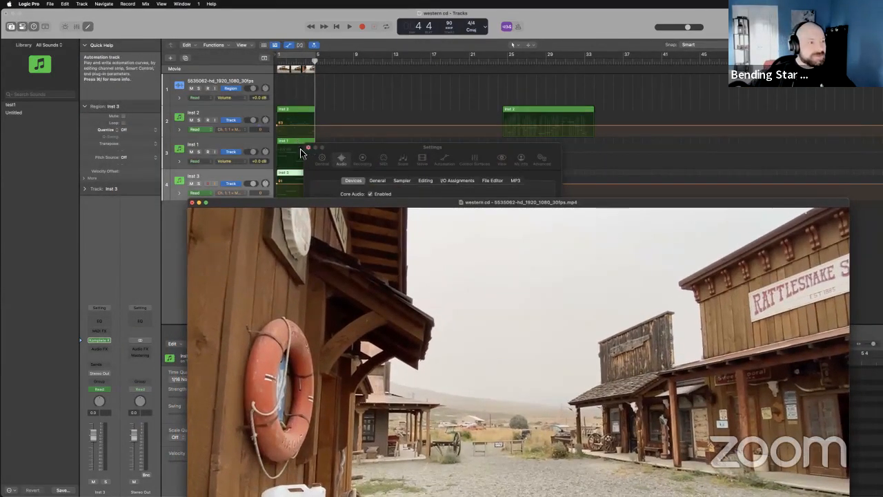
{"action": "left_click", "coordinate": [310, 147]}
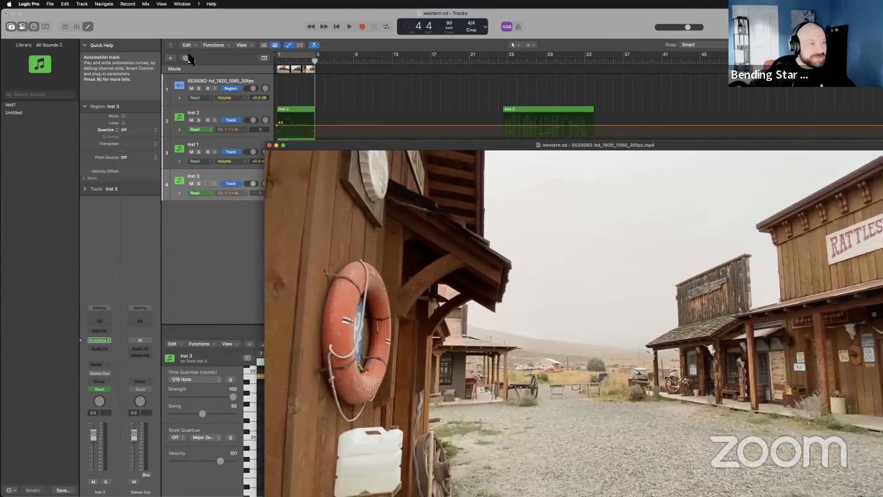
{"action": "left_click_drag", "start_coordinate": [190, 59], "coordinate": [227, 49]}
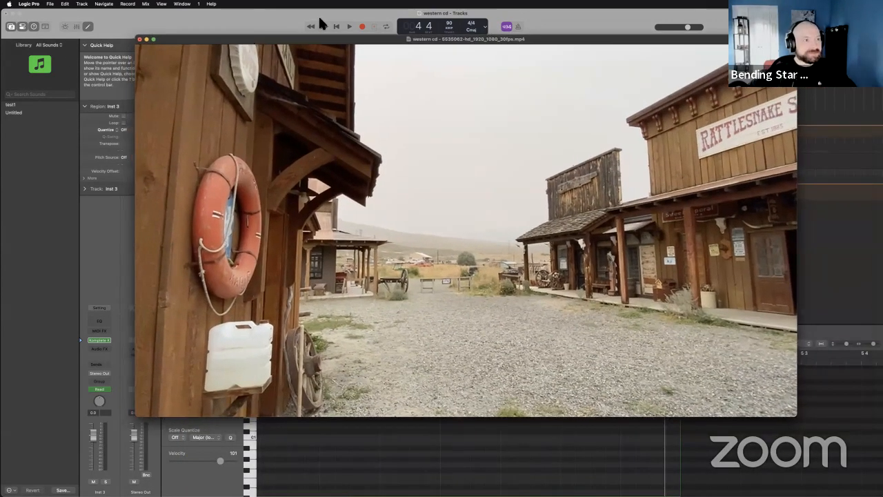
Play the western cd cue with the saloon movie from the start through to the end, and stop playback.
{"action": "left_click", "coordinate": [337, 26]}
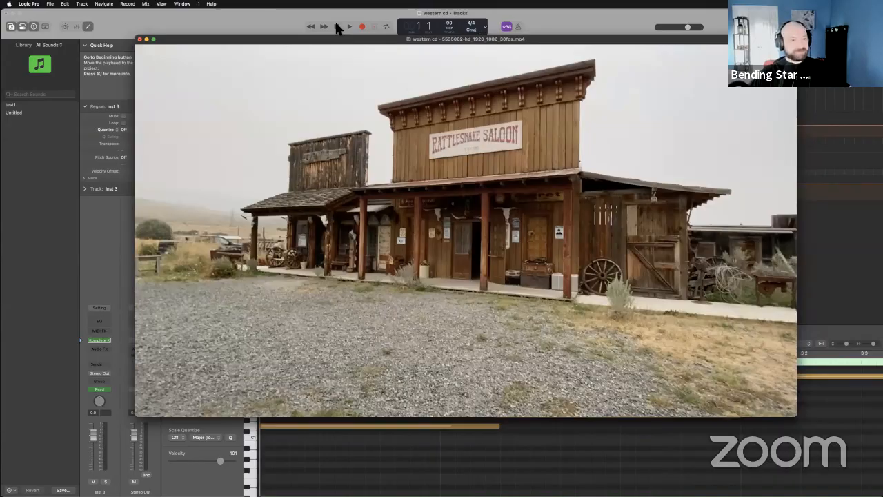
{"action": "key", "text": "space"}
{"action": "left_click", "coordinate": [350, 28]}
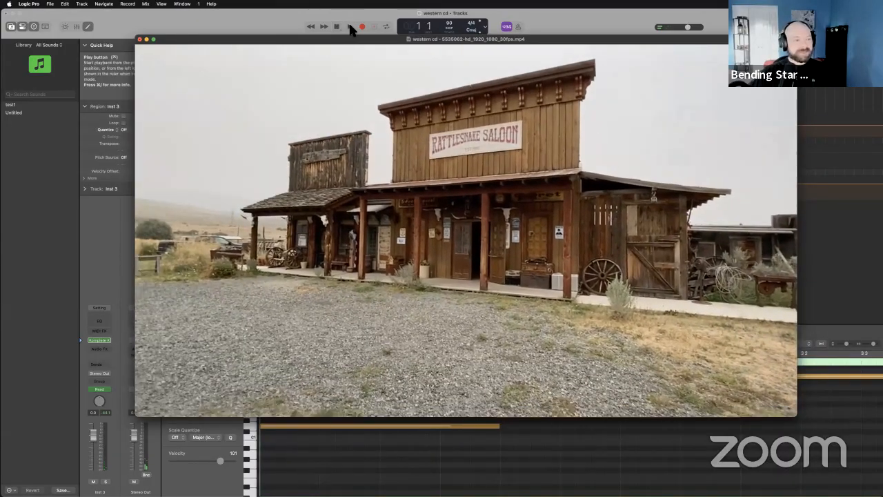
{"action": "left_click", "coordinate": [350, 28]}
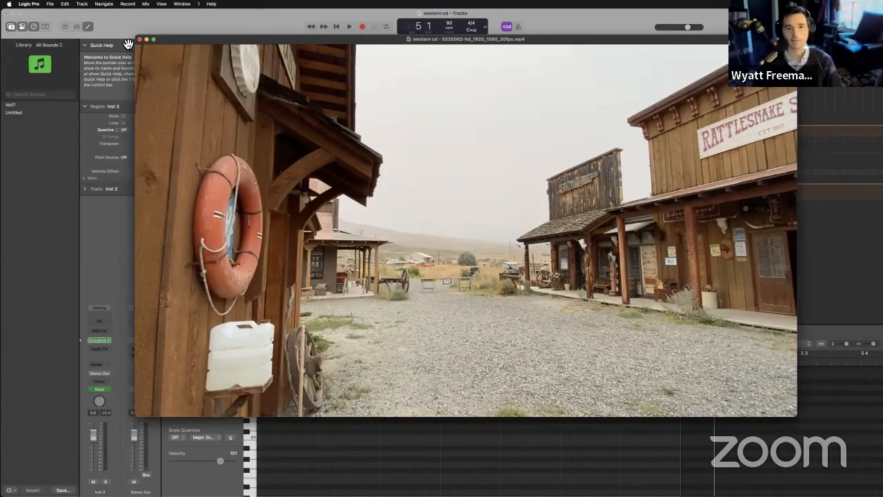
Shrink the movie window to uncover the tracks, and review the Picked Acoustic on Inst 1 and Emotional Cello on Inst 3.
{"action": "left_click_drag", "start_coordinate": [137, 36], "coordinate": [380, 178]}
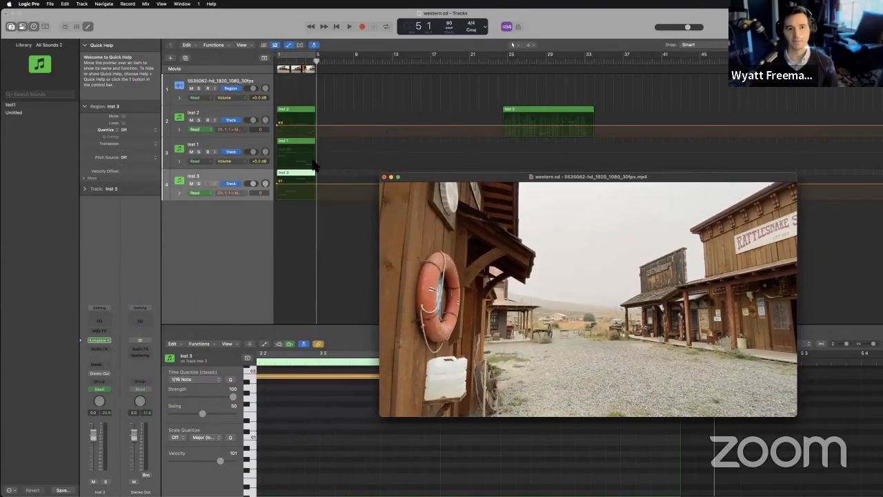
{"action": "left_click", "coordinate": [238, 156]}
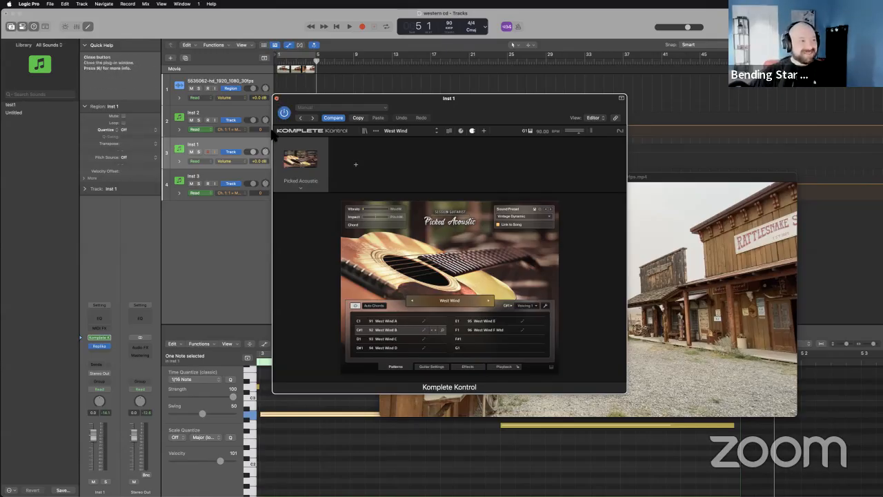
{"action": "left_click", "coordinate": [276, 98]}
{"action": "left_click", "coordinate": [246, 180]}
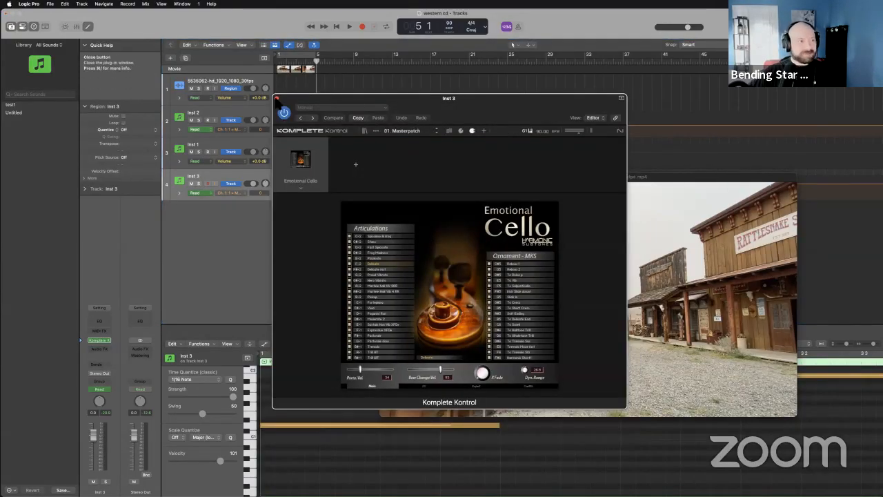
{"action": "left_click", "coordinate": [276, 98]}
{"action": "left_click", "coordinate": [227, 114]}
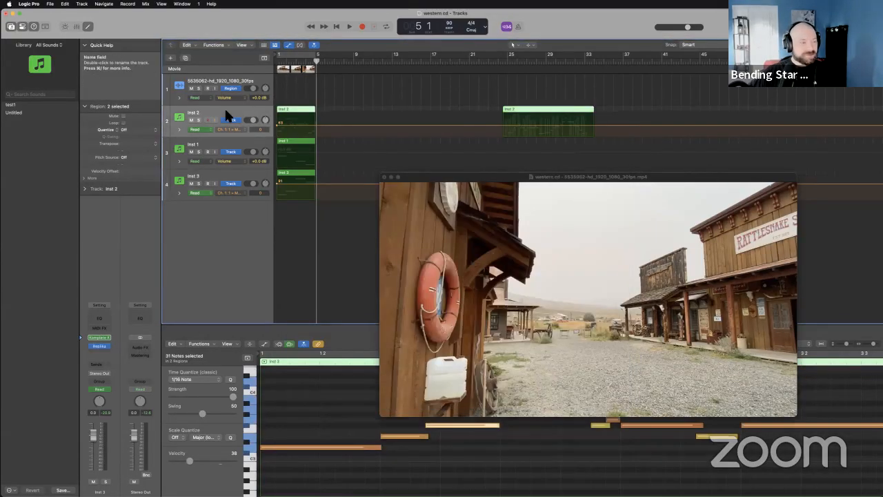
Select the Inst 1 track, return the playhead to the beginning, and play the cue against the movie again.
{"action": "left_click", "coordinate": [239, 146]}
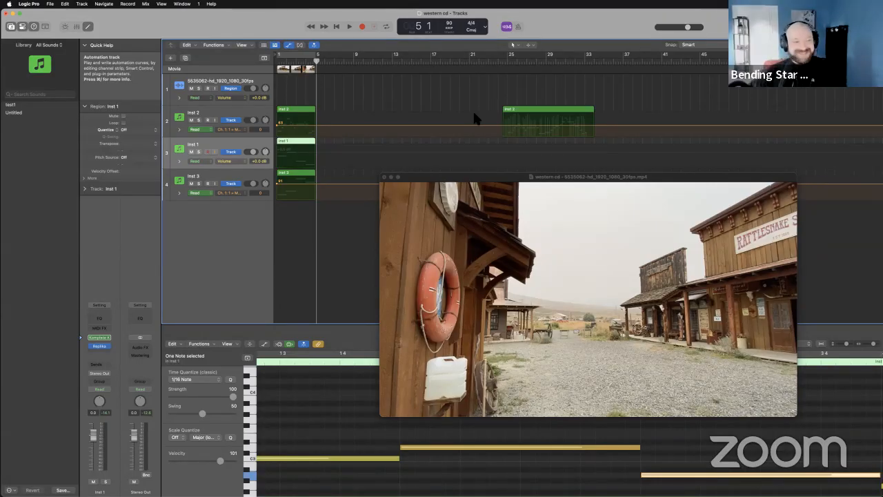
{"action": "left_click", "coordinate": [339, 26]}
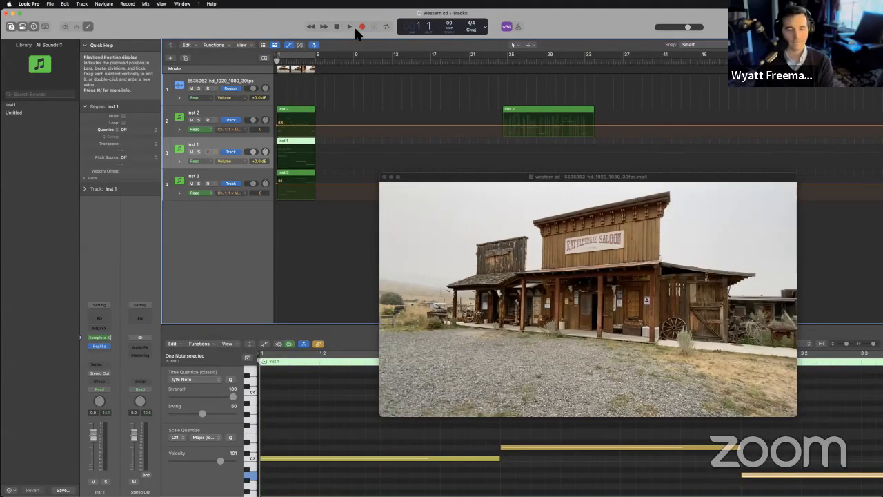
{"action": "key", "text": "space"}
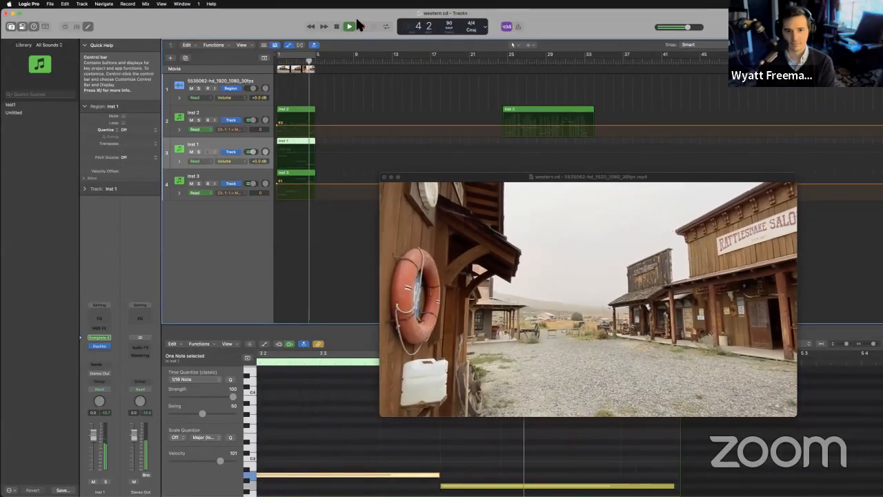
Stop playback, select the first Inst 2 region, and close the floating movie window.
{"action": "left_click", "coordinate": [349, 26]}
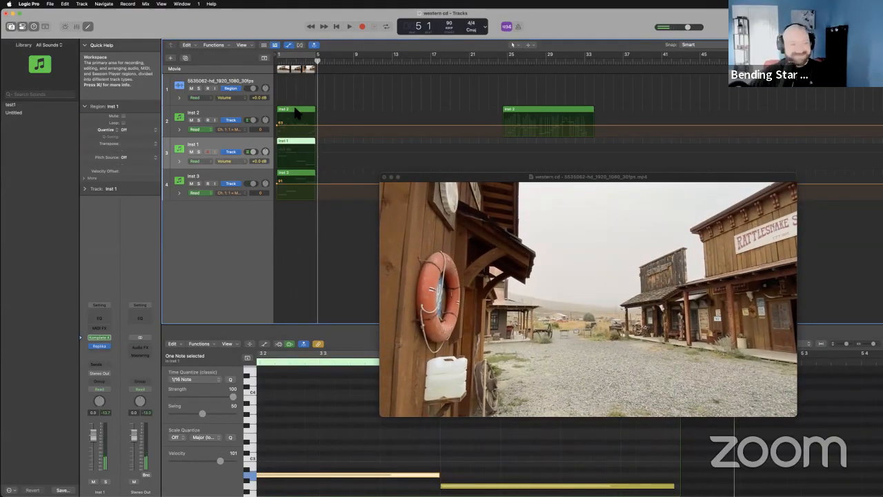
{"action": "left_click", "coordinate": [296, 114]}
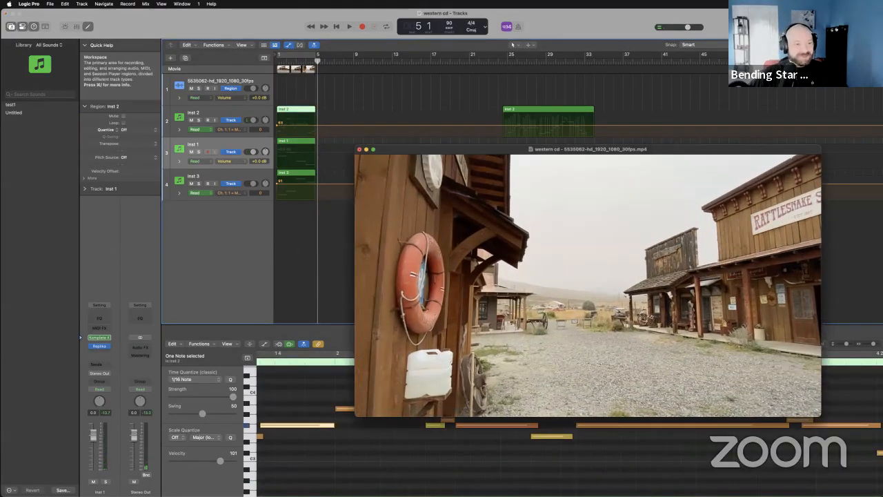
{"action": "left_click_drag", "start_coordinate": [354, 146], "coordinate": [277, 75]}
{"action": "left_click", "coordinate": [298, 81]}
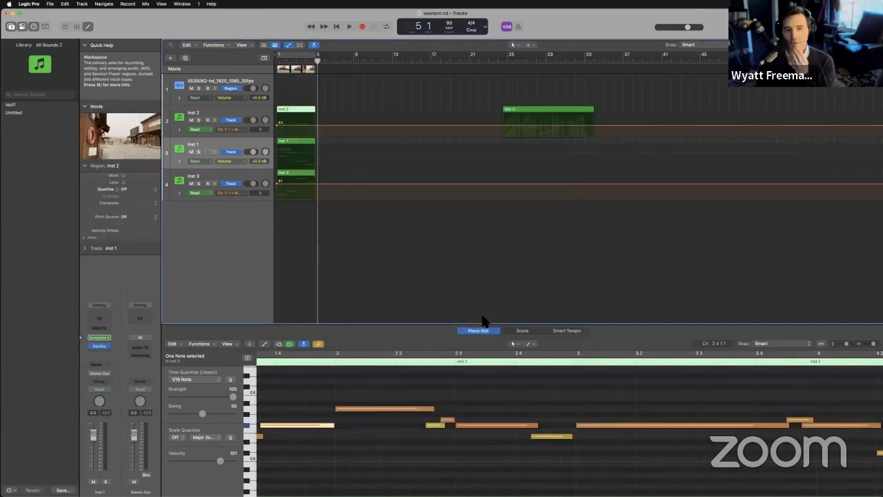
Enlarge the Piano Roll and zoom out so the whole Inst 2 melody can be seen.
{"action": "left_click_drag", "start_coordinate": [480, 324], "coordinate": [495, 144]}
{"action": "scroll", "coordinate": [493, 224], "scroll_direction": "up", "scroll_amount": 5}
{"action": "scroll", "coordinate": [493, 224], "scroll_direction": "left", "scroll_amount": 10}
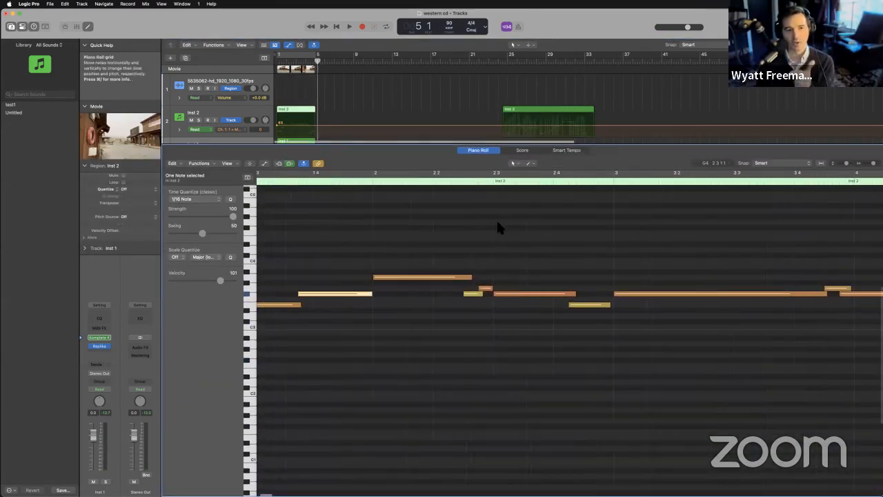
{"action": "left_click_drag", "start_coordinate": [873, 164], "coordinate": [874, 164]}
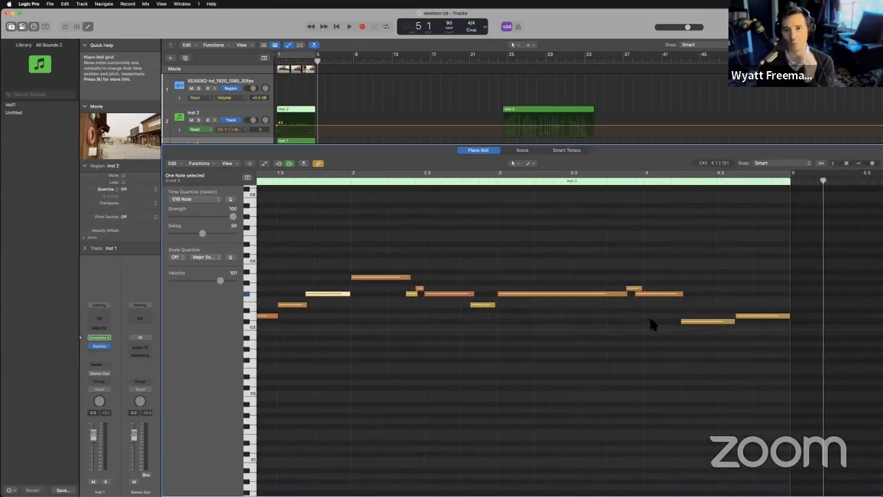
Delete the C#3 note in bar 4 of Inst 2 and extend the final D3 note back over its place.
{"action": "left_click", "coordinate": [649, 321]}
{"action": "scroll", "coordinate": [651, 321], "scroll_direction": "left", "scroll_amount": 3}
{"action": "key", "text": "Delete"}
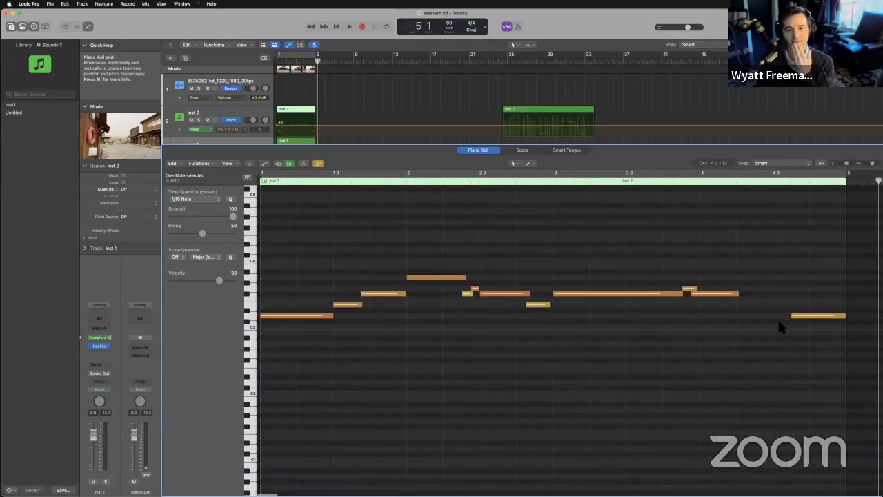
{"action": "left_click_drag", "start_coordinate": [792, 316], "coordinate": [737, 310]}
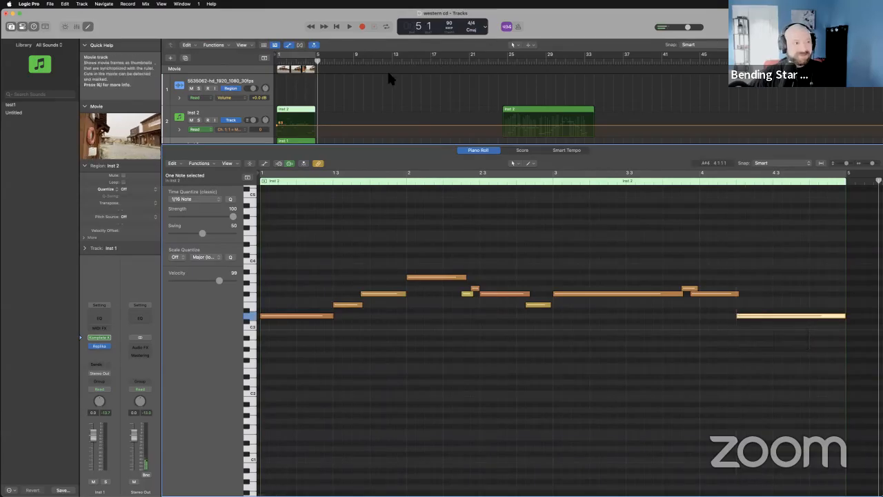
Play the cue from the beginning through to the end to hear the extended D3 ending, and stop playback.
{"action": "scroll", "coordinate": [347, 80], "scroll_direction": "down", "scroll_amount": 4}
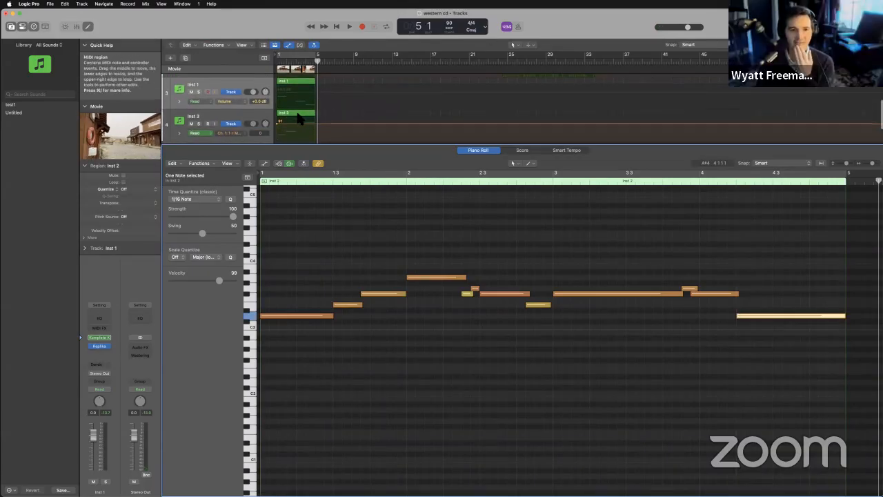
{"action": "left_click", "coordinate": [336, 28]}
{"action": "key", "text": "space"}
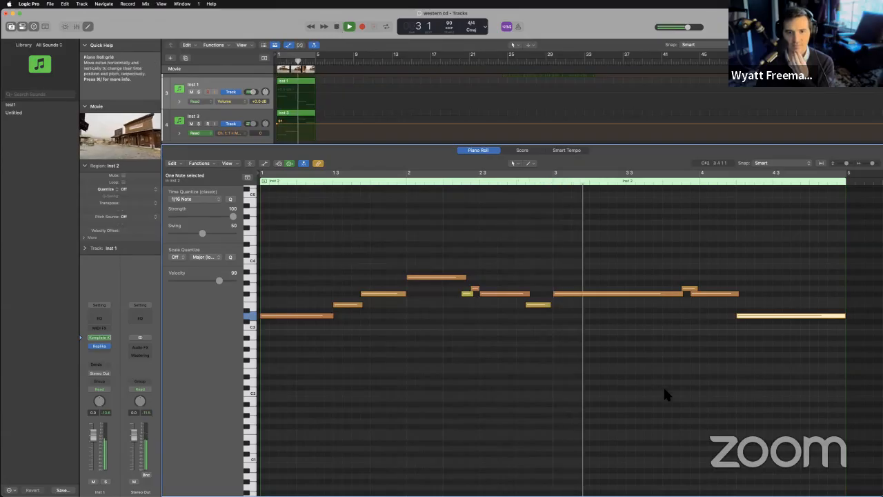
{"action": "scroll", "coordinate": [649, 343], "scroll_direction": "right", "scroll_amount": 5}
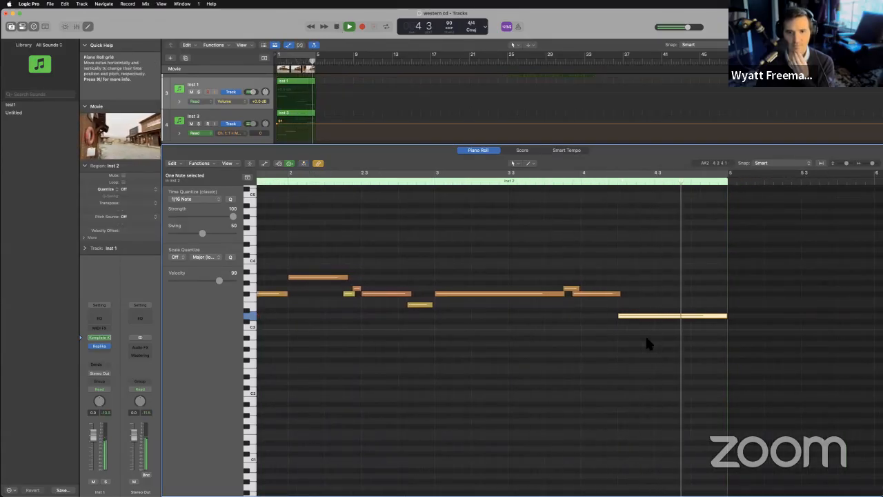
{"action": "key", "text": "space"}
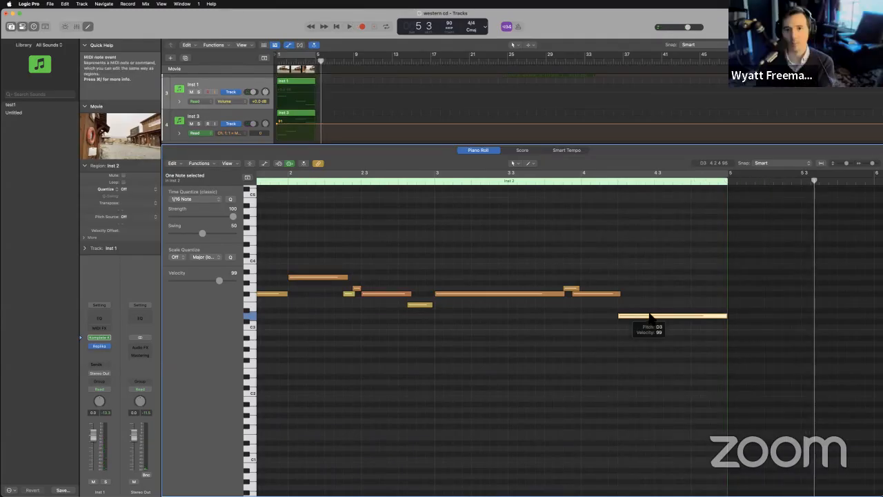
Raise the extended last note of the Inst 2 region by a semitone to D#3.
{"action": "mouse_move", "coordinate": [626, 315]}
{"action": "left_mouse_down"}
{"action": "mouse_move", "coordinate": [631, 292]}
{"action": "mouse_move", "coordinate": [633, 320]}
{"action": "left_mouse_up"}
{"action": "scroll", "coordinate": [463, 331], "scroll_direction": "left", "scroll_amount": 2}
{"action": "scroll", "coordinate": [463, 326], "scroll_direction": "left", "scroll_amount": 3}
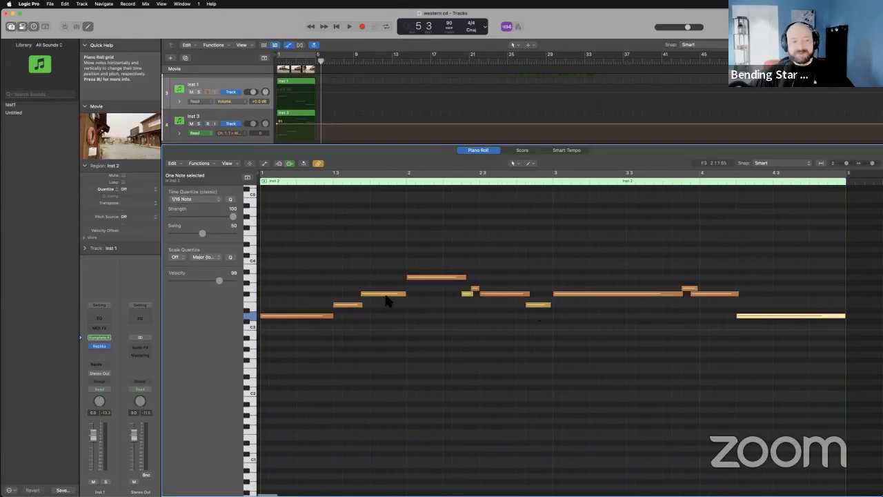
{"action": "mouse_move", "coordinate": [750, 316]}
{"action": "left_mouse_down"}
{"action": "mouse_move", "coordinate": [749, 308]}
{"action": "mouse_move", "coordinate": [759, 312]}
{"action": "left_mouse_up"}
{"action": "mouse_move", "coordinate": [848, 314]}
{"action": "left_mouse_down"}
{"action": "mouse_move", "coordinate": [784, 315]}
{"action": "mouse_move", "coordinate": [845, 316]}
{"action": "left_mouse_up"}
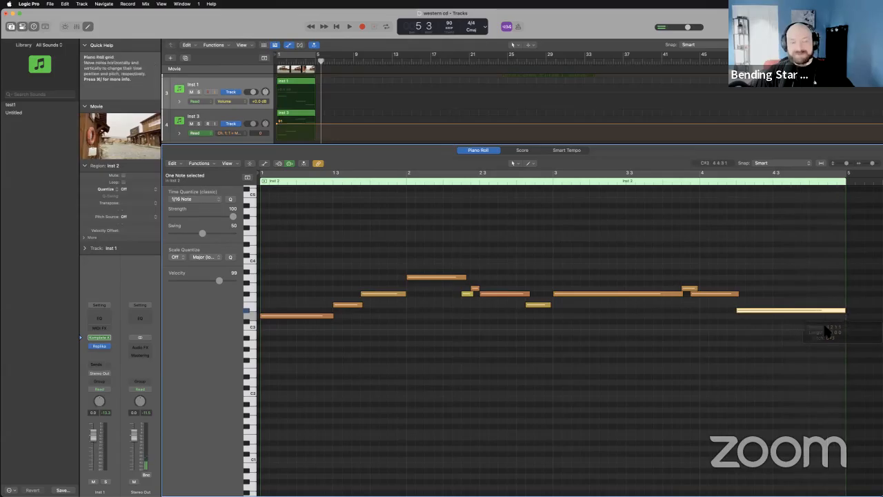
Select the region's first note for comparison, and undo the edits to the closing notes of Inst 2.
{"action": "left_click", "coordinate": [282, 316]}
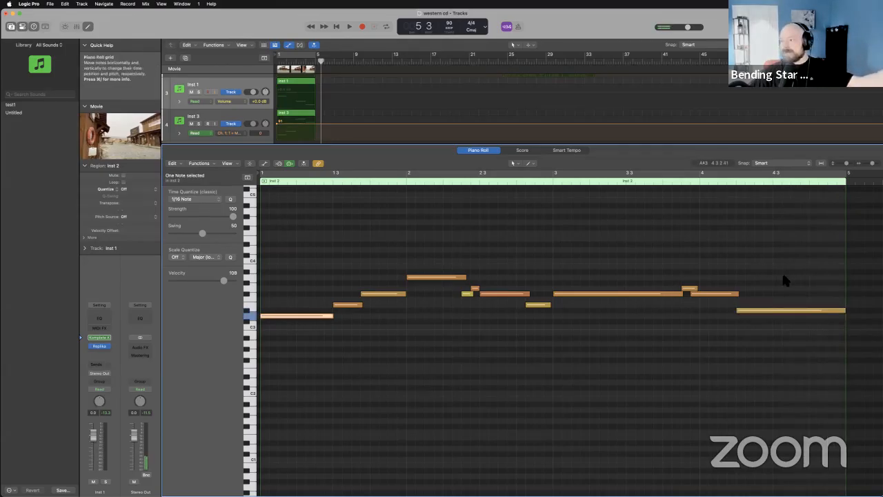
{"action": "key", "text": "super+z"}
{"action": "key", "text": "super+z"}
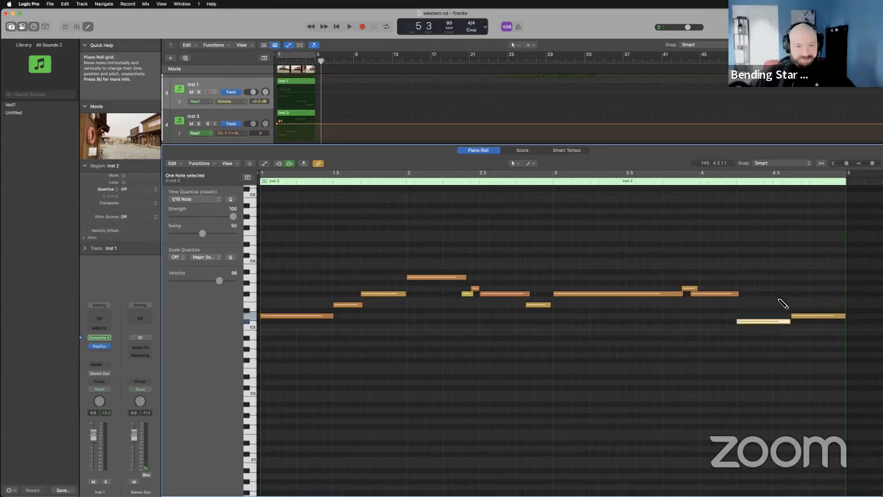
{"action": "key", "text": "super+z"}
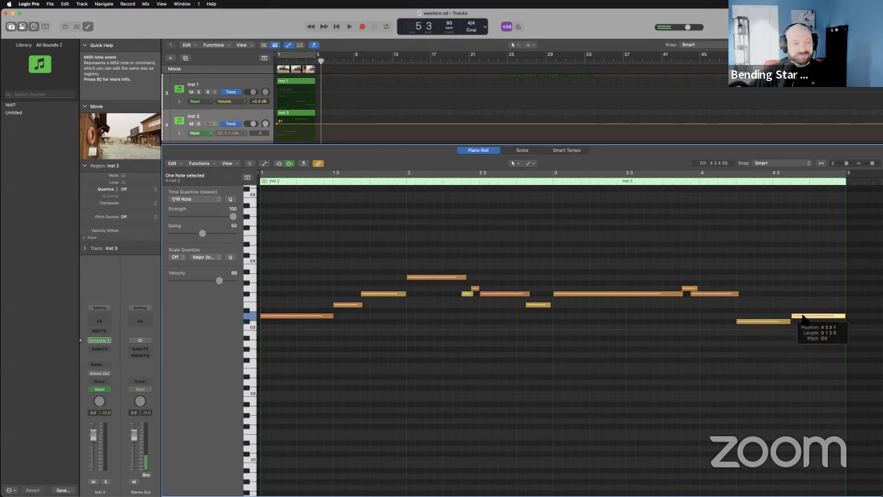
Play the cue from the beginning with the original two-note ending, and stop after its last bar.
{"action": "left_click", "coordinate": [333, 31]}
{"action": "key", "text": "space"}
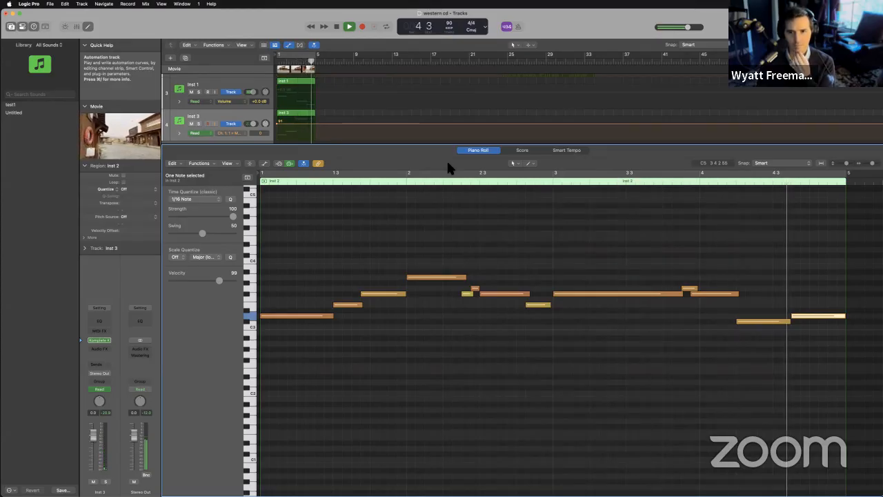
{"action": "key", "text": "space"}
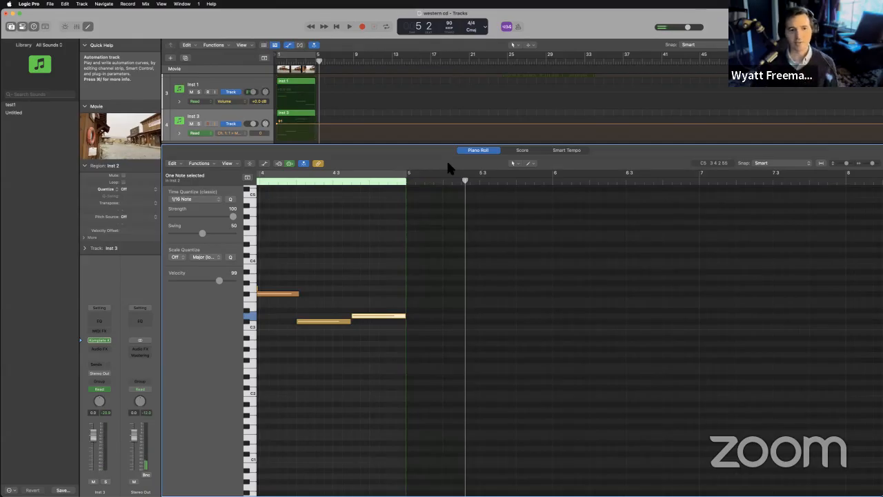
{"action": "scroll", "coordinate": [467, 256], "scroll_direction": "left", "scroll_amount": 5}
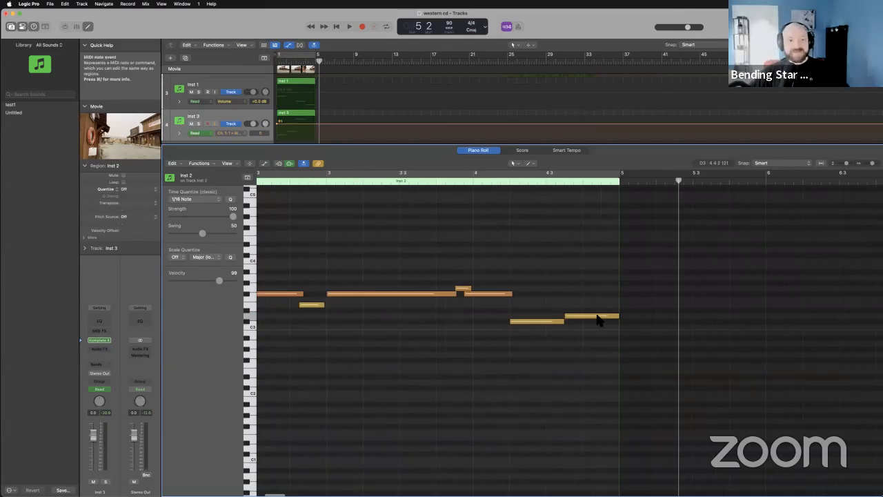
Extend the closing C#3 note of Inst 2 to bar 5 in place of the final D3, and play the cue from the beginning.
{"action": "left_click_drag", "start_coordinate": [570, 325], "coordinate": [619, 326]}
{"action": "left_click", "coordinate": [336, 27]}
{"action": "key", "text": "space"}
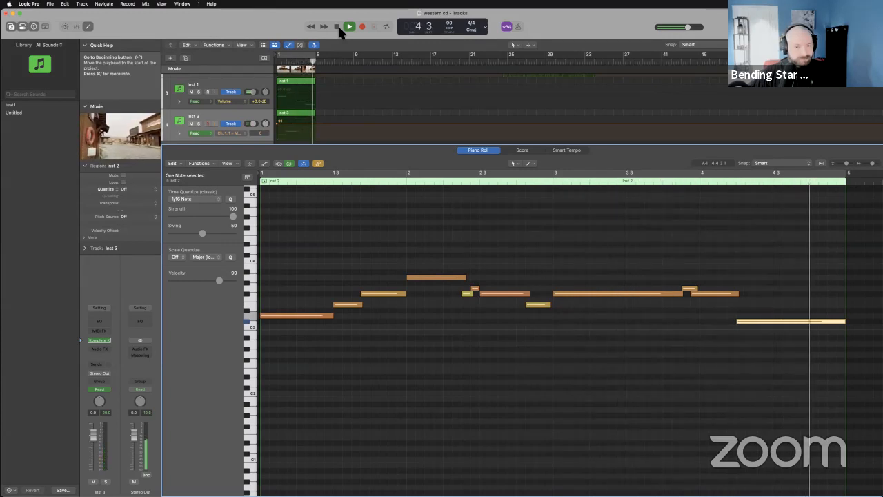
{"action": "left_click", "coordinate": [337, 27]}
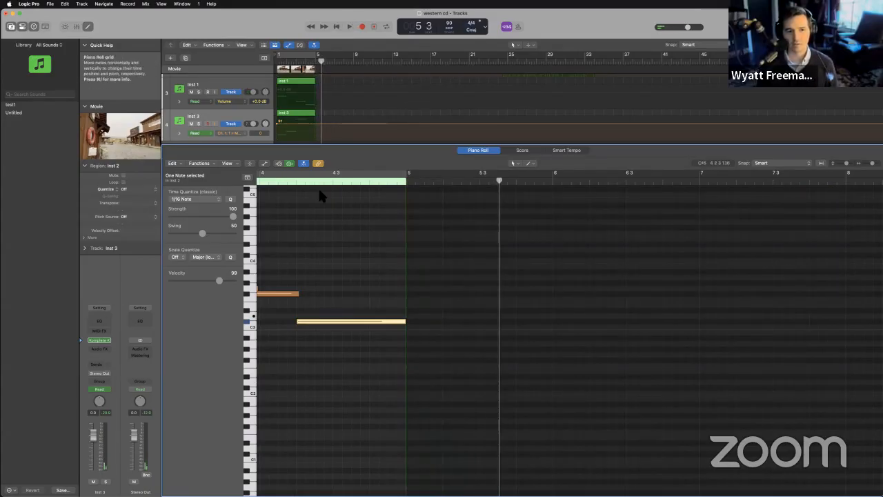
{"action": "scroll", "coordinate": [414, 319], "scroll_direction": "left", "scroll_amount": 3}
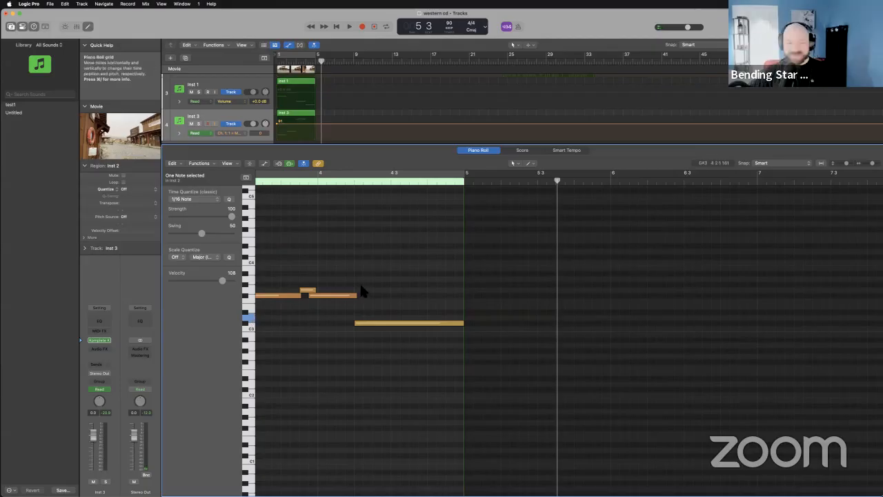
{"action": "scroll", "coordinate": [359, 283], "scroll_direction": "left", "scroll_amount": 10}
{"action": "scroll", "coordinate": [360, 290], "scroll_direction": "left", "scroll_amount": 2}
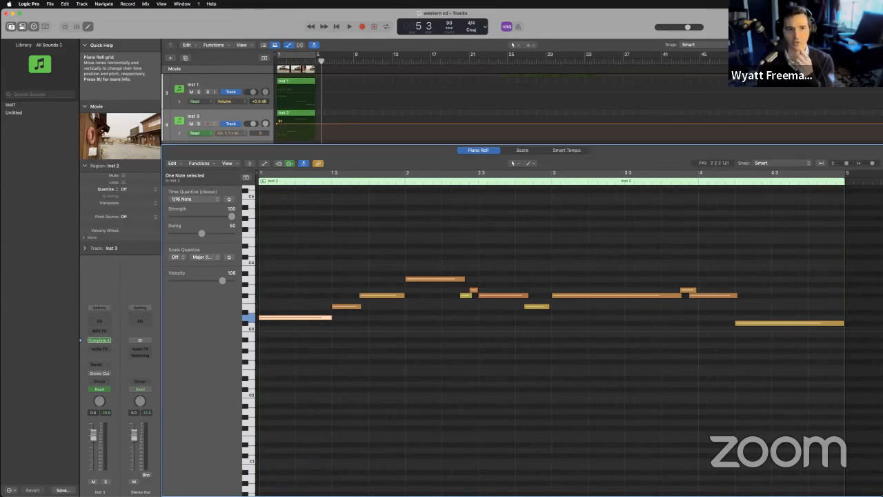
Show the Auto Chords of Picked Acoustic on Inst 1 while playing the cue from the beginning, and close the instrument window.
{"action": "left_click", "coordinate": [239, 86]}
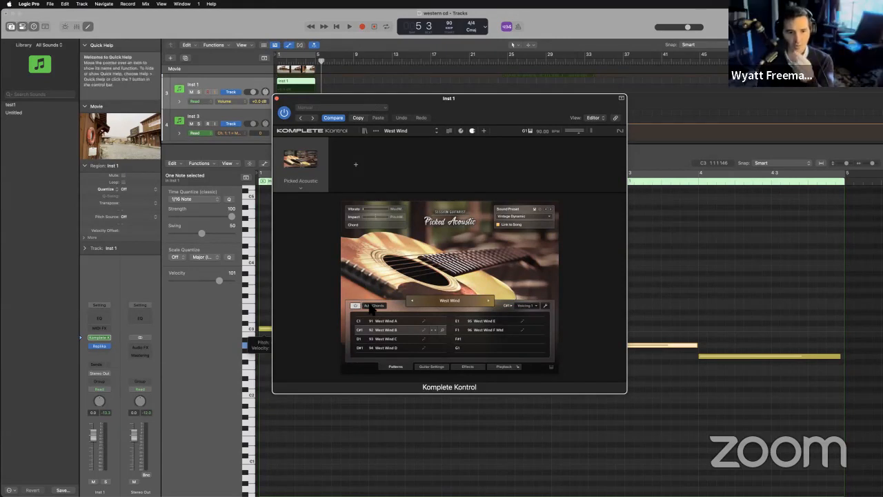
{"action": "left_click", "coordinate": [370, 306]}
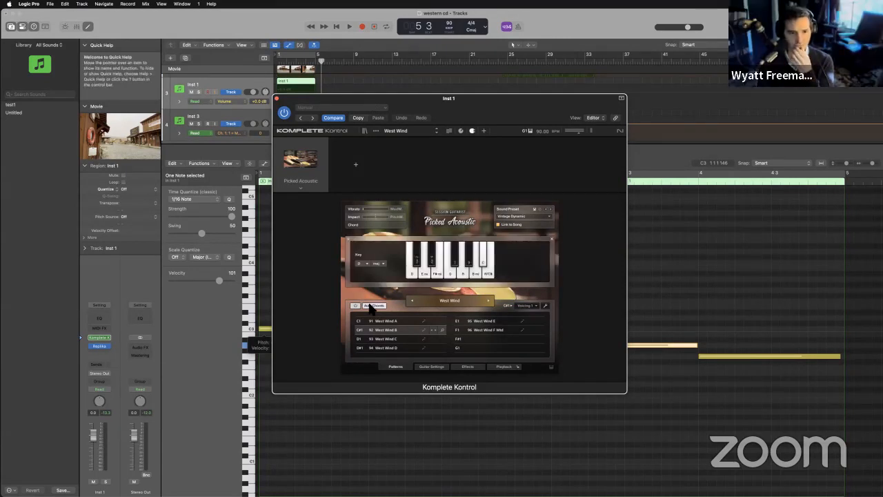
{"action": "left_click", "coordinate": [338, 28]}
{"action": "key", "text": "space"}
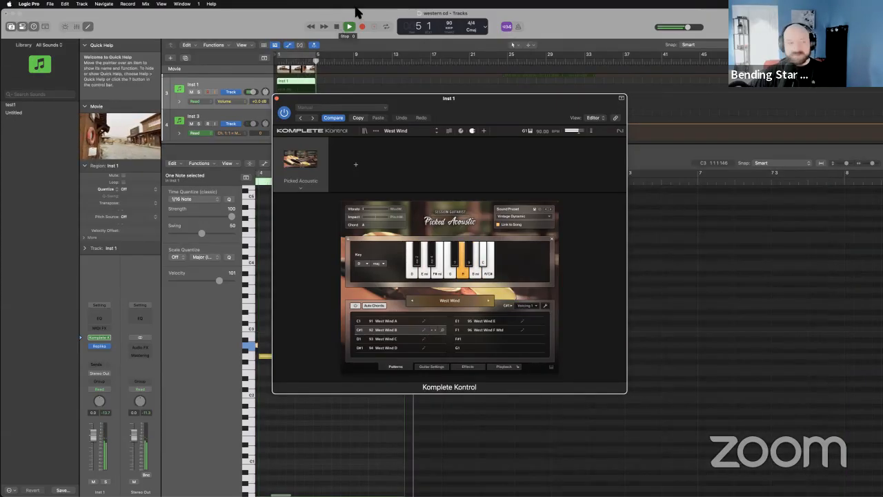
{"action": "left_click", "coordinate": [337, 27]}
{"action": "left_click", "coordinate": [276, 98]}
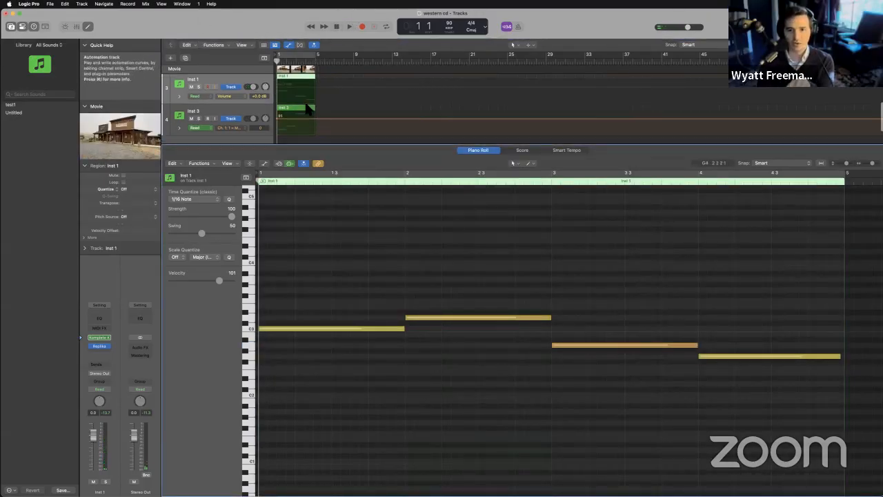
Examine the notes of the first Inst 2 region, especially its closing note, and select the Inst 2 track.
{"action": "scroll", "coordinate": [304, 101], "scroll_direction": "up", "scroll_amount": 3}
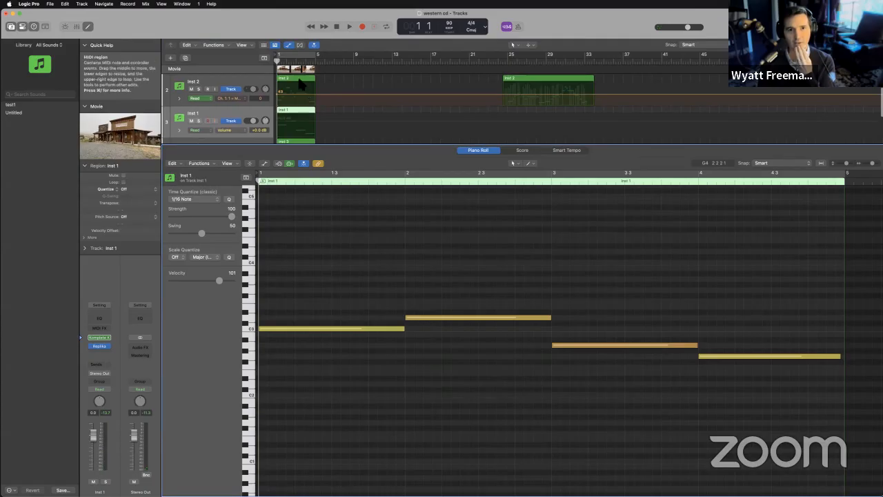
{"action": "left_click", "coordinate": [304, 96]}
{"action": "left_click", "coordinate": [705, 338]}
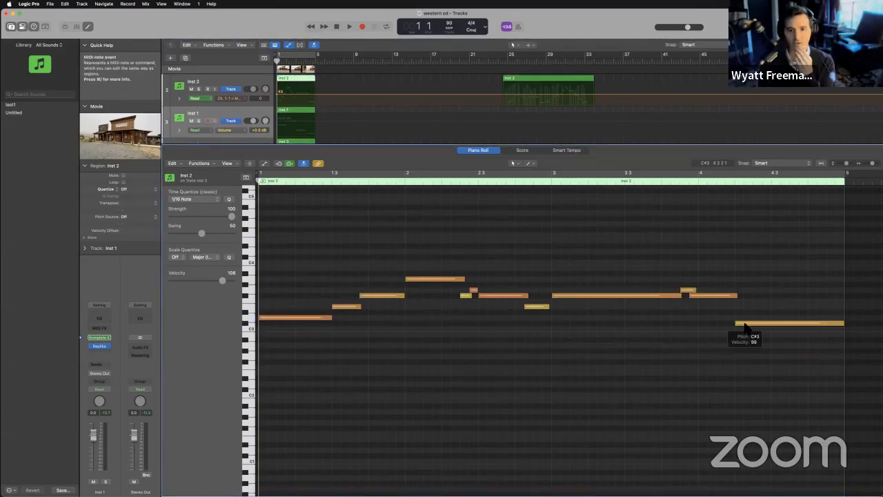
{"action": "left_click", "coordinate": [252, 84]}
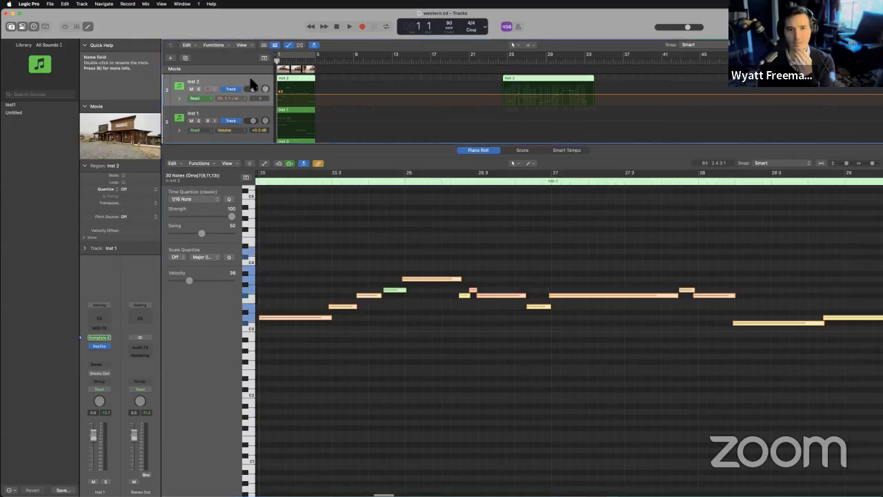
Check the Picked Acoustic chord layout on Inst 1 against the region's notes, and close the instrument window.
{"action": "left_click", "coordinate": [237, 111]}
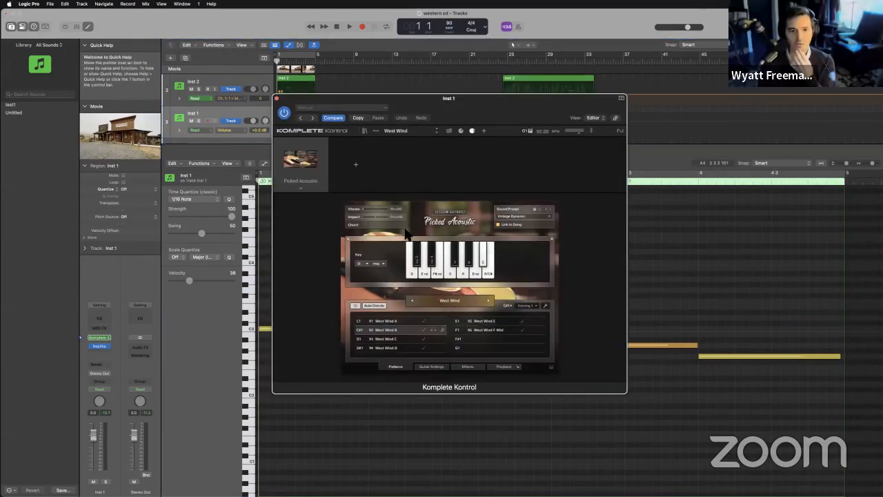
{"action": "left_click_drag", "start_coordinate": [318, 107], "coordinate": [553, 45]}
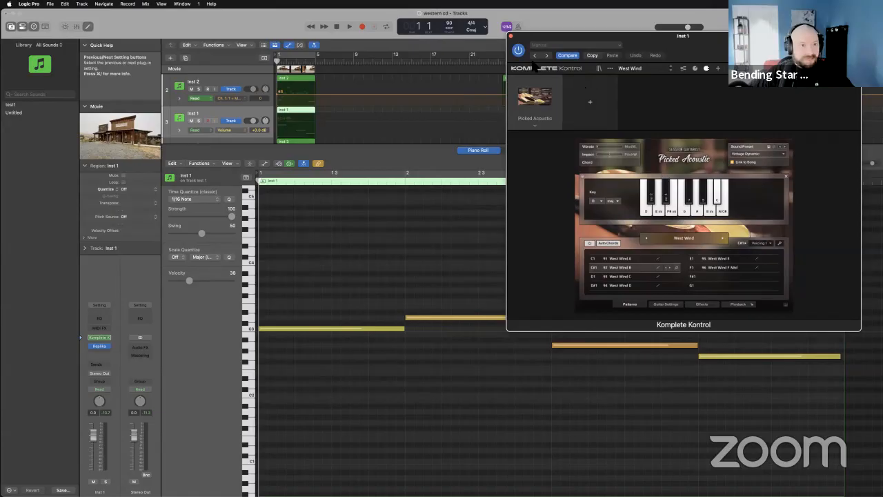
{"action": "left_click", "coordinate": [511, 35]}
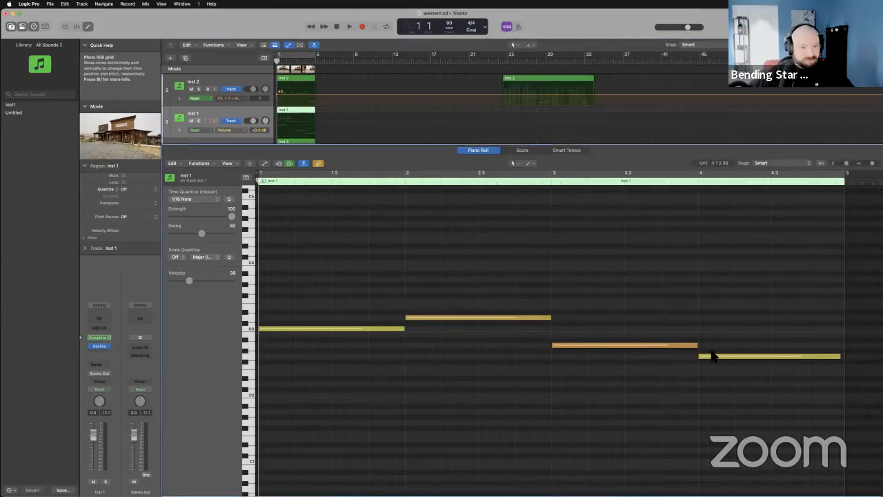
Raise the last note of the Inst 1 region to A#2, and play the cue from the beginning.
{"action": "left_click", "coordinate": [291, 111]}
{"action": "mouse_move", "coordinate": [701, 355]}
{"action": "left_mouse_down"}
{"action": "mouse_move", "coordinate": [704, 319]}
{"action": "mouse_move", "coordinate": [711, 345]}
{"action": "left_mouse_up"}
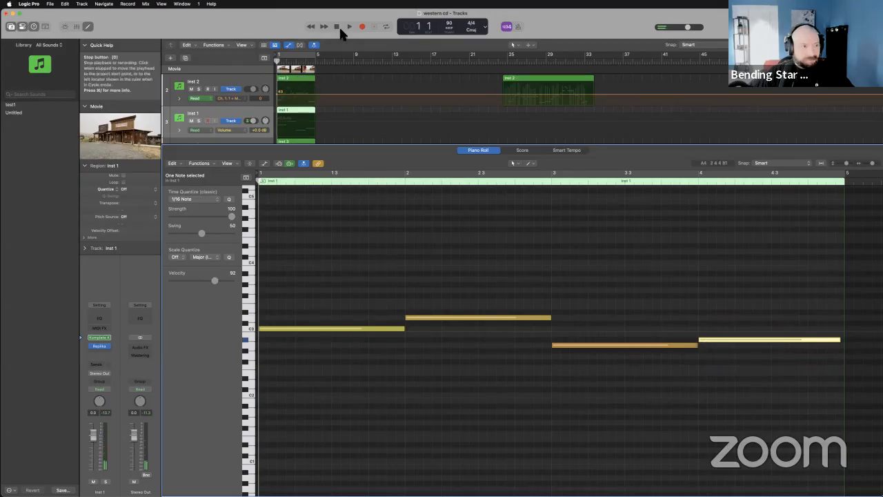
{"action": "key", "text": "space"}
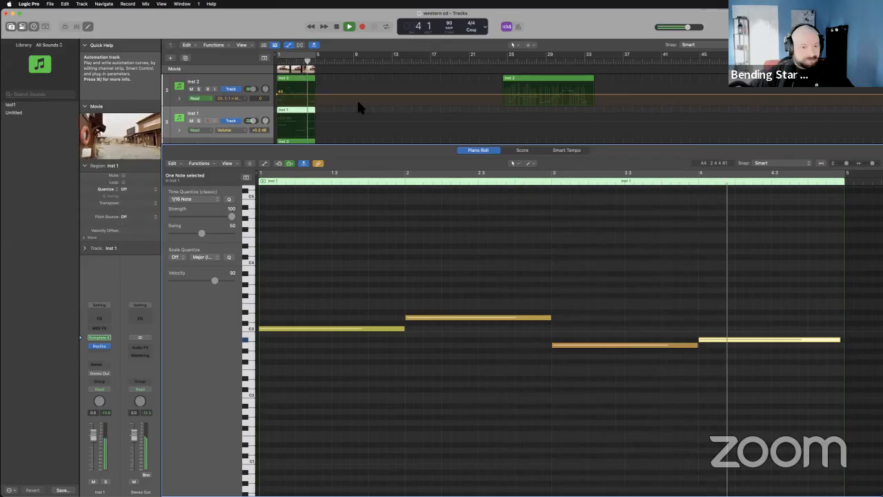
Stop playback and raise the last note of the Inst 1 region to C3, checking it against the Picked Acoustic chord keys.
{"action": "key", "text": "space"}
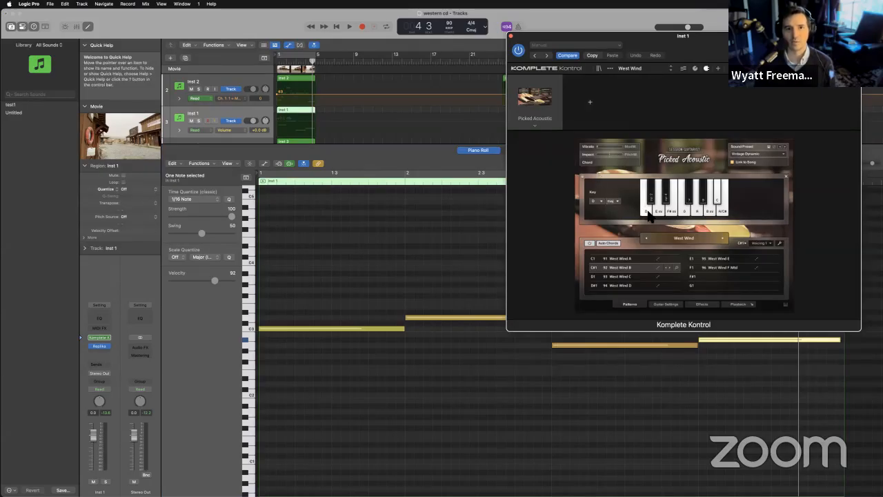
{"action": "left_click_drag", "start_coordinate": [748, 65], "coordinate": [557, 43]}
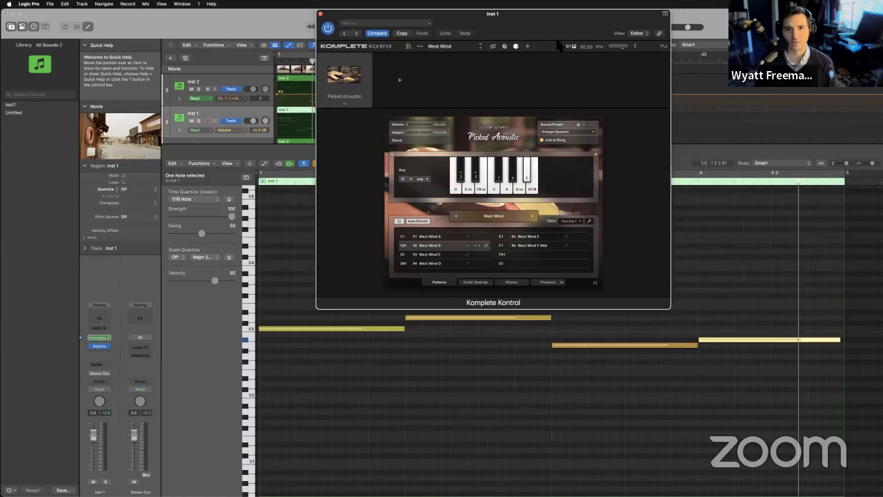
{"action": "left_click", "coordinate": [712, 340]}
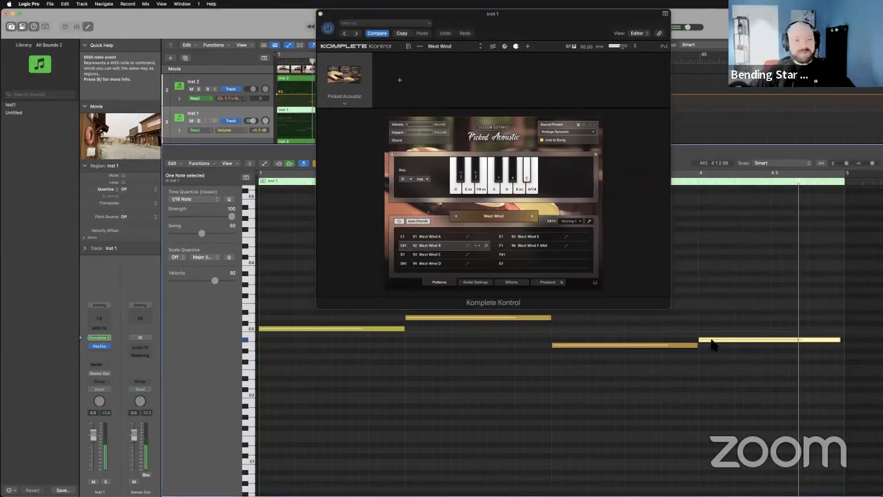
{"action": "left_click_drag", "start_coordinate": [711, 339], "coordinate": [724, 329]}
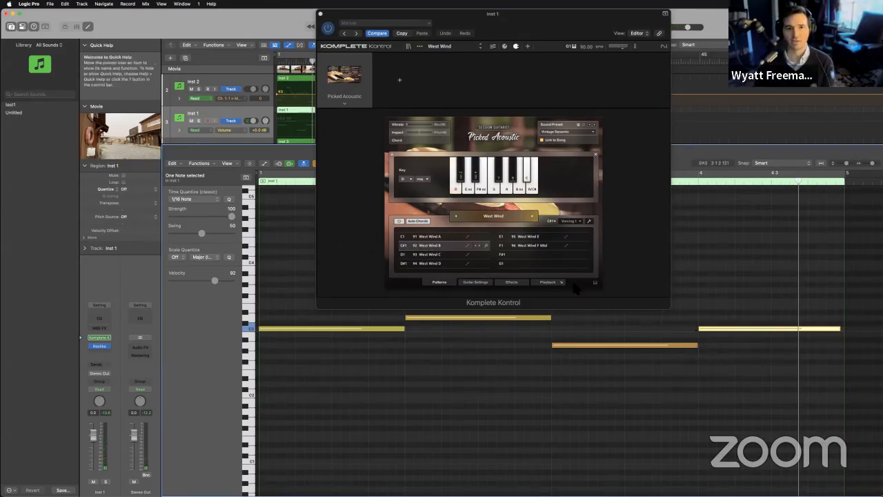
{"action": "left_click", "coordinate": [529, 178]}
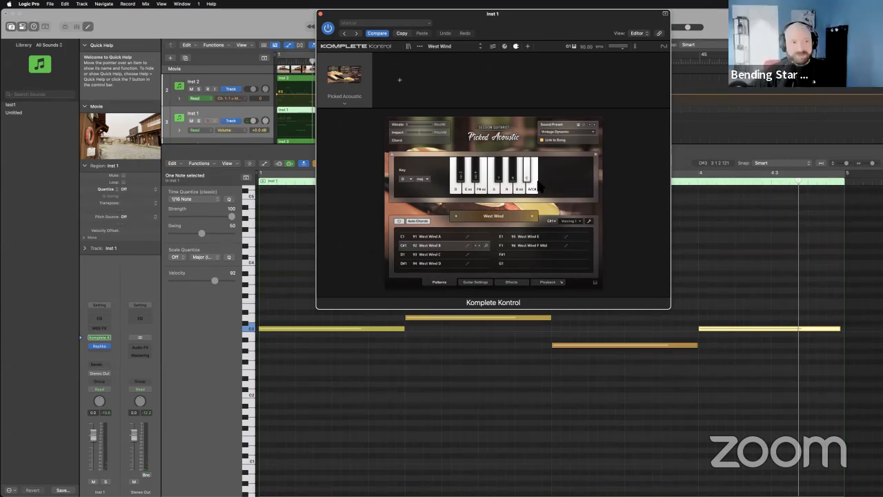
Play the cue from the beginning while watching the chord keys in Picked Acoustic, then stop playback.
{"action": "left_click_drag", "start_coordinate": [362, 16], "coordinate": [369, 40]}
{"action": "left_click", "coordinate": [338, 25]}
{"action": "left_click_drag", "start_coordinate": [432, 47], "coordinate": [225, 101]}
{"action": "key", "text": "space"}
{"action": "left_click_drag", "start_coordinate": [280, 96], "coordinate": [214, 48]}
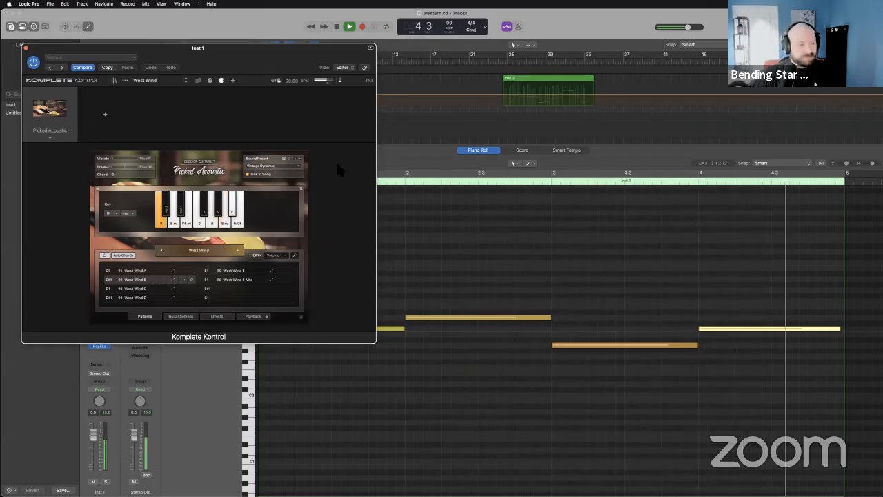
{"action": "key", "text": "space"}
{"action": "left_click_drag", "start_coordinate": [306, 49], "coordinate": [781, 130]}
Raise the closing note of the first Inst 2 region to D3, and play the cue from the beginning.
{"action": "left_click_drag", "start_coordinate": [390, 144], "coordinate": [385, 230]}
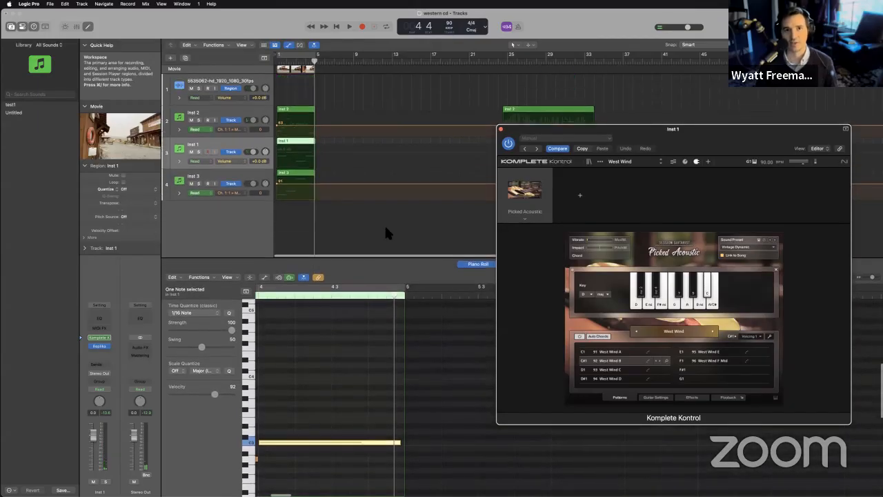
{"action": "left_click", "coordinate": [300, 114]}
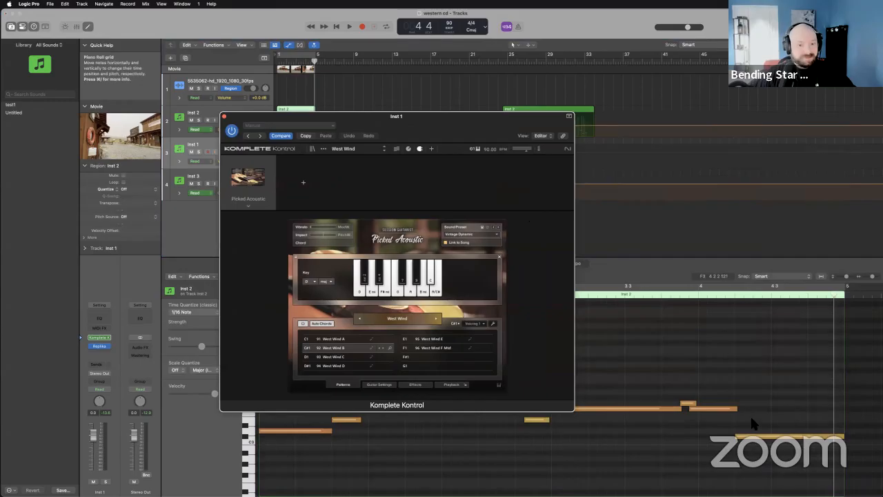
{"action": "left_click", "coordinate": [755, 435]}
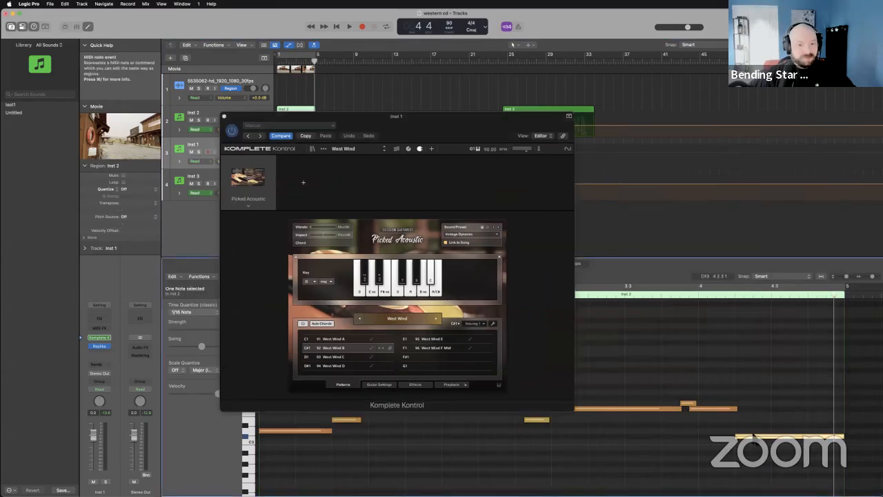
{"action": "left_click", "coordinate": [336, 26]}
{"action": "key", "text": "space"}
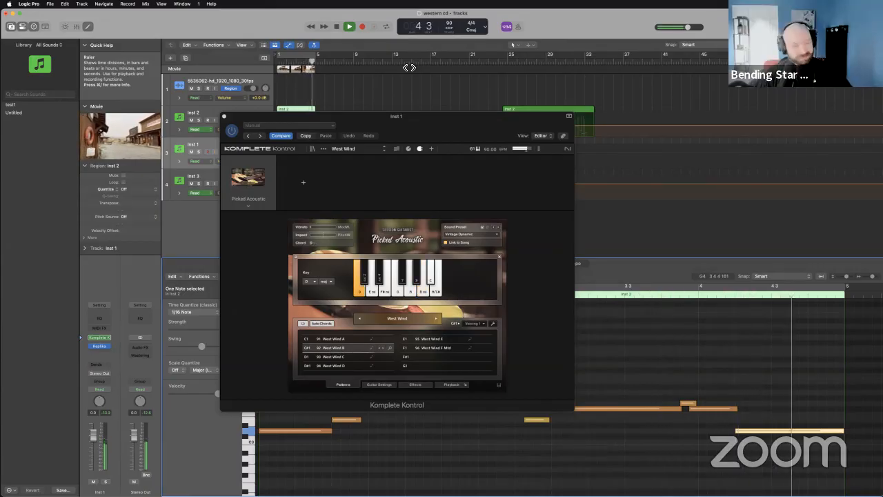
{"action": "key", "text": "space"}
Examine the notes of the Inst 3 region, close the instrument window and deselect the region.
{"action": "left_click_drag", "start_coordinate": [388, 114], "coordinate": [550, 65]}
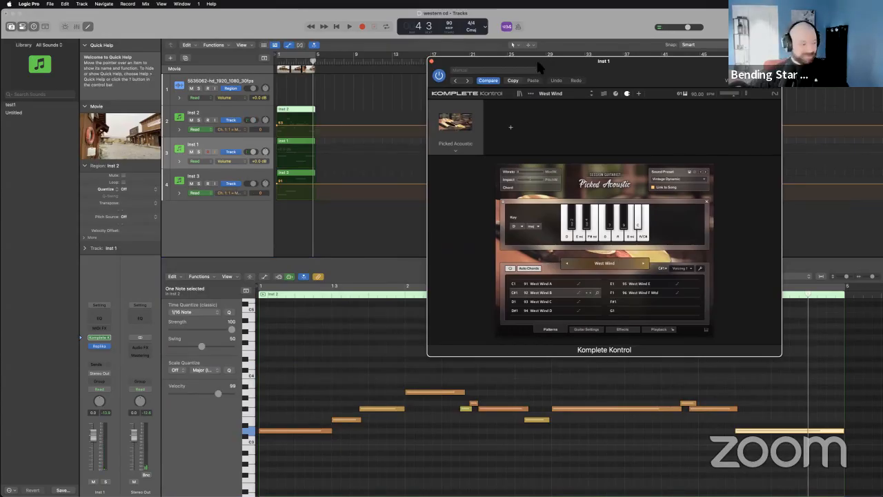
{"action": "left_click", "coordinate": [295, 179]}
{"action": "scroll", "coordinate": [303, 360], "scroll_direction": "up", "scroll_amount": 5}
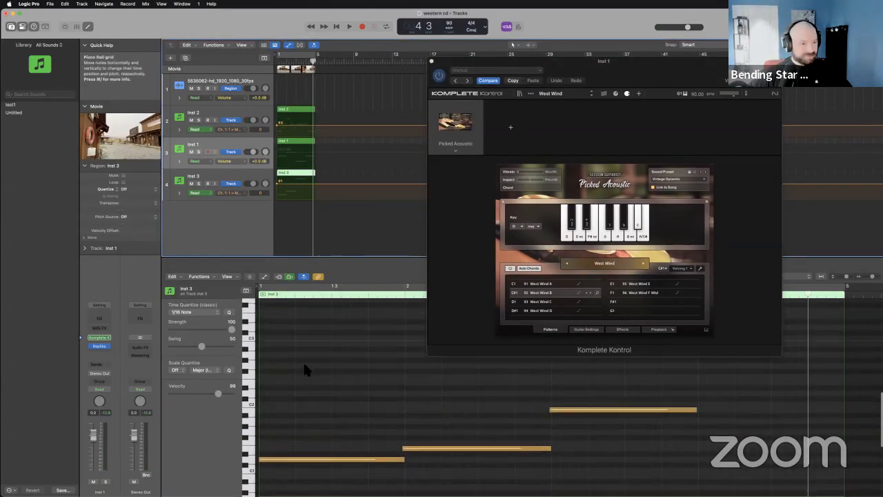
{"action": "scroll", "coordinate": [303, 360], "scroll_direction": "down", "scroll_amount": 3}
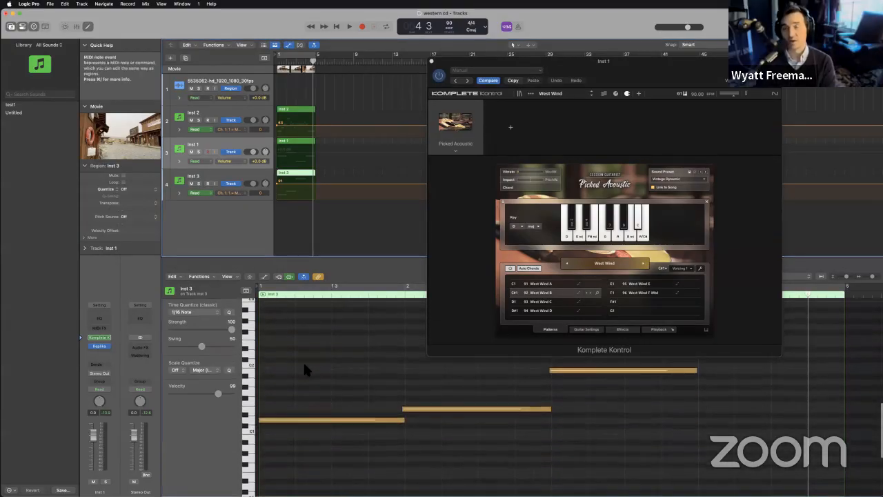
{"action": "left_click", "coordinate": [432, 62]}
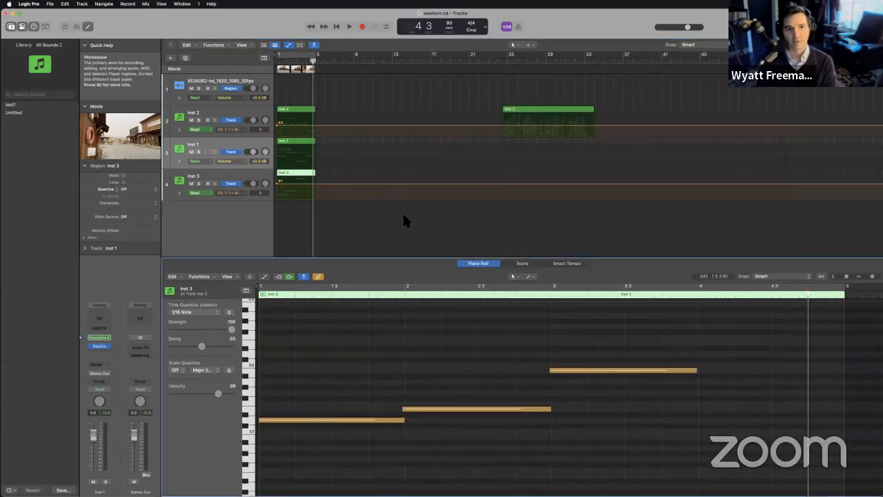
{"action": "left_click", "coordinate": [403, 214]}
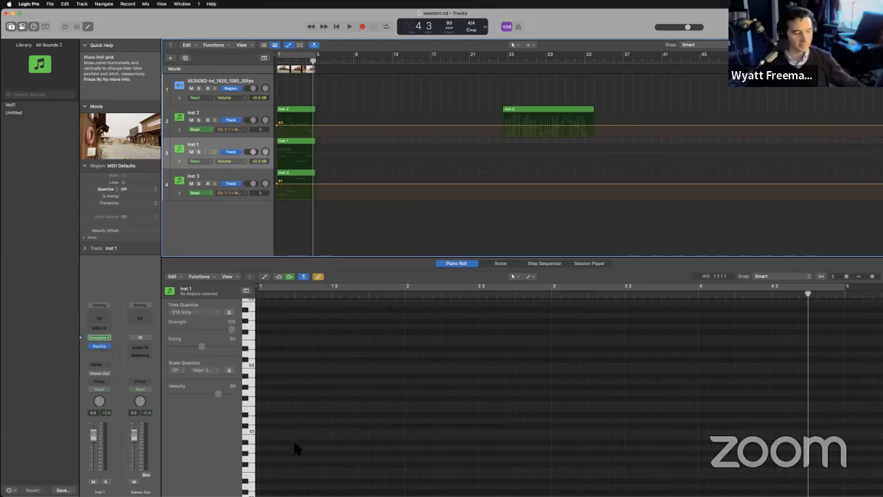
Open the recent project Standing, closing western cd without saving its changes.
{"action": "left_click", "coordinate": [49, 4]}
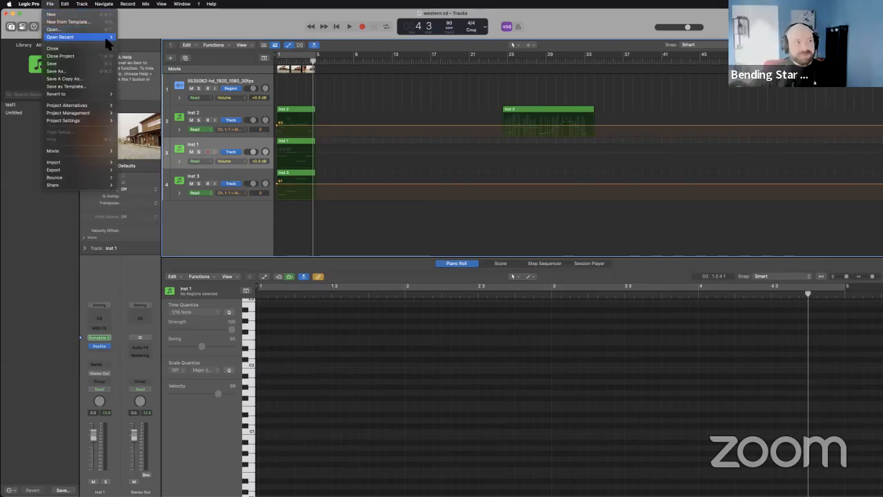
{"action": "mouse_move", "coordinate": [107, 43]}
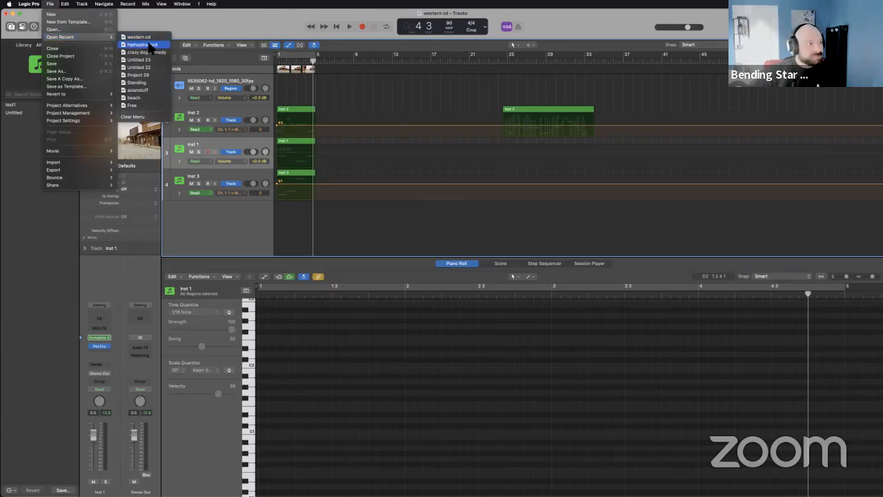
{"action": "left_click", "coordinate": [145, 86]}
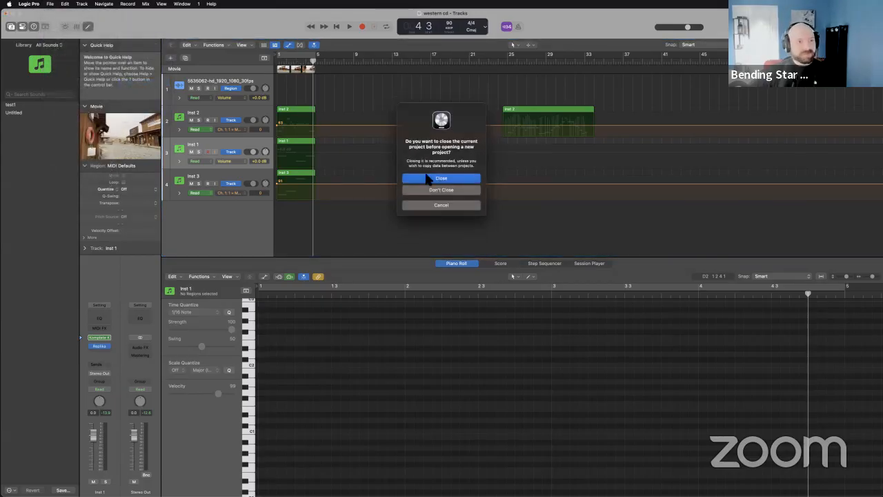
{"action": "left_click", "coordinate": [434, 179]}
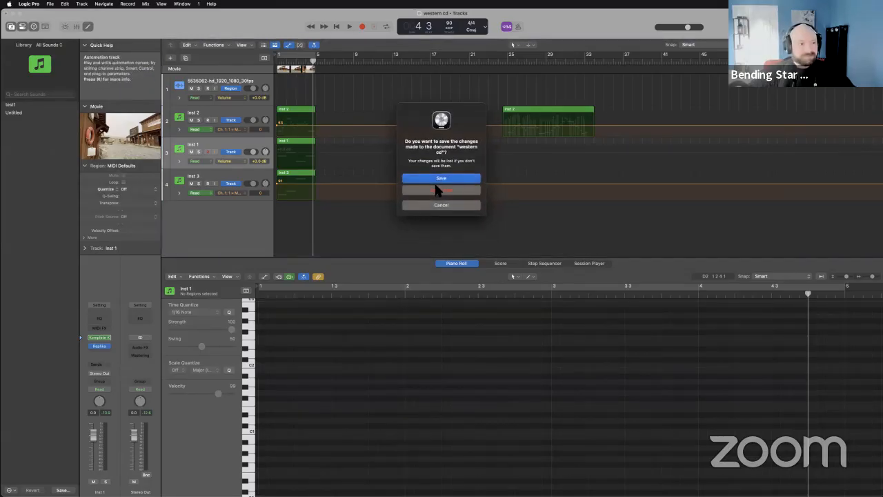
{"action": "left_click", "coordinate": [436, 192]}
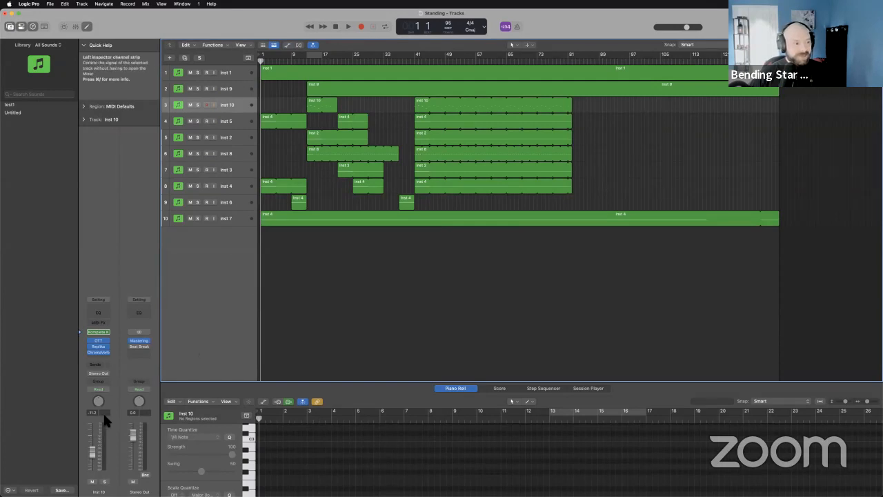
Play the Standing project from the beginning and lower the Stereo Out volume during playback.
{"action": "left_click", "coordinate": [347, 27]}
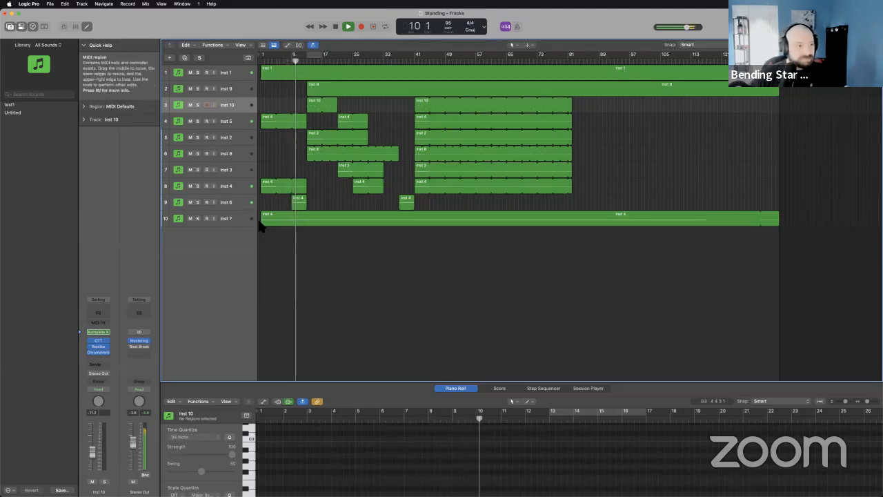
{"action": "left_click_drag", "start_coordinate": [132, 438], "coordinate": [132, 449]}
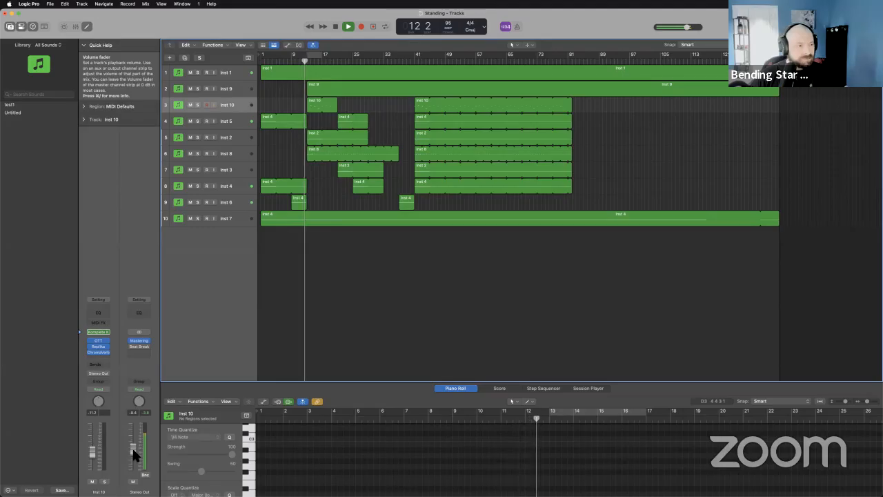
{"action": "left_click_drag", "start_coordinate": [132, 449], "coordinate": [134, 446]}
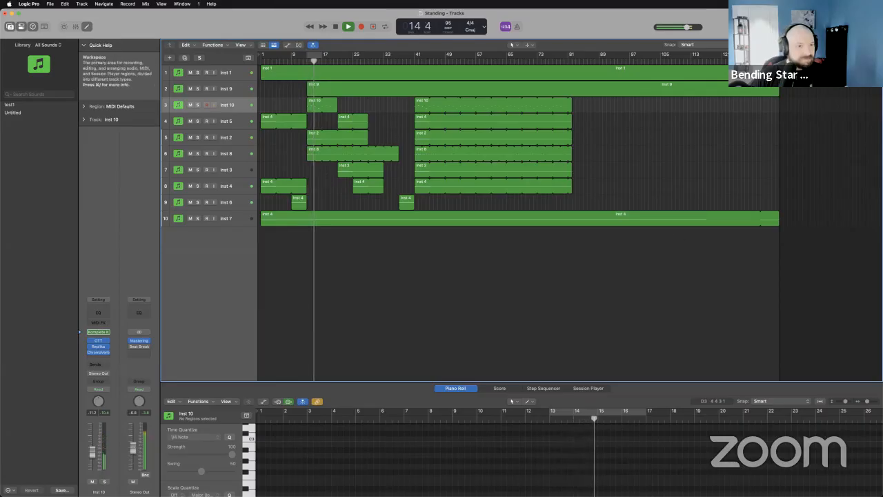
Enlarge the track height, solo Inst 2 briefly to identify its sound, and mute Inst 10.
{"action": "left_click_drag", "start_coordinate": [839, 45], "coordinate": [845, 45]}
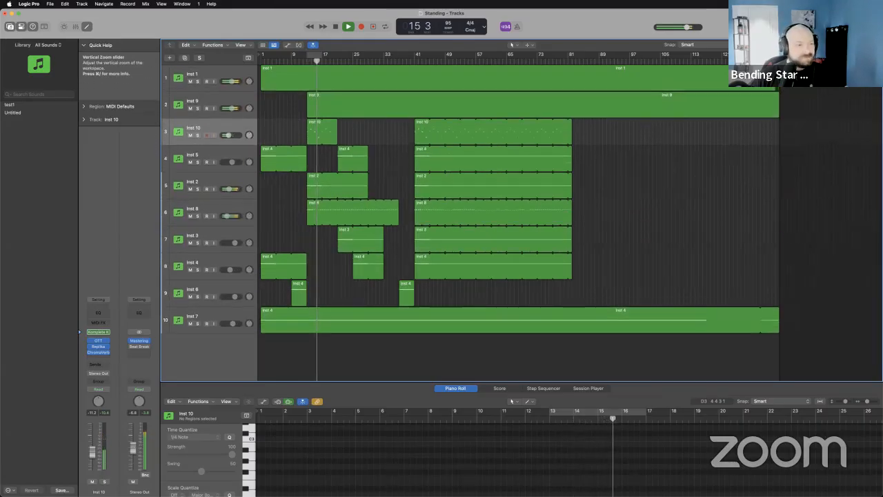
{"action": "left_click", "coordinate": [198, 188]}
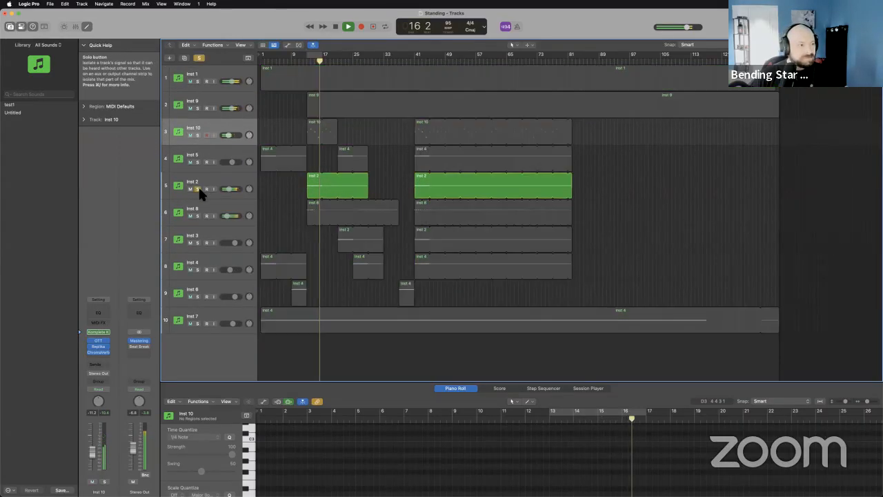
{"action": "left_click", "coordinate": [198, 188]}
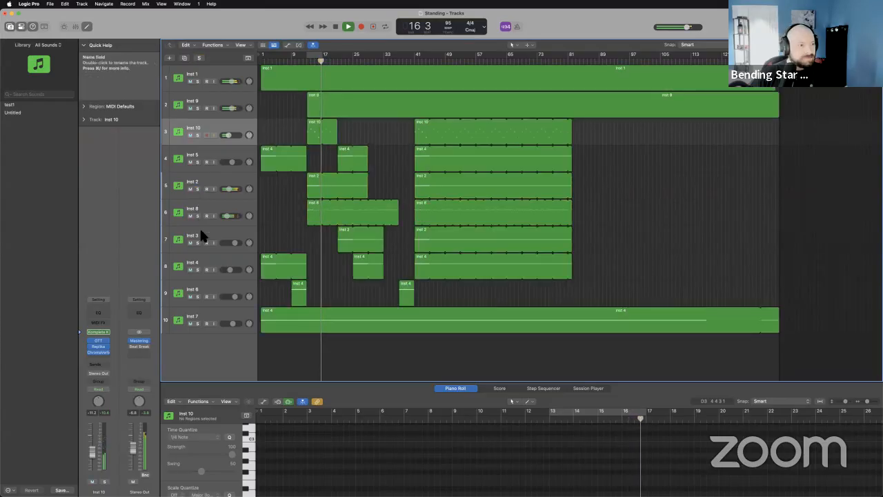
{"action": "left_click", "coordinate": [190, 135]}
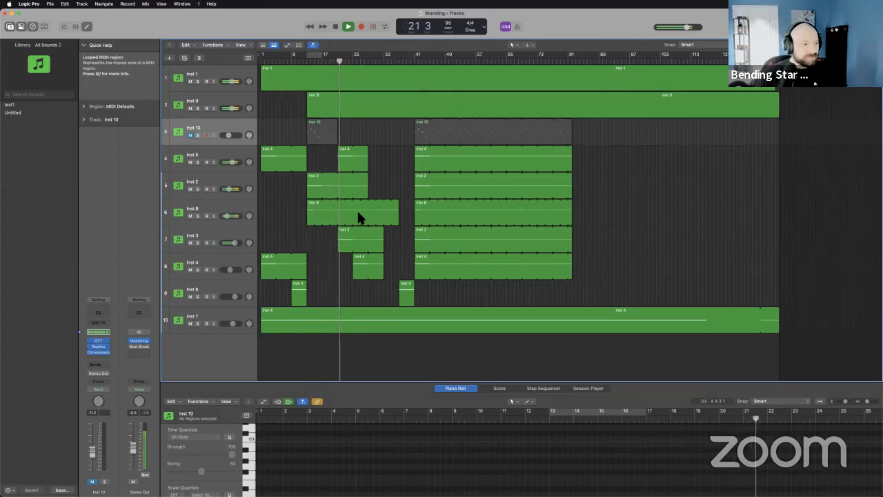
Lower the Inst 5 volume slightly, stop playback and return to the project start.
{"action": "left_click_drag", "start_coordinate": [232, 162], "coordinate": [231, 163]}
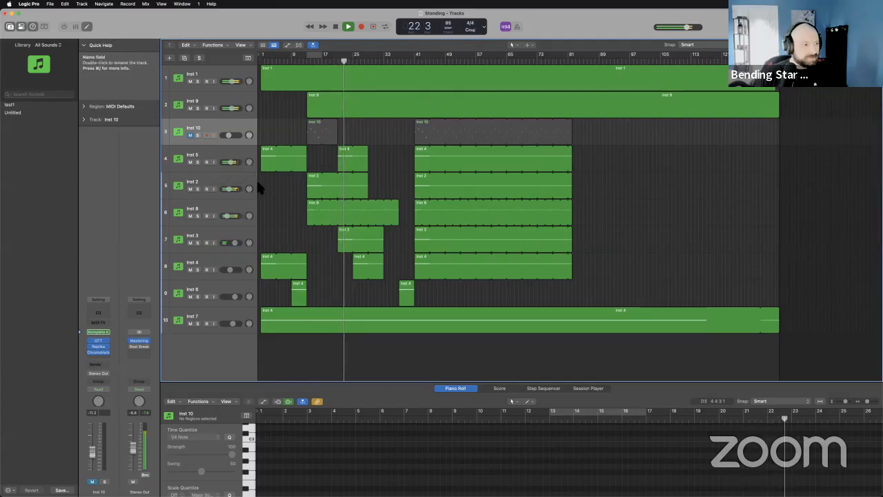
{"action": "left_click", "coordinate": [335, 26]}
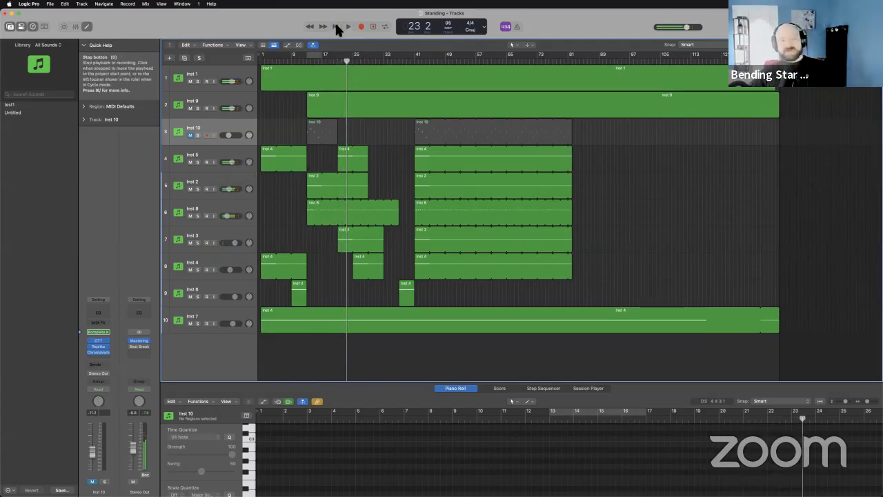
{"action": "left_click", "coordinate": [336, 25]}
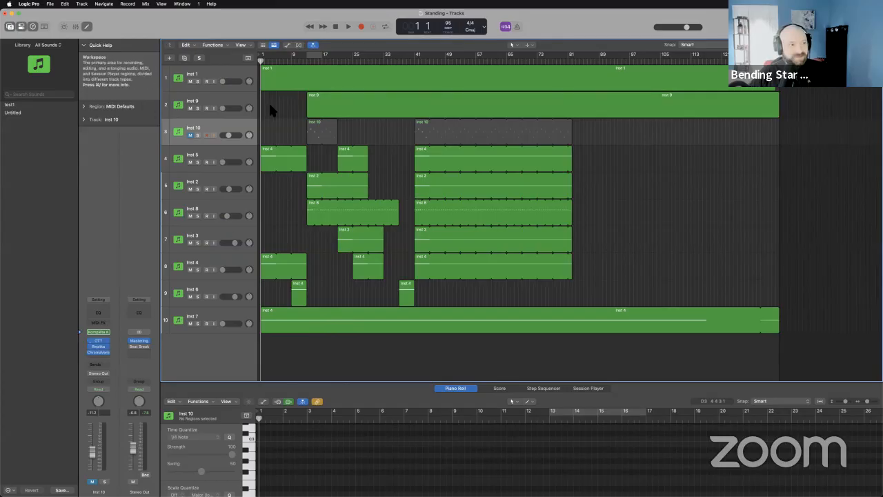
Open the OTT and Komplete Kontrol windows of Inst 1, and show the bass sequencer in TRK-01.
{"action": "left_click", "coordinate": [219, 68]}
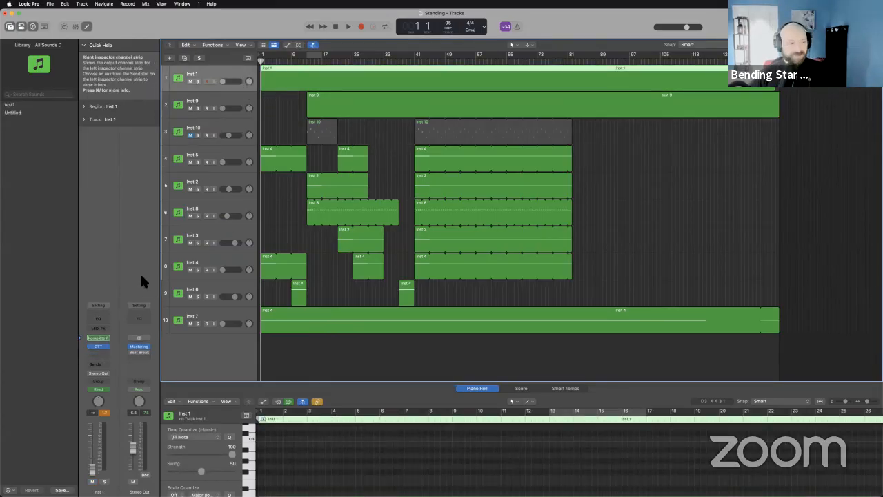
{"action": "left_click", "coordinate": [97, 345]}
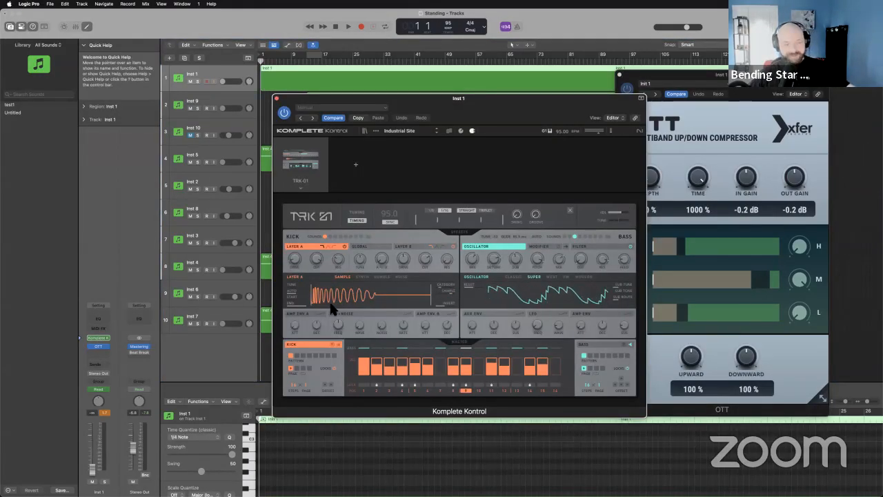
{"action": "left_click", "coordinate": [610, 345]}
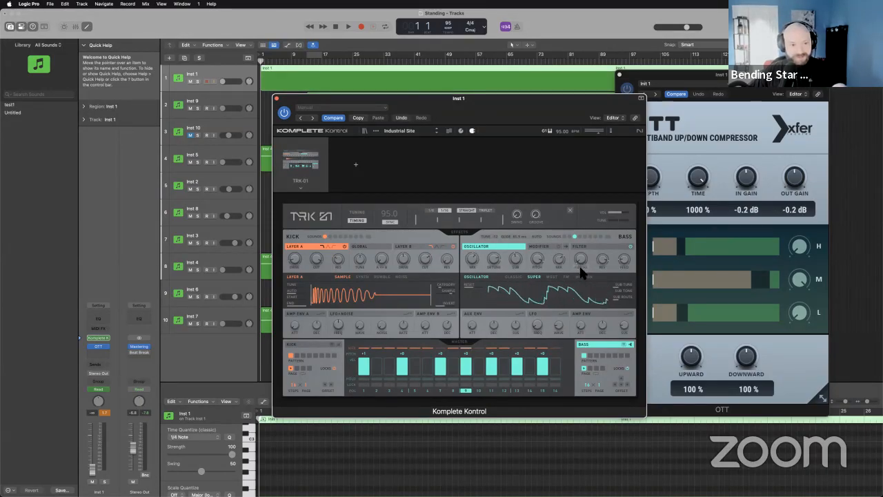
Show the modulation sequence for the bass filter cutoff in TRK-01.
{"action": "left_click", "coordinate": [579, 269]}
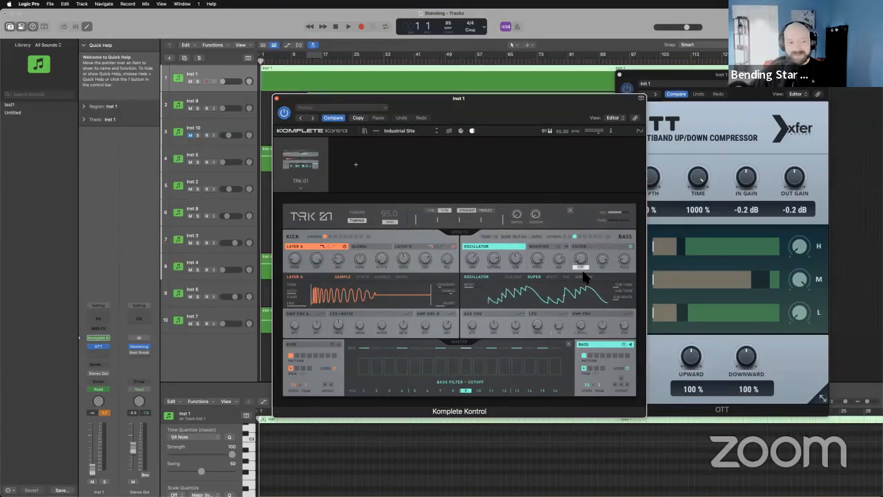
{"action": "left_click", "coordinate": [604, 267]}
{"action": "left_click", "coordinate": [604, 268]}
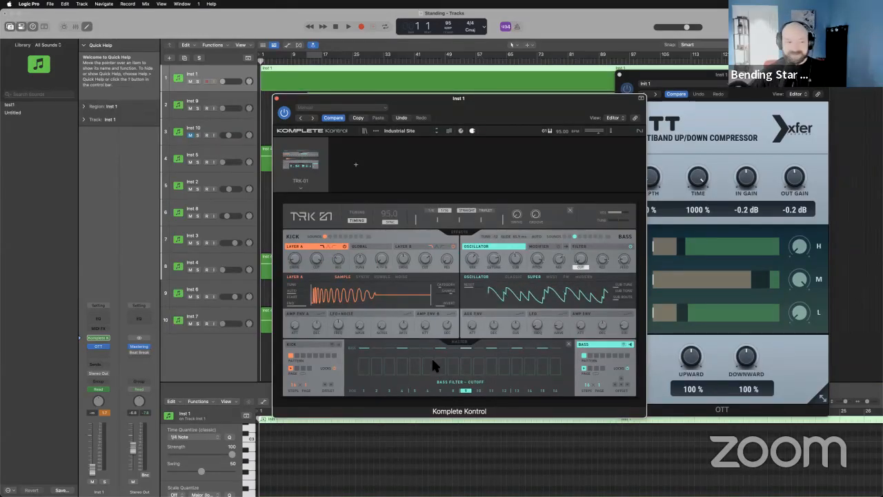
Solo Inst 1 with track automation shown, and play it from about bar 12 until about bar 19.
{"action": "left_click_drag", "start_coordinate": [448, 99], "coordinate": [355, 102]}
{"action": "left_click", "coordinate": [197, 81]}
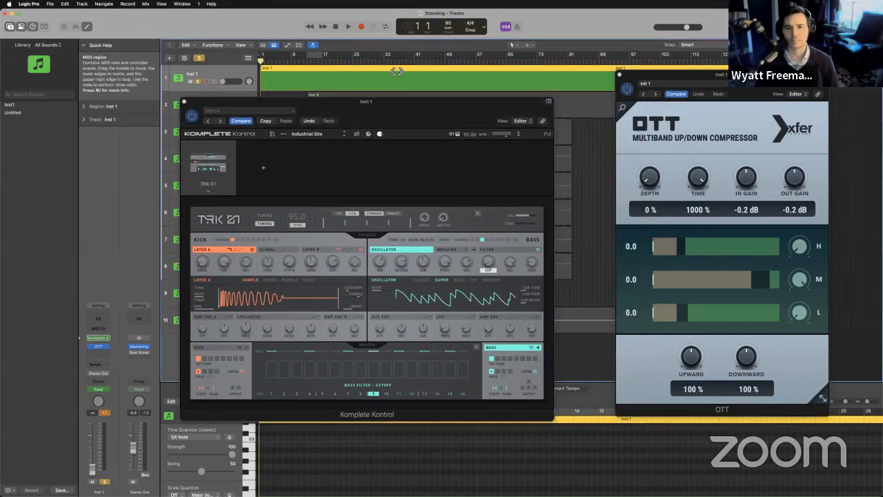
{"action": "key", "text": "a"}
{"action": "left_click", "coordinate": [304, 66]}
{"action": "key", "text": "space"}
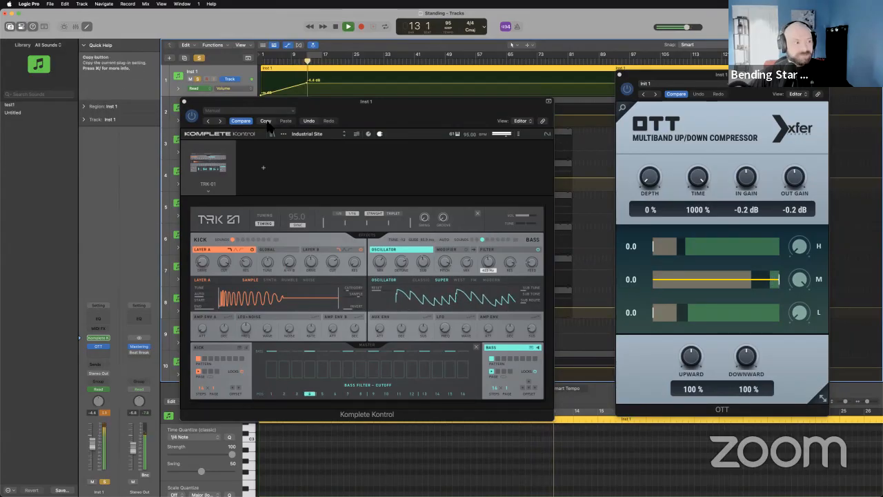
{"action": "left_click_drag", "start_coordinate": [275, 109], "coordinate": [468, 183]}
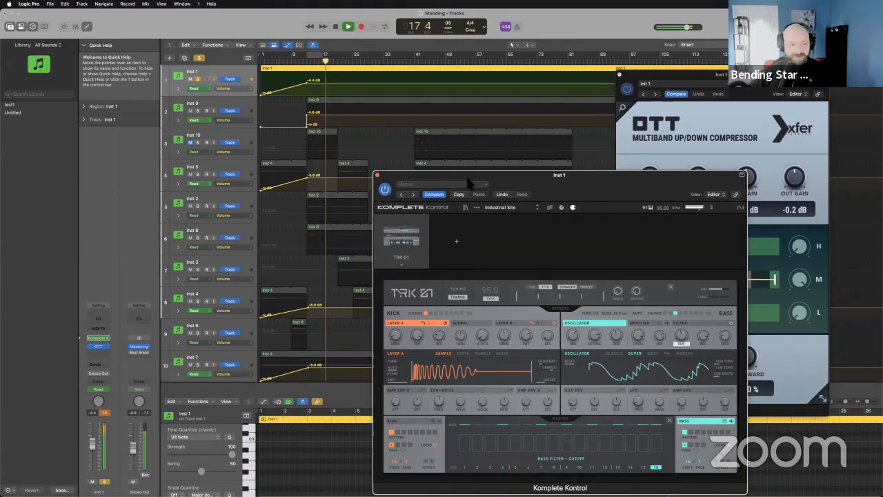
{"action": "left_click", "coordinate": [336, 26]}
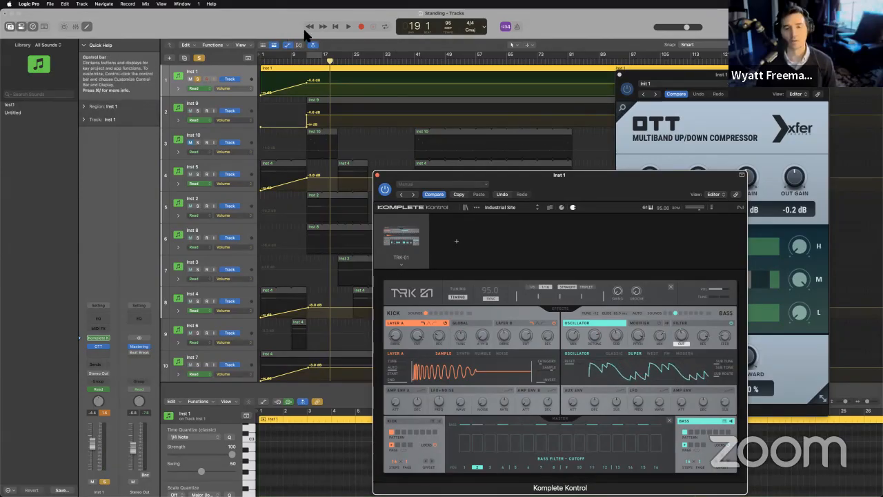
Toggle the OTT effect on Inst 1 and replay the soloed track from about bar 13 to compare the sound.
{"action": "left_click", "coordinate": [309, 64]}
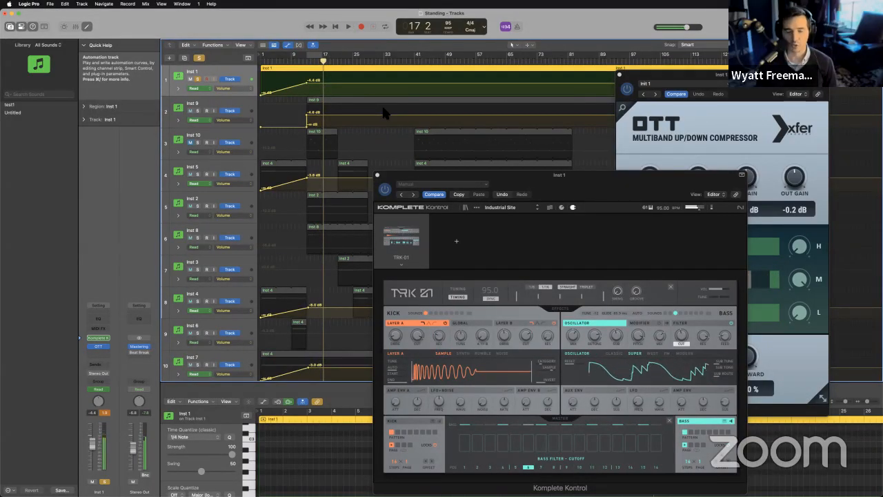
{"action": "left_click", "coordinate": [90, 346]}
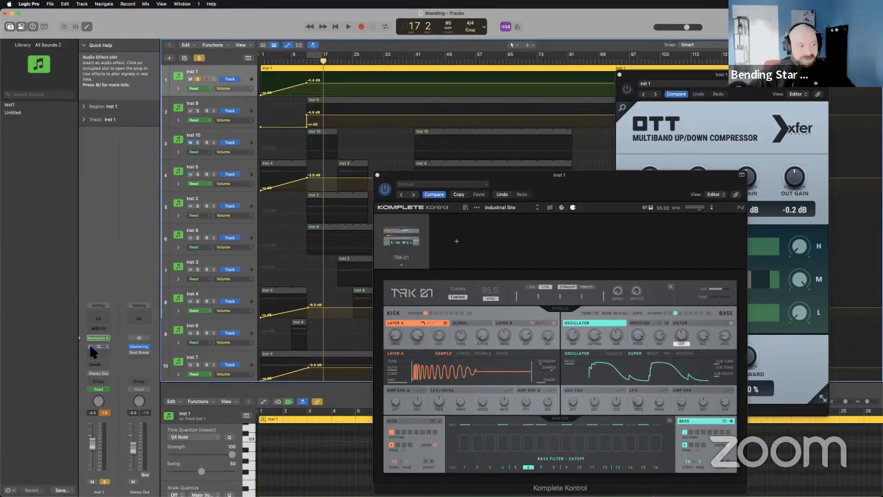
{"action": "left_click", "coordinate": [311, 64]}
{"action": "key", "text": "space"}
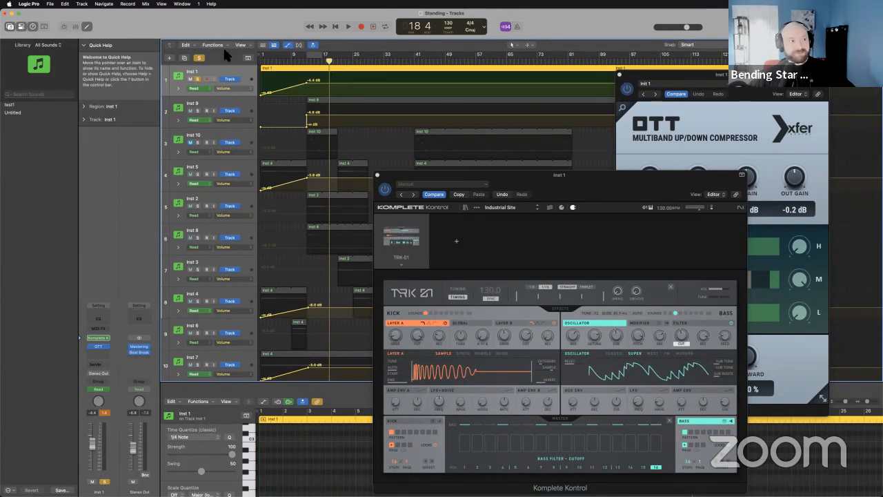
Unsolo Inst 1 and play the full arrangement from bar 12, skipping ahead to about bar 40.
{"action": "left_click", "coordinate": [197, 78]}
{"action": "left_click", "coordinate": [307, 63]}
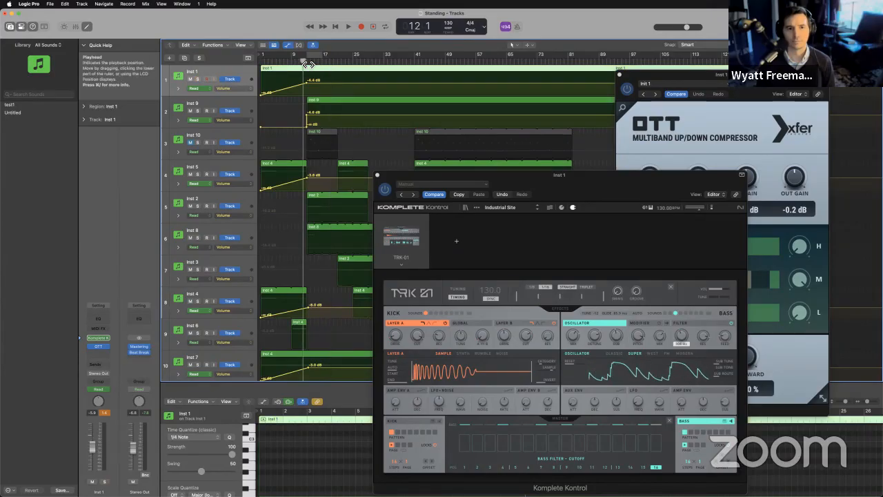
{"action": "key", "text": "space"}
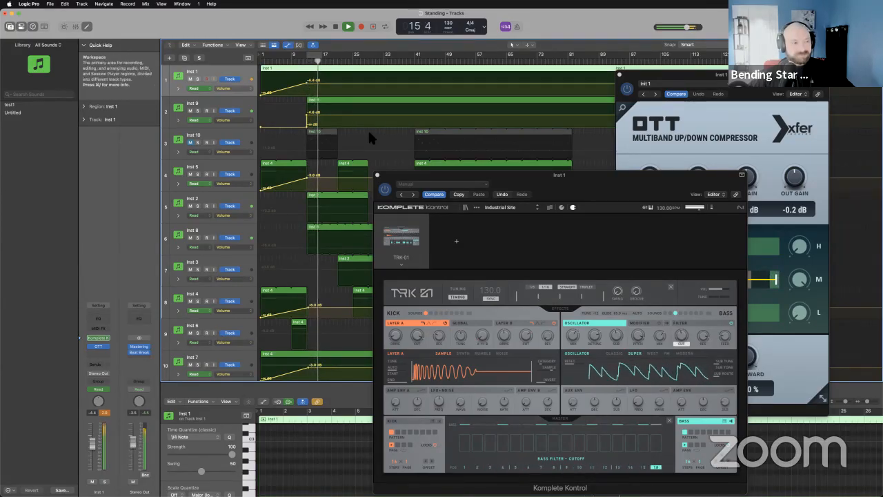
{"action": "left_click_drag", "start_coordinate": [441, 174], "coordinate": [581, 177]}
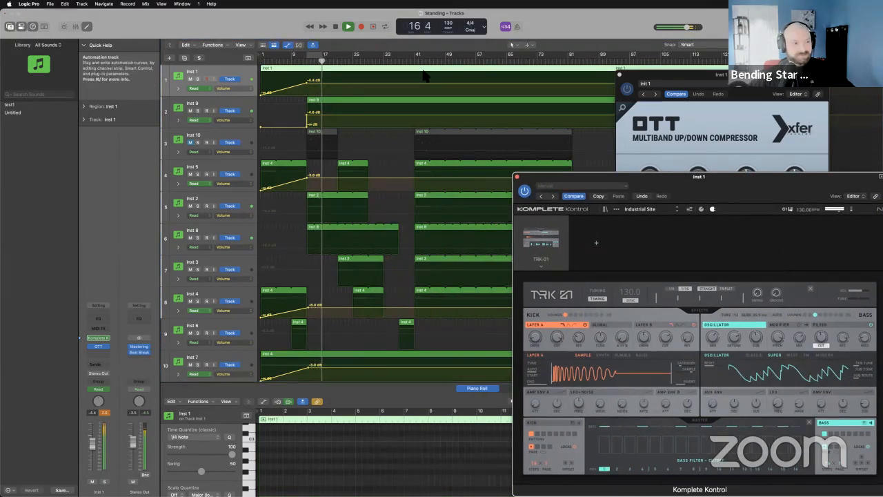
{"action": "left_click", "coordinate": [412, 62]}
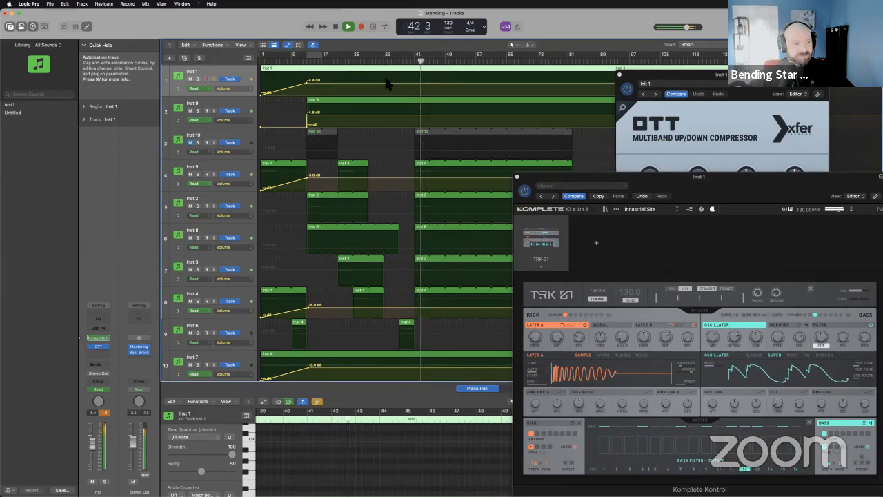
Unmute Inst 10 briefly to hear it in the mix, mute it again, and return to the project start.
{"action": "left_click", "coordinate": [190, 142]}
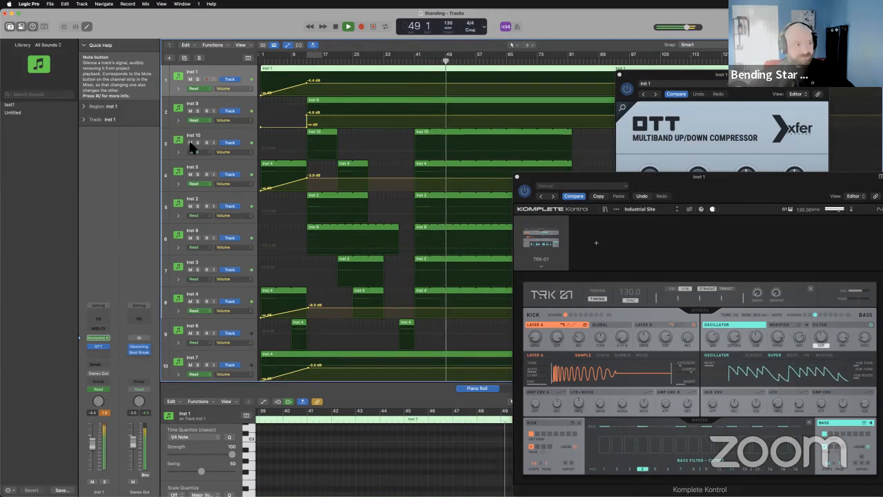
{"action": "left_click", "coordinate": [189, 142]}
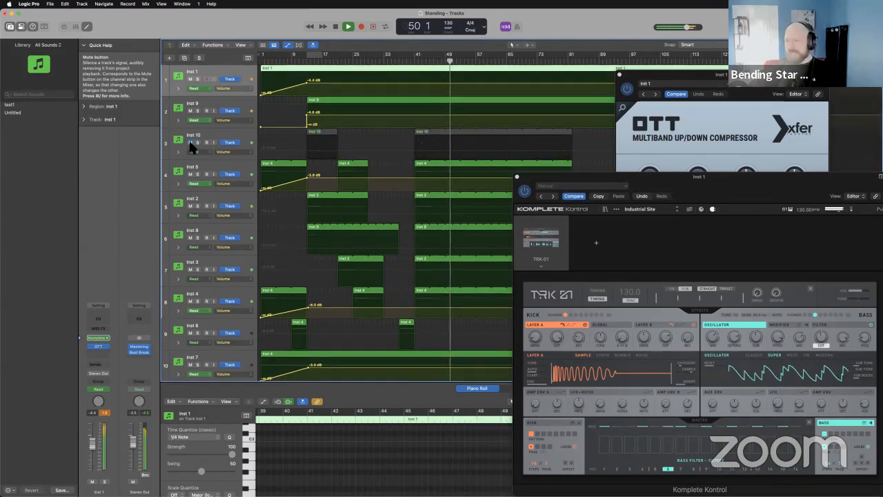
{"action": "double_click", "coordinate": [337, 23]}
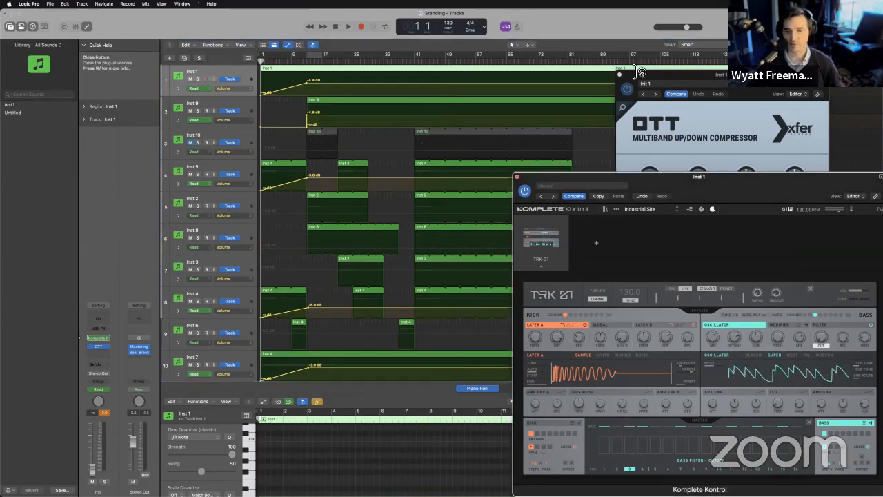
Close the plug-in windows and open the recent project asianstuff, closing Standing without saving, and close the browser window.
{"action": "left_click", "coordinate": [517, 177]}
{"action": "left_click", "coordinate": [619, 75]}
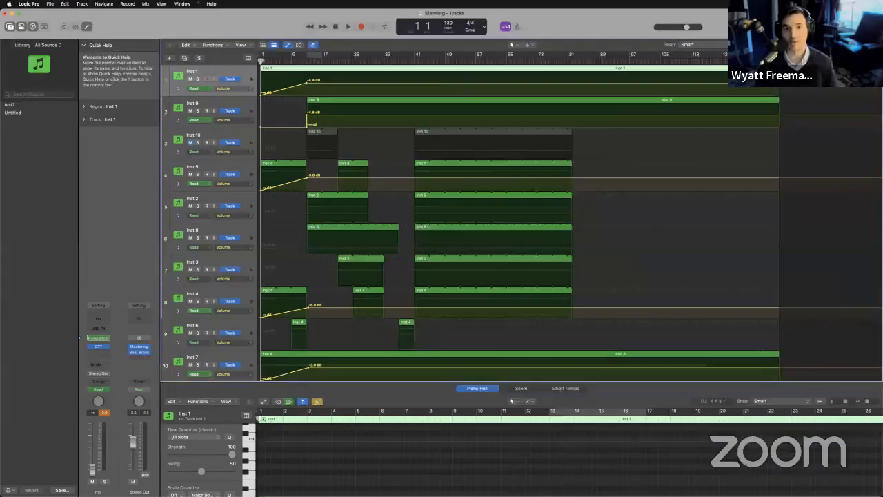
{"action": "left_click", "coordinate": [50, 3]}
{"action": "mouse_move", "coordinate": [81, 37]}
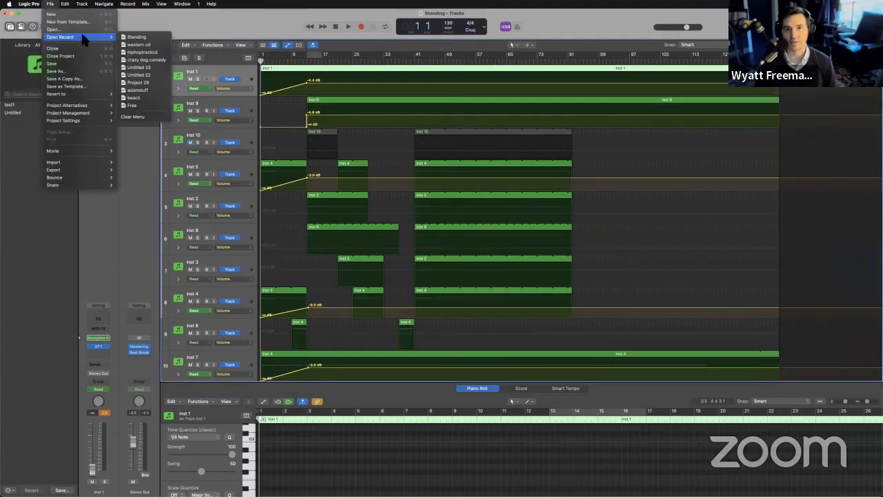
{"action": "left_click", "coordinate": [148, 91]}
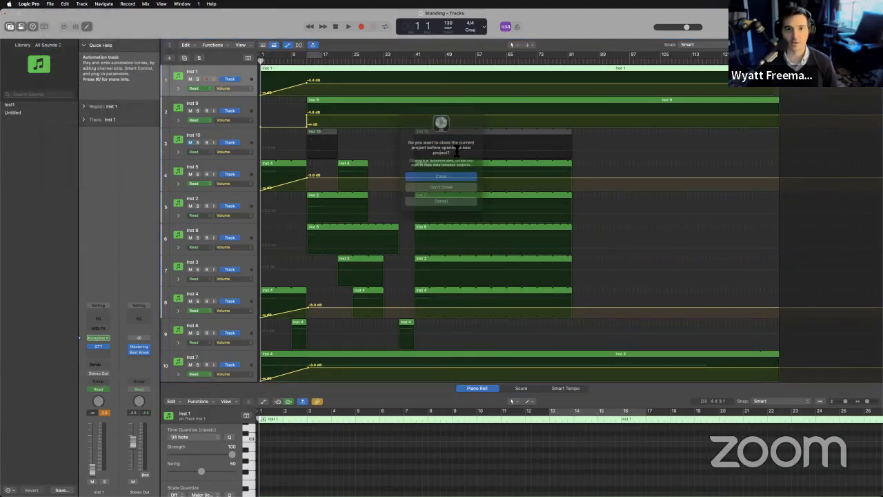
{"action": "left_click", "coordinate": [451, 177]}
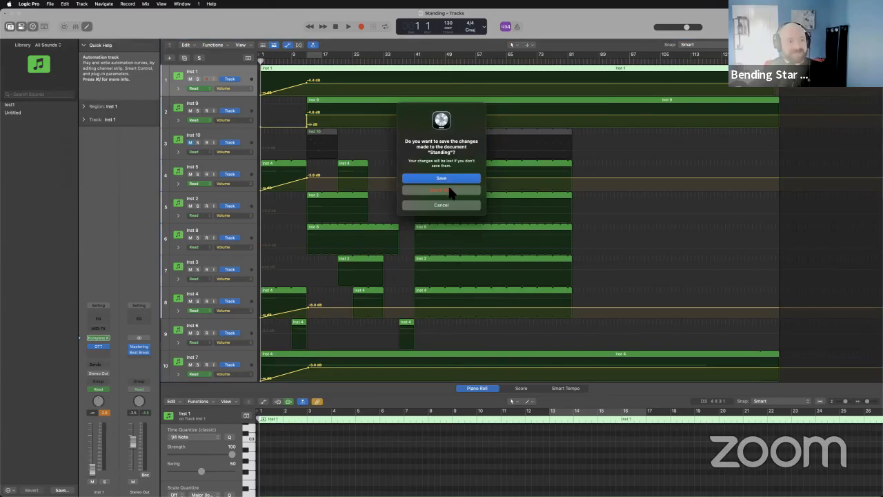
{"action": "left_click", "coordinate": [452, 192]}
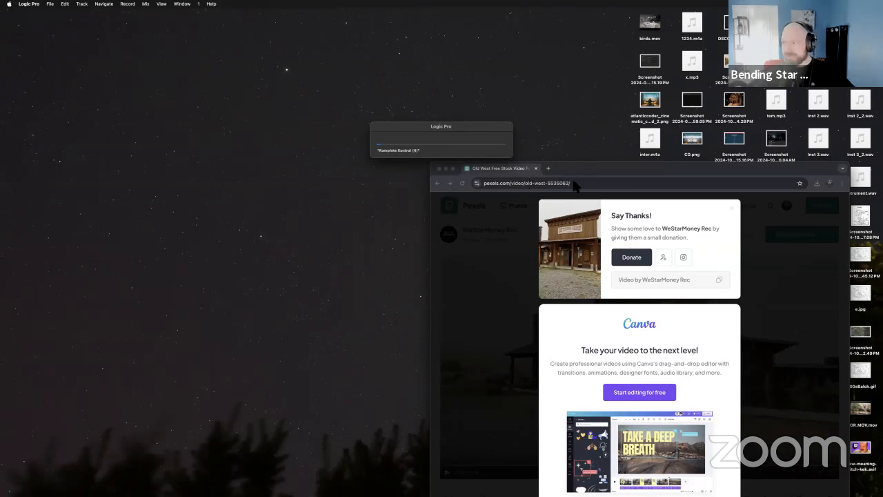
{"action": "left_click", "coordinate": [439, 169]}
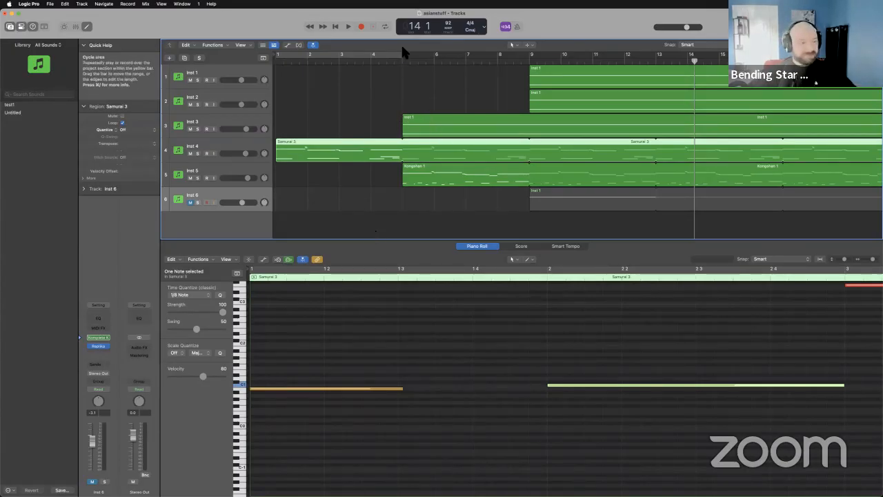
Play asianstuff from the start, lower the Inst 4 volume slightly, and enlarge the tracks area to show more bars.
{"action": "left_click", "coordinate": [337, 28]}
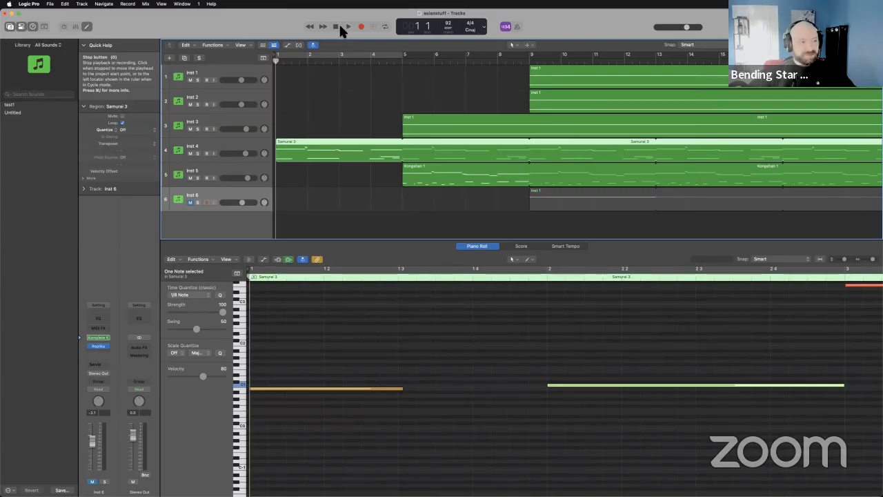
{"action": "key", "text": "space"}
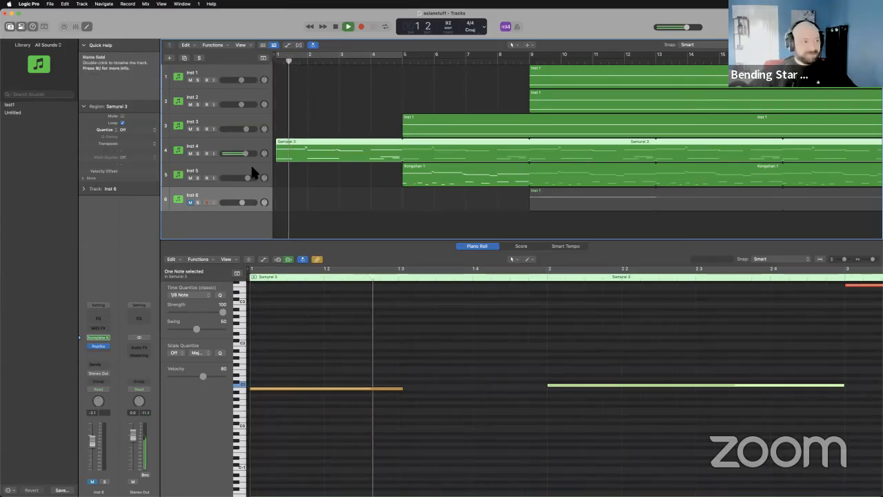
{"action": "left_click_drag", "start_coordinate": [245, 153], "coordinate": [244, 153]}
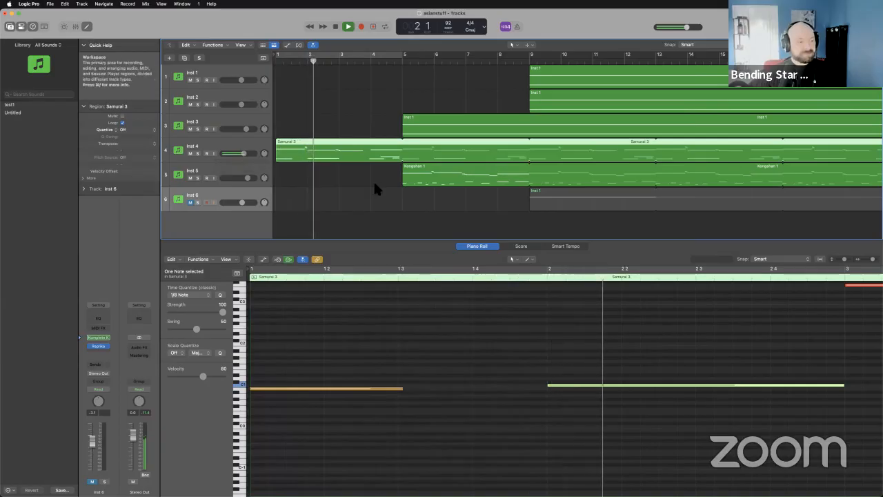
{"action": "left_click_drag", "start_coordinate": [557, 242], "coordinate": [535, 376]}
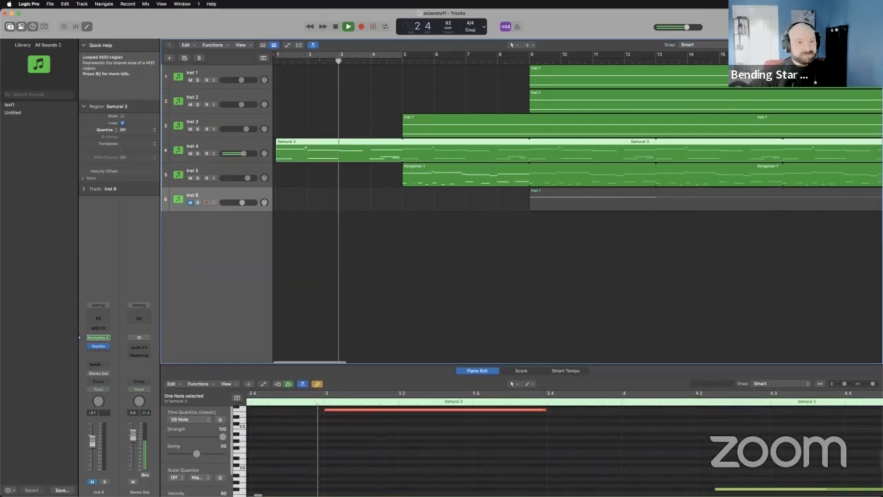
{"action": "left_click_drag", "start_coordinate": [871, 45], "coordinate": [867, 45]}
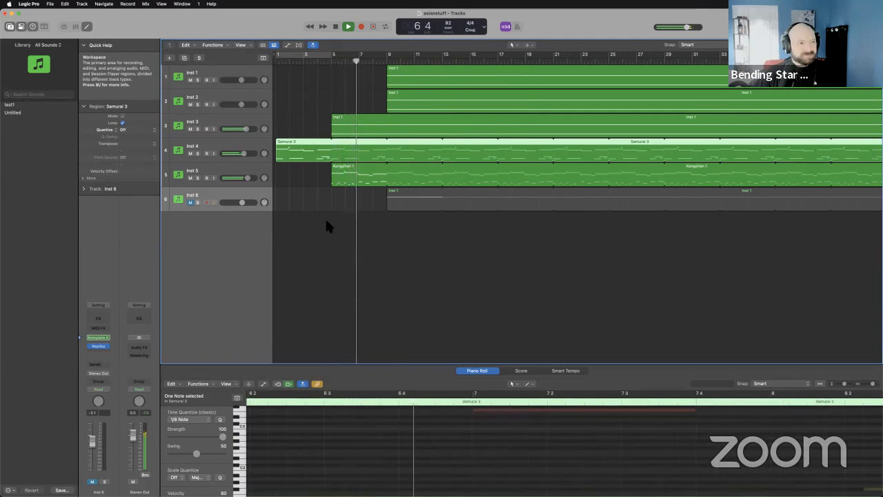
Select Inst 5, unmute Inst 6 briefly to hear it, mute it again and stop playback.
{"action": "left_click", "coordinate": [221, 171]}
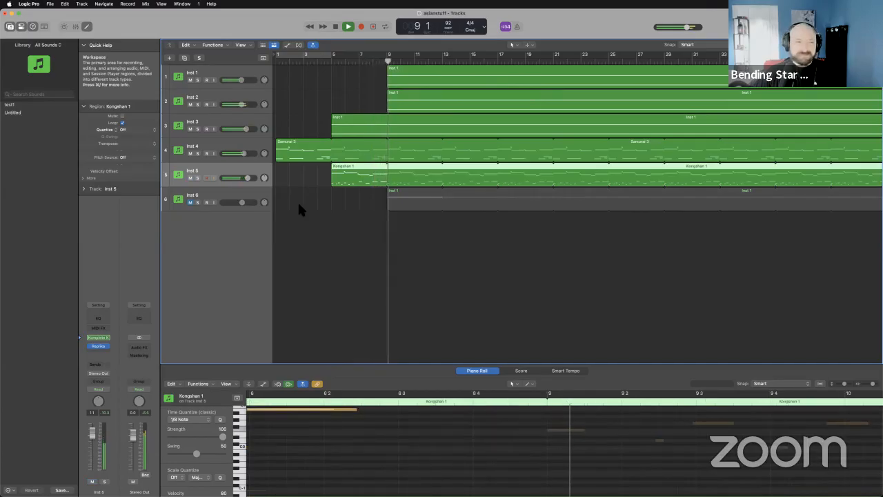
{"action": "left_click", "coordinate": [190, 202]}
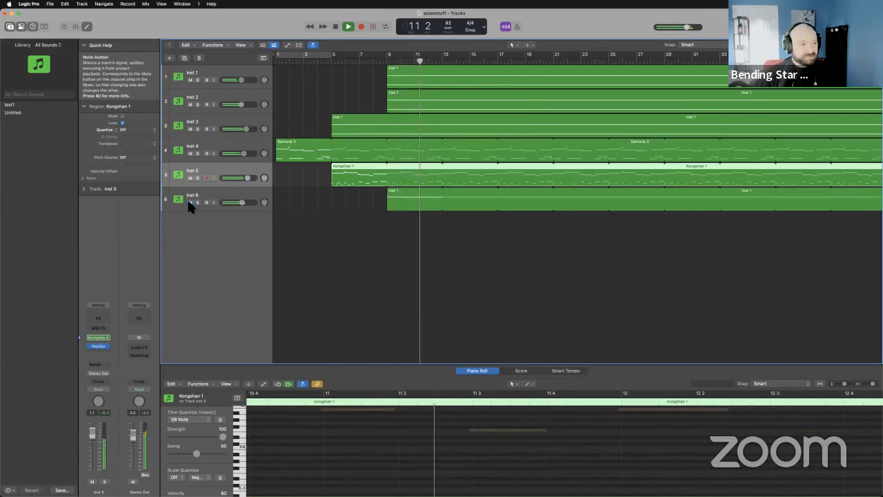
{"action": "left_click", "coordinate": [189, 201]}
{"action": "left_click", "coordinate": [288, 207]}
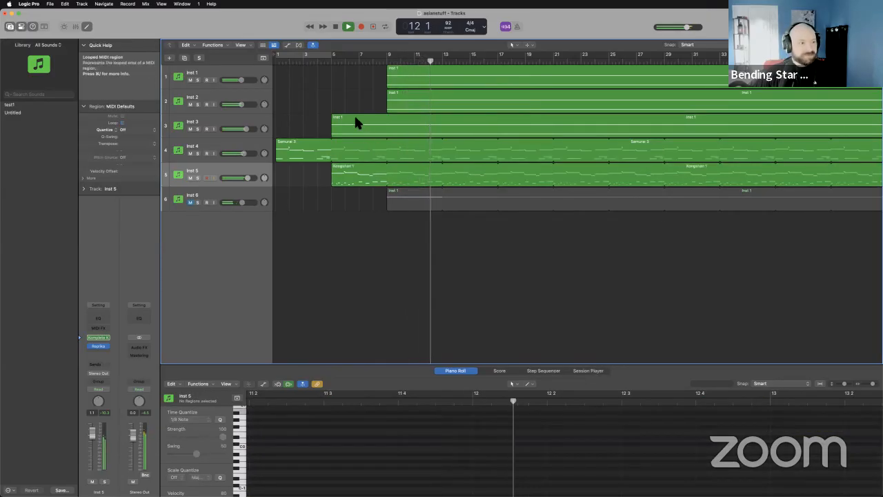
{"action": "left_click", "coordinate": [336, 27]}
Solo Inst 1, Inst 2 and Inst 3, and play them from bar 9 until bar 11.
{"action": "left_click_drag", "start_coordinate": [196, 80], "coordinate": [198, 129]}
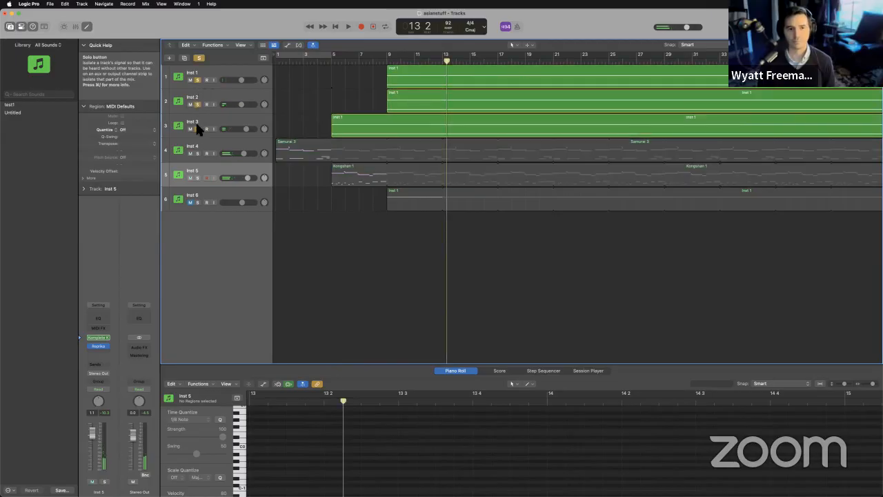
{"action": "double_click", "coordinate": [390, 62]}
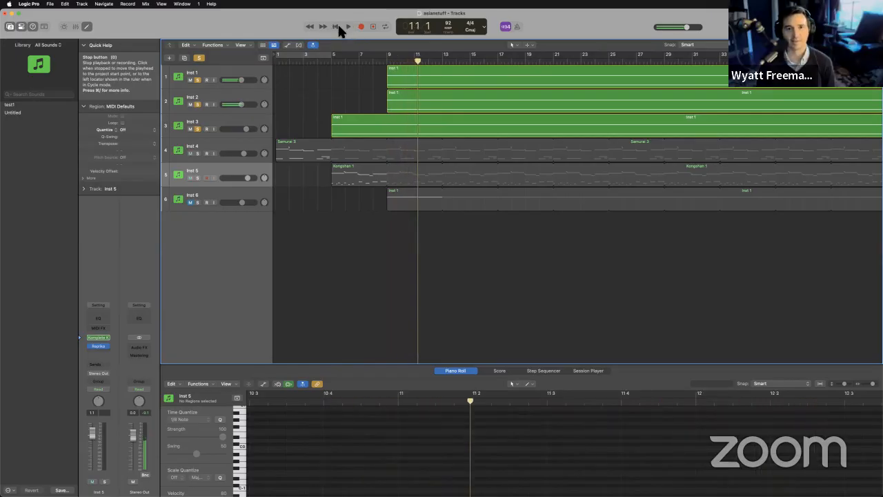
{"action": "left_click", "coordinate": [337, 27]}
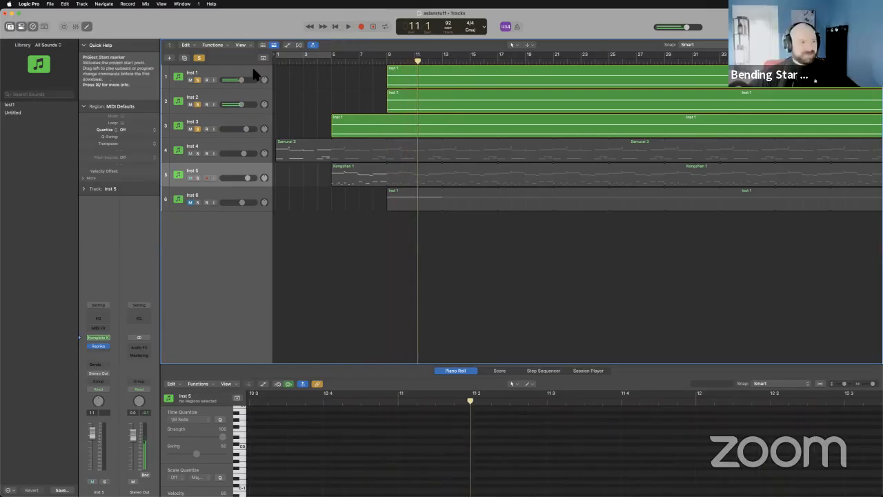
Show the Sequis Tabla Pulse instrument of Inst 3 in Komplete Kontrol, and close its window.
{"action": "left_click", "coordinate": [212, 118]}
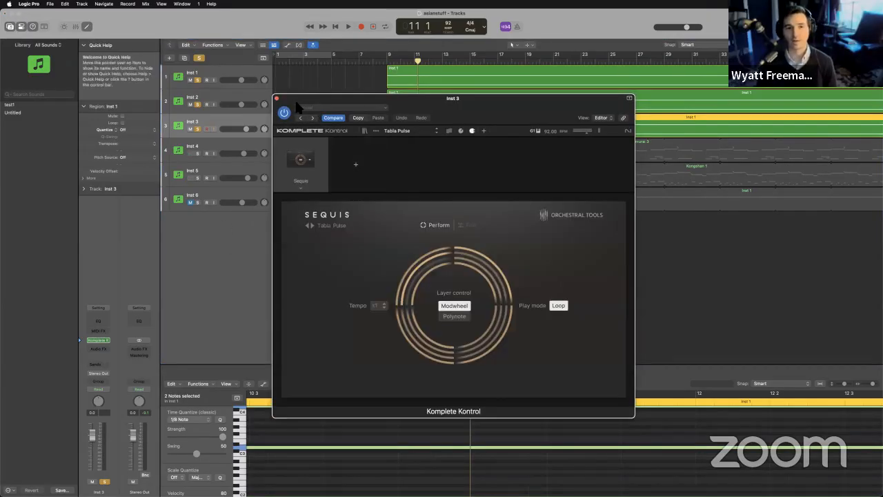
{"action": "left_click_drag", "start_coordinate": [296, 105], "coordinate": [476, 149]}
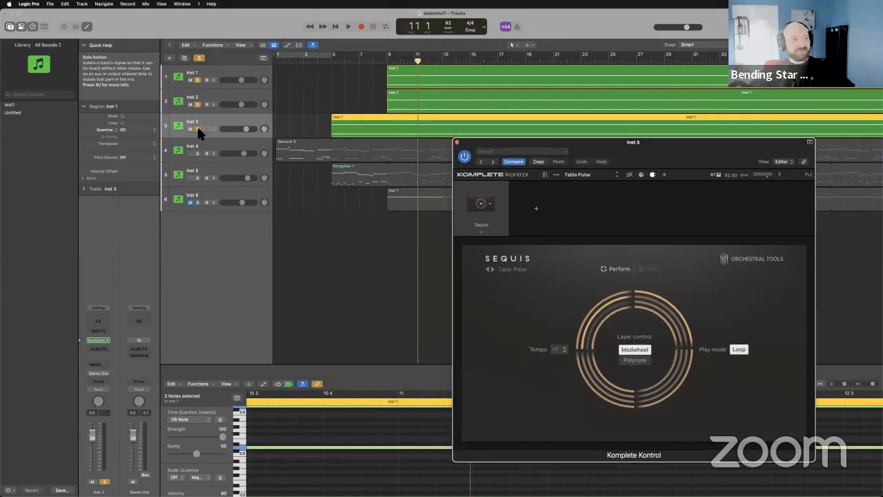
{"action": "left_click", "coordinate": [456, 141]}
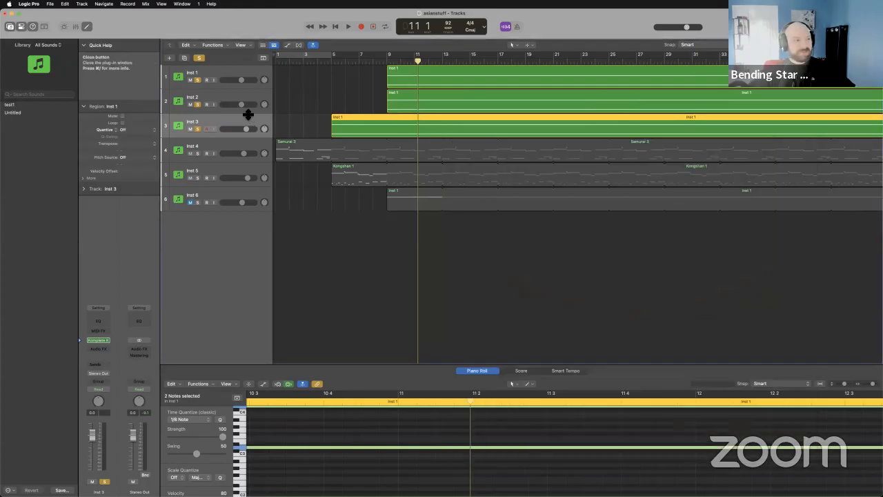
Unsolo Inst 3 and Inst 2, and play Inst 1 alone from bar 9.
{"action": "left_click", "coordinate": [197, 129]}
{"action": "left_click", "coordinate": [198, 104]}
{"action": "left_click", "coordinate": [389, 64]}
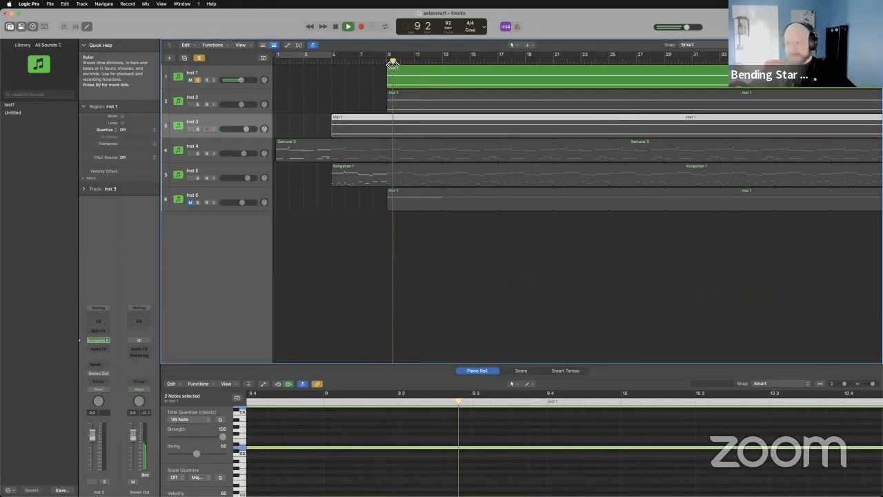
Stop playback, show the ERA II Vocal Codex instrument of Inst 1, close its window and clear the track's solo.
{"action": "key", "text": "space"}
{"action": "left_click", "coordinate": [224, 74]}
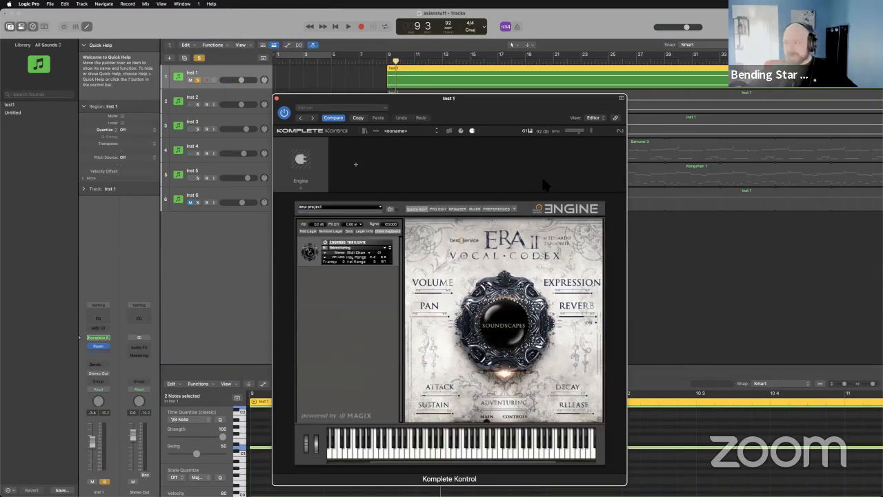
{"action": "left_click", "coordinate": [276, 98]}
{"action": "left_click", "coordinate": [357, 83]}
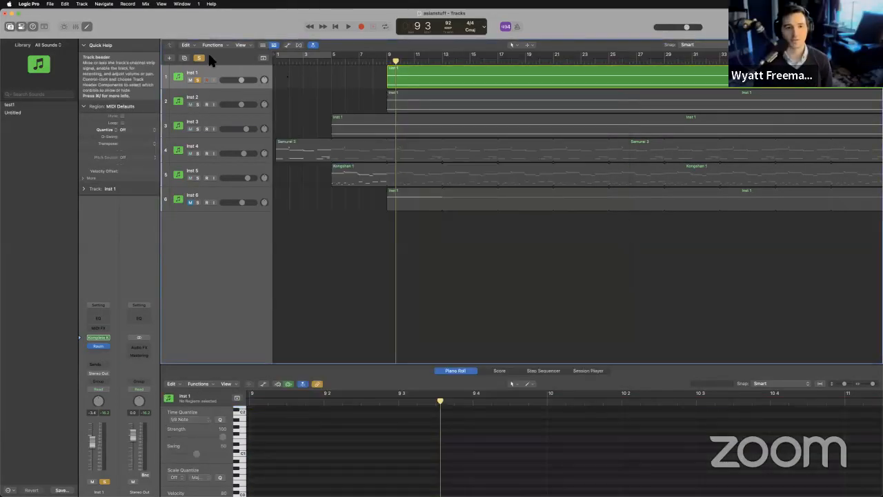
{"action": "left_click", "coordinate": [199, 58]}
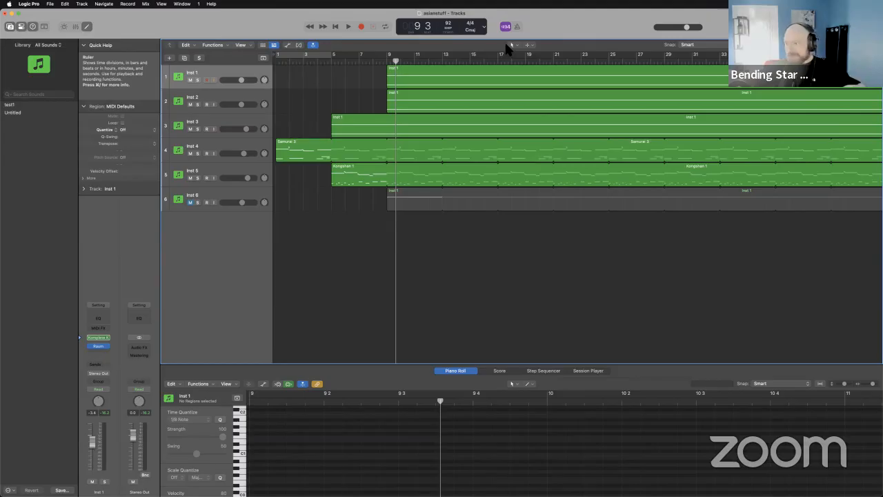
Enlarge the Piano Roll for the Samurai 3 region on Inst 4 and examine its melody and low notes through bar 4.
{"action": "left_click", "coordinate": [254, 147]}
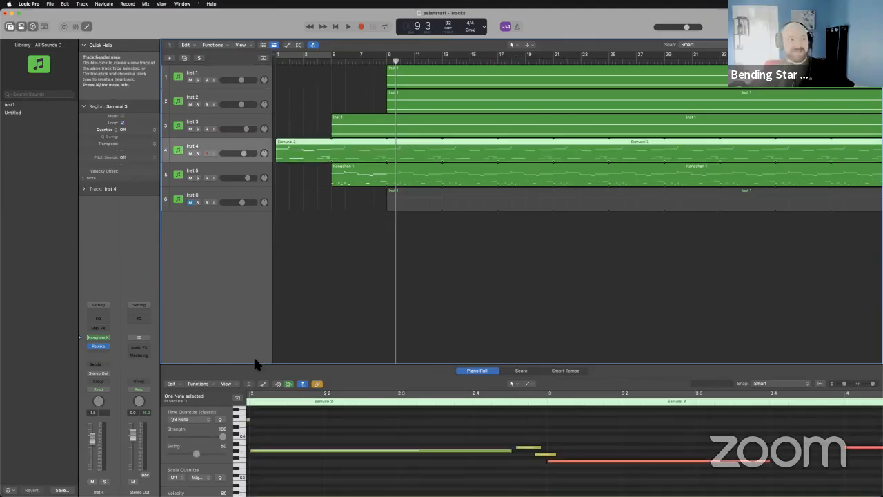
{"action": "left_click_drag", "start_coordinate": [502, 297], "coordinate": [509, 172]}
{"action": "scroll", "coordinate": [527, 310], "scroll_direction": "up", "scroll_amount": 4}
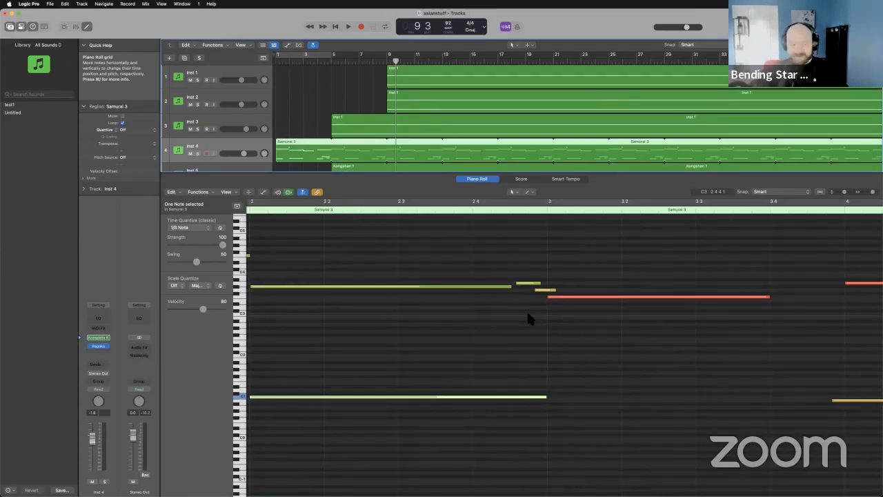
{"action": "left_click_drag", "start_coordinate": [347, 358], "coordinate": [417, 403]}
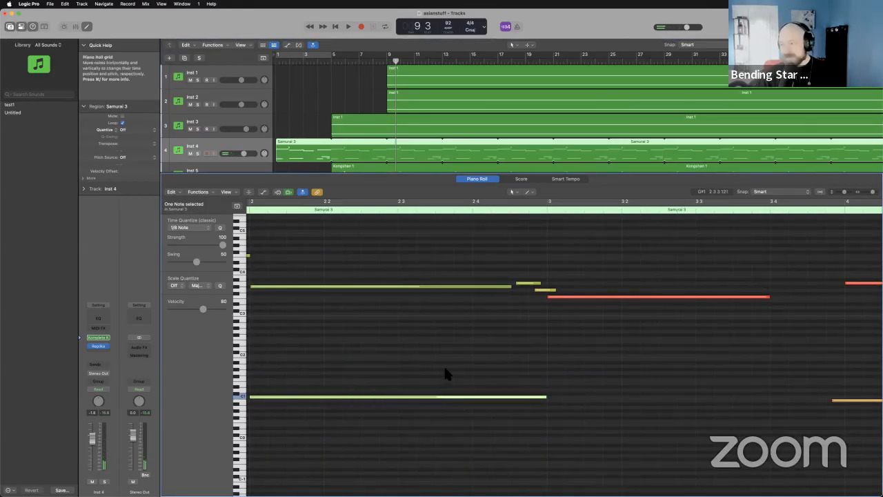
{"action": "scroll", "coordinate": [444, 373], "scroll_direction": "right", "scroll_amount": 5}
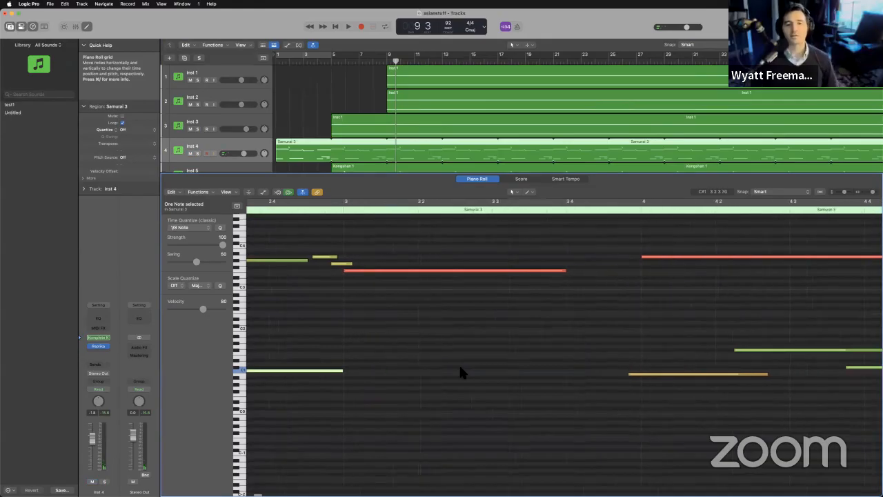
{"action": "scroll", "coordinate": [460, 367], "scroll_direction": "right", "scroll_amount": 5}
{"action": "mouse_move", "coordinate": [562, 321]}
{"action": "left_mouse_down"}
{"action": "mouse_move", "coordinate": [745, 388]}
{"action": "mouse_move", "coordinate": [568, 324]}
{"action": "left_mouse_up"}
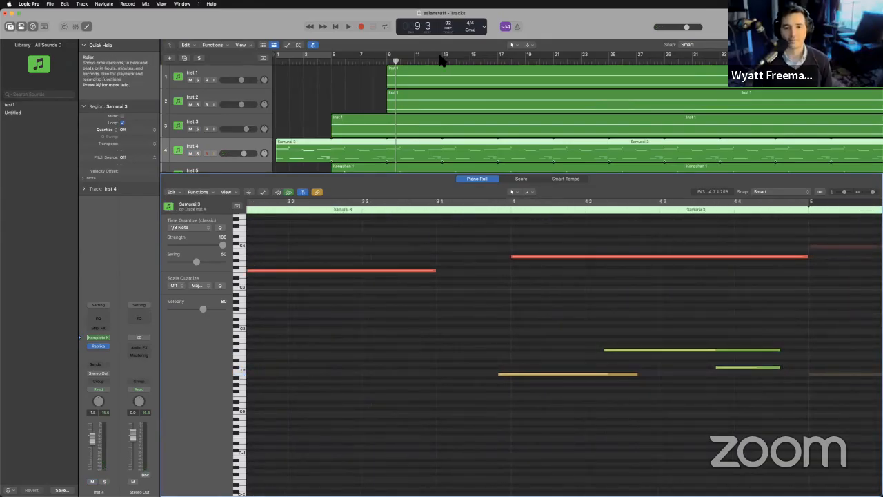
Close the asianstuff project without saving the changes.
{"action": "left_click", "coordinate": [6, 14]}
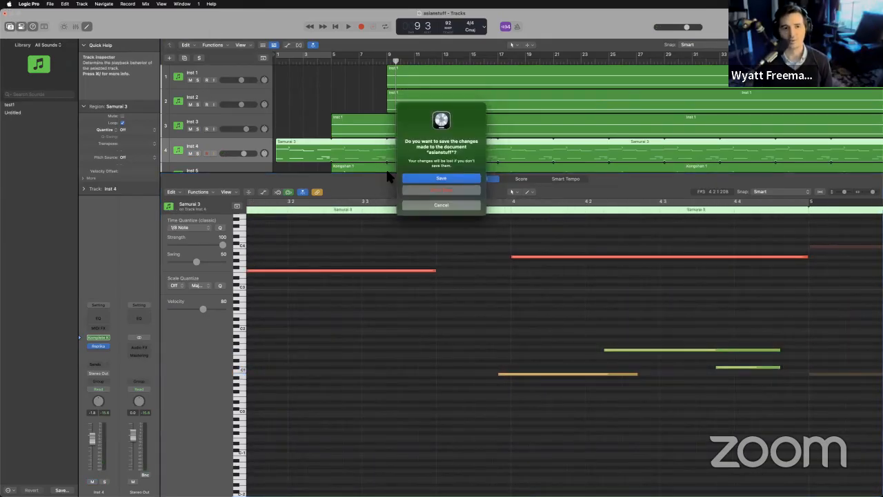
{"action": "left_click", "coordinate": [424, 192]}
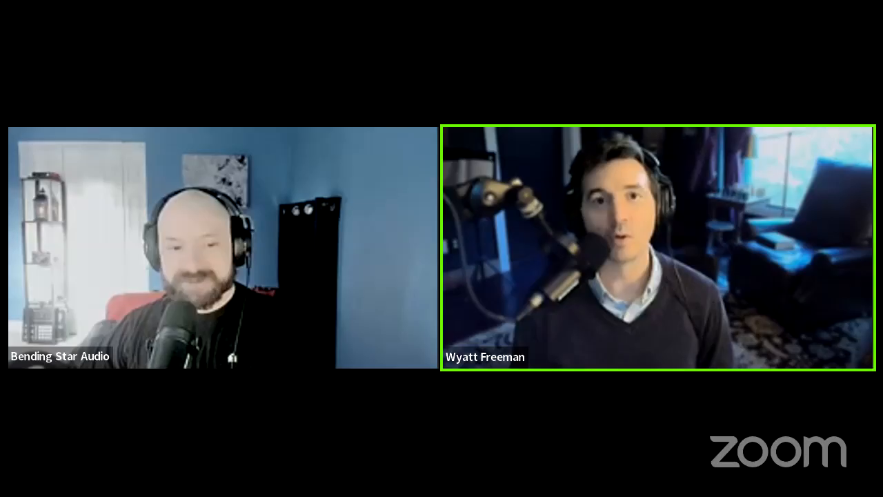